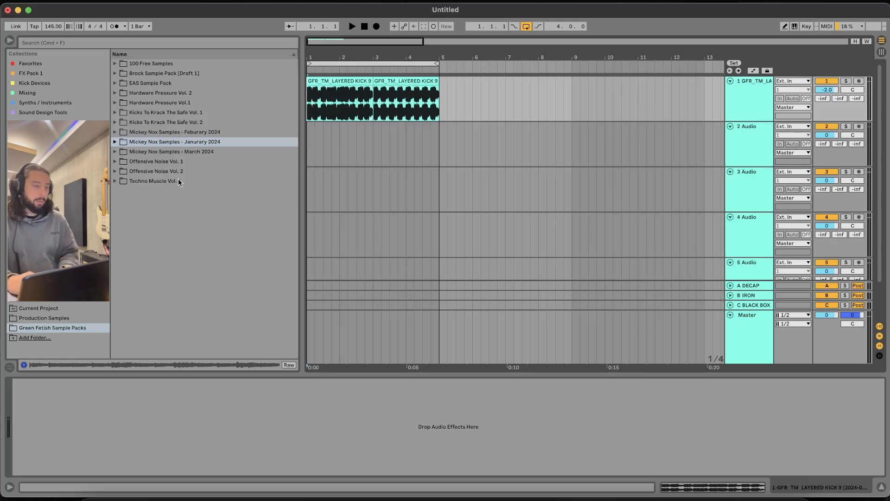
Expand the "Mickey Nox Samples - Janurary 2024" sample folder and collapse the Master track in the arrangement
{"action": "left_click", "coordinate": [116, 141]}
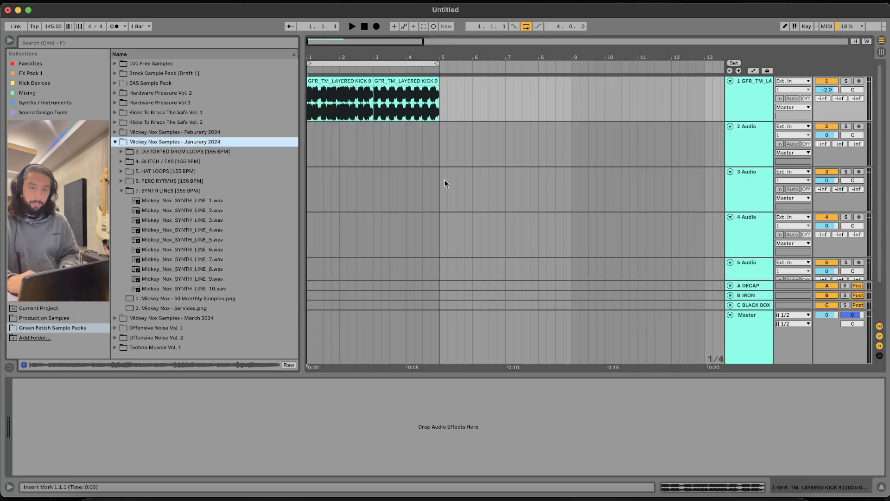
{"action": "left_click", "coordinate": [730, 315]}
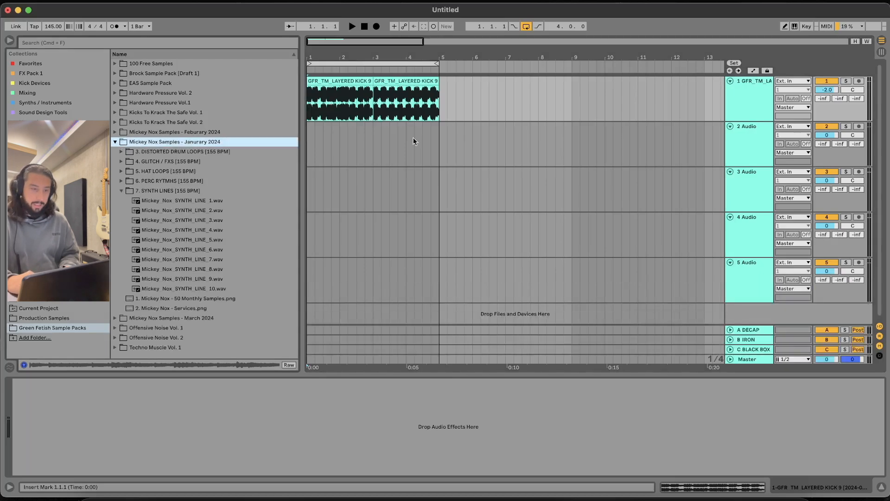
{"action": "left_click", "coordinate": [399, 116]}
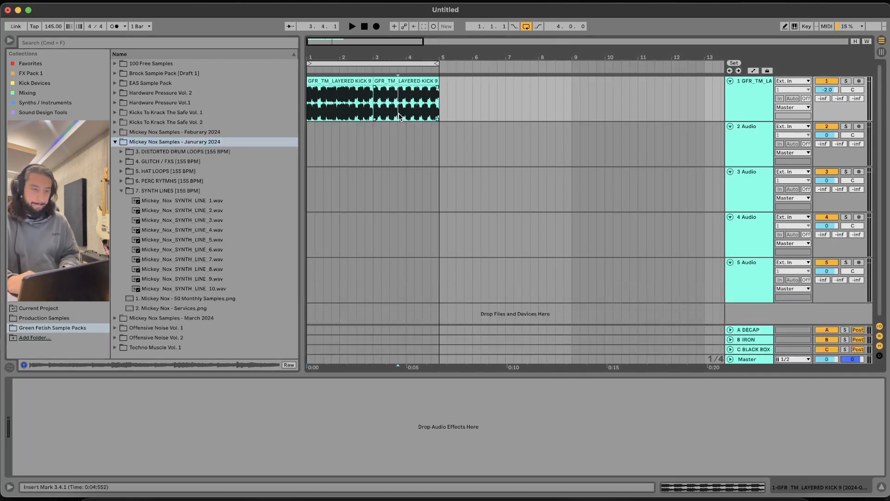
{"action": "left_click", "coordinate": [358, 82]}
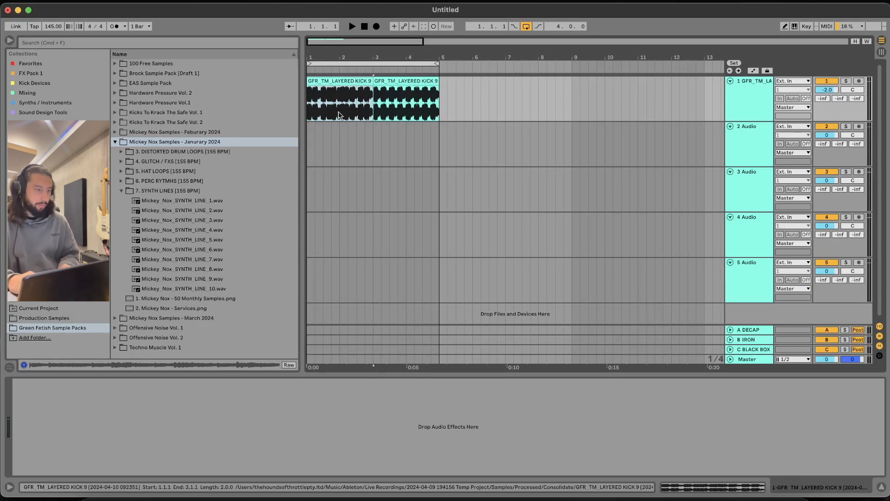
Audition the distorted drum loops and place Mickey_Nox_DIST_DRMLOOP_7.wav at bar 1 of track 2
{"action": "left_click", "coordinate": [121, 190]}
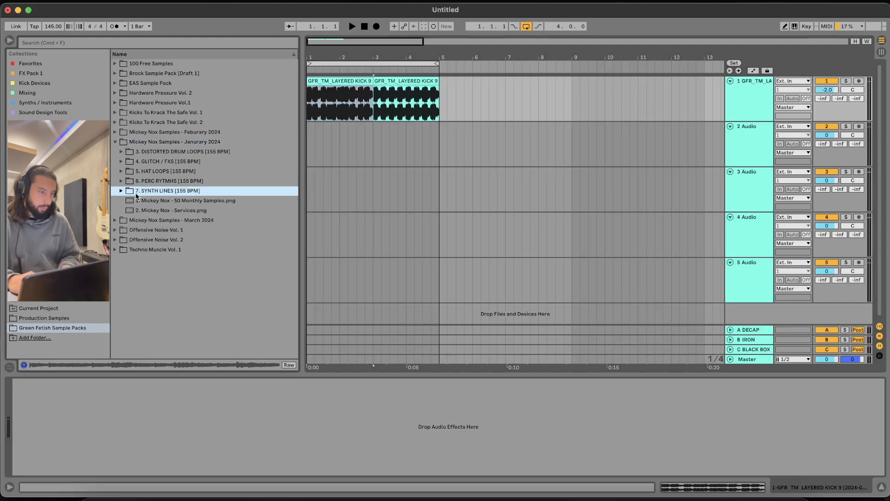
{"action": "left_click", "coordinate": [121, 151]}
{"action": "left_click", "coordinate": [163, 166]}
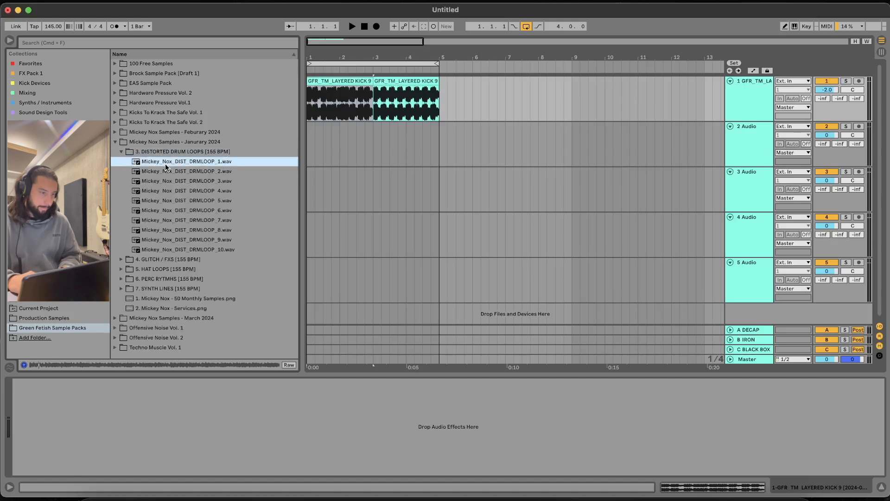
{"action": "left_click", "coordinate": [224, 183]}
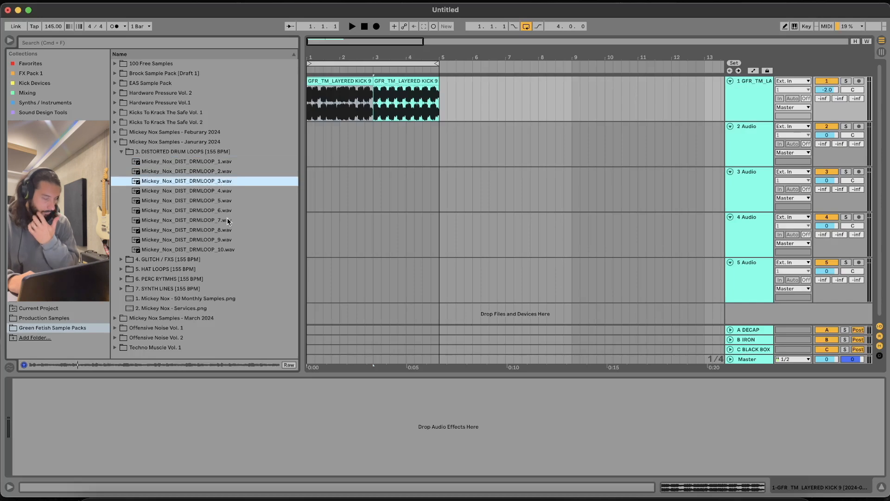
{"action": "left_click", "coordinate": [226, 222]}
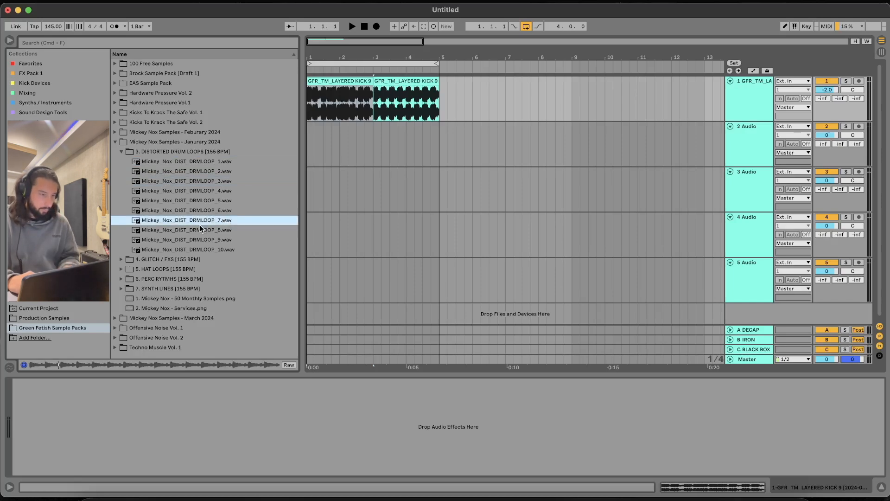
{"action": "left_click_drag", "start_coordinate": [181, 221], "coordinate": [311, 153]}
Audition the glitch FX samples and place Mickey_Nox_GLITCH_FX_4.wav on track 3, starting midway through bar 3
{"action": "left_click", "coordinate": [122, 152]}
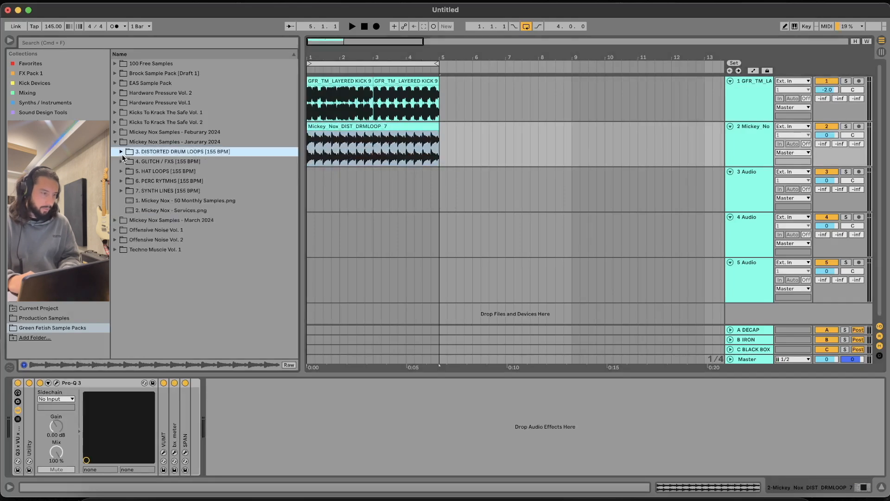
{"action": "left_click", "coordinate": [122, 161]}
{"action": "left_click", "coordinate": [201, 181]}
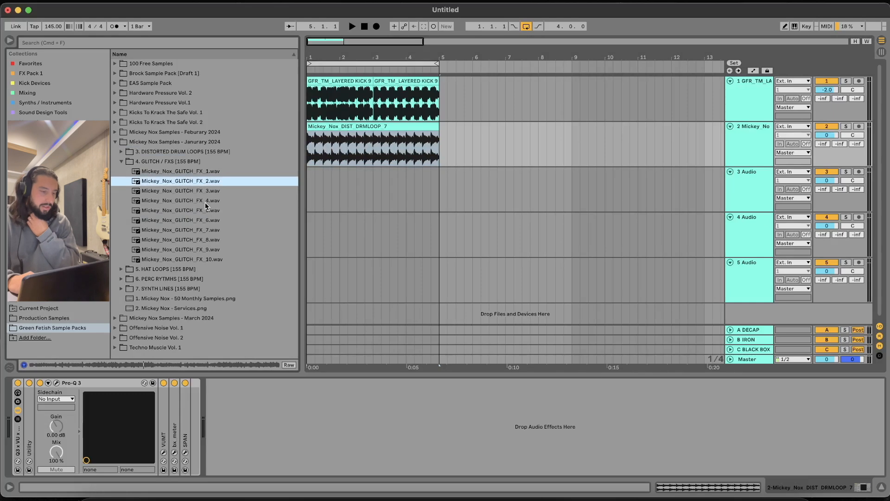
{"action": "left_click", "coordinate": [205, 203]}
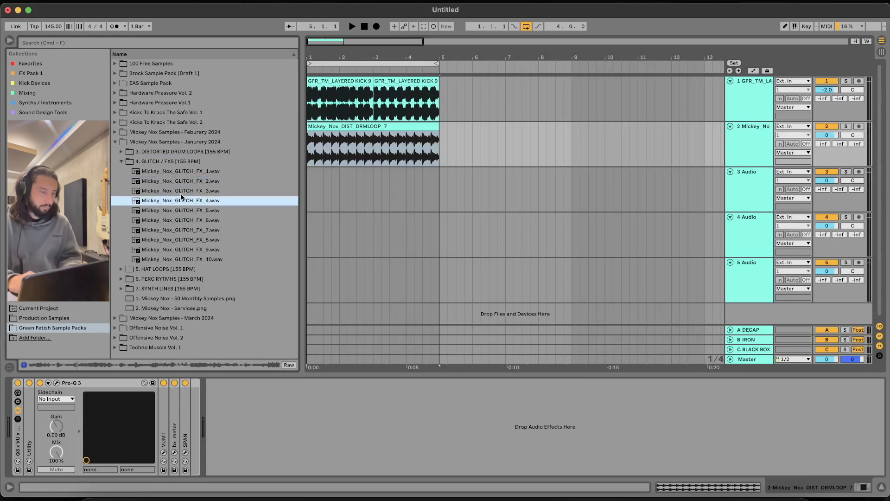
{"action": "left_click_drag", "start_coordinate": [174, 203], "coordinate": [392, 201]}
{"action": "left_click", "coordinate": [195, 230]}
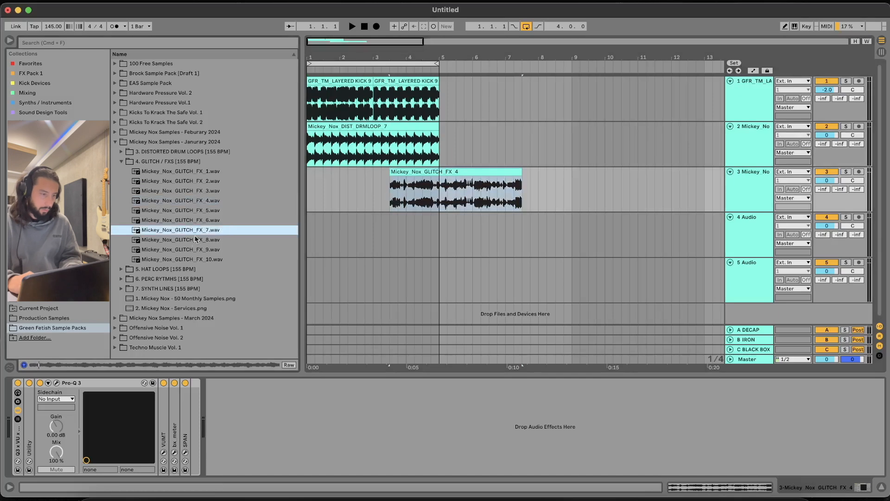
Audition several hat loops, including Mickey_Nox_HH_1, HH_3 and HH_6, from the 155 BPM hat loops folder
{"action": "left_click", "coordinate": [122, 161]}
{"action": "left_click", "coordinate": [123, 172]}
{"action": "left_click", "coordinate": [170, 183]}
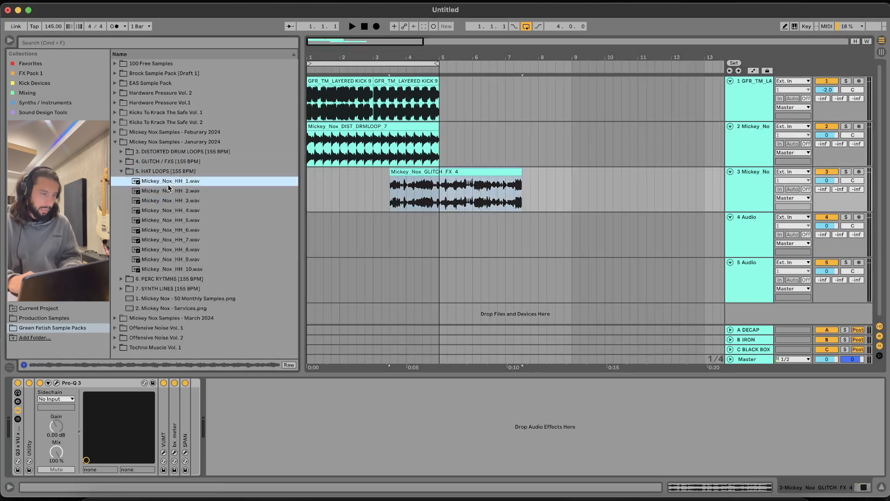
{"action": "key", "text": "Down"}
{"action": "key", "text": "Down"}
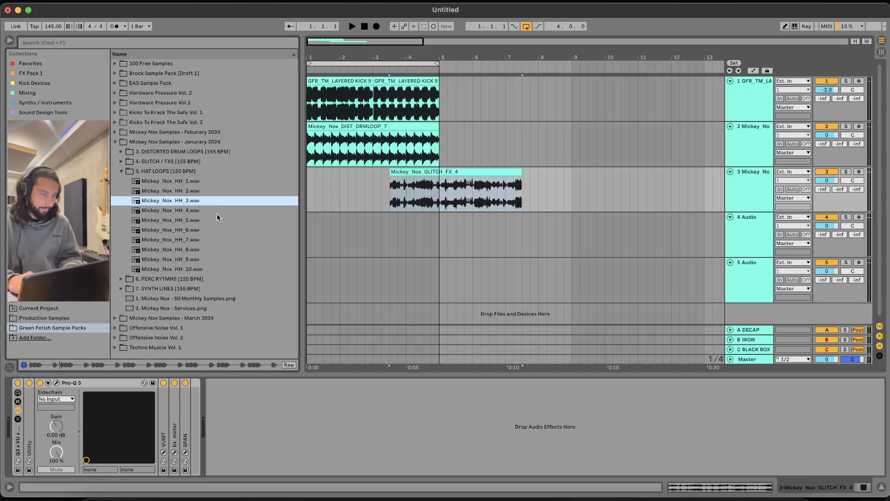
{"action": "left_click", "coordinate": [217, 231]}
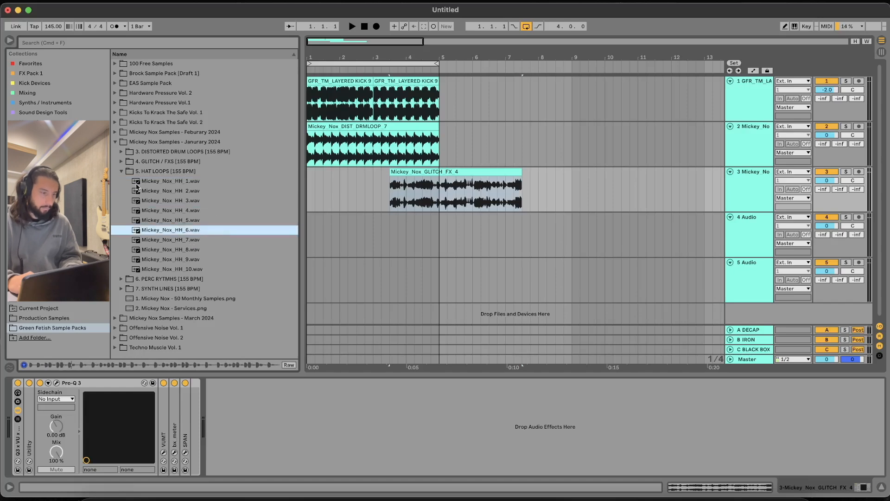
Audition the percussion rhythm samples and place Mickey_Nox_PERC_RYTMS_5.wav at bar 1 of track 4
{"action": "left_click", "coordinate": [122, 171]}
{"action": "left_click", "coordinate": [121, 181]}
{"action": "key", "text": "Down"}
{"action": "key", "text": "Down"}
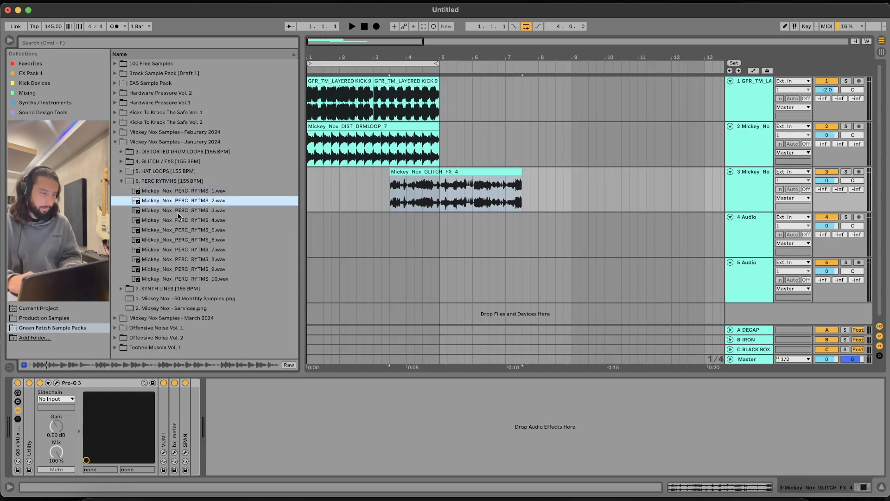
{"action": "left_click", "coordinate": [210, 231]}
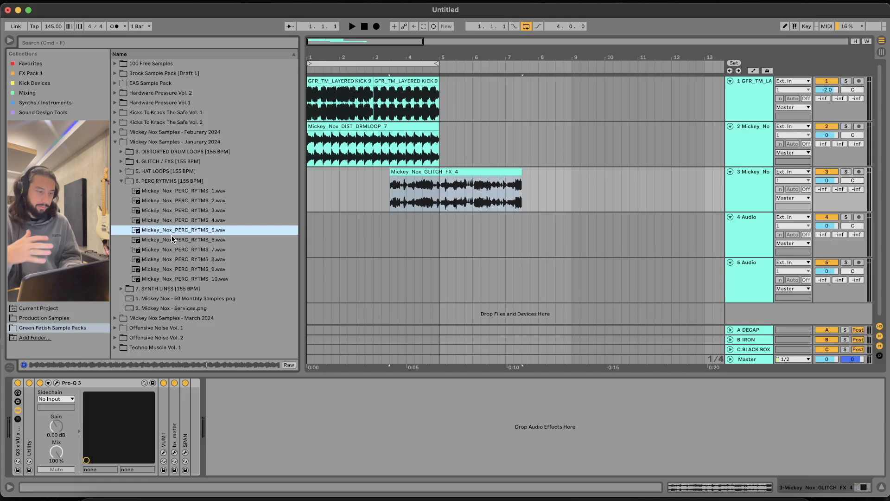
{"action": "left_click", "coordinate": [174, 259]}
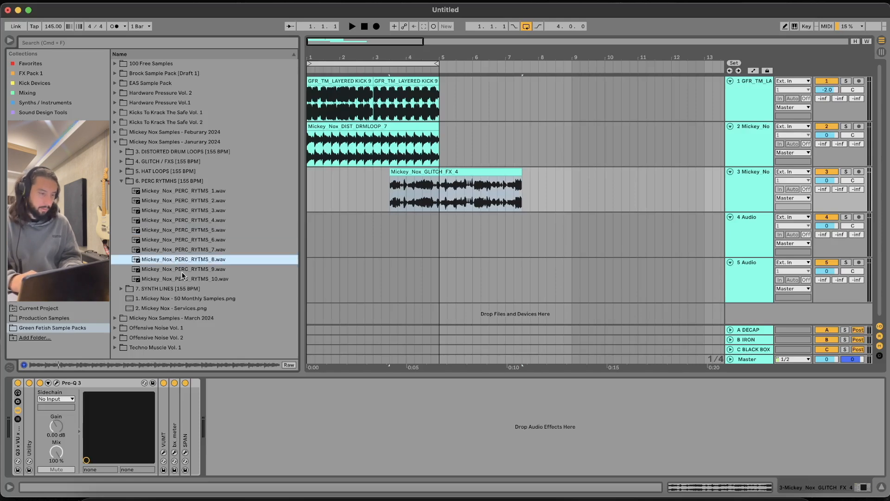
{"action": "left_click", "coordinate": [188, 271]}
{"action": "left_click", "coordinate": [197, 279]}
{"action": "left_click", "coordinate": [211, 241]}
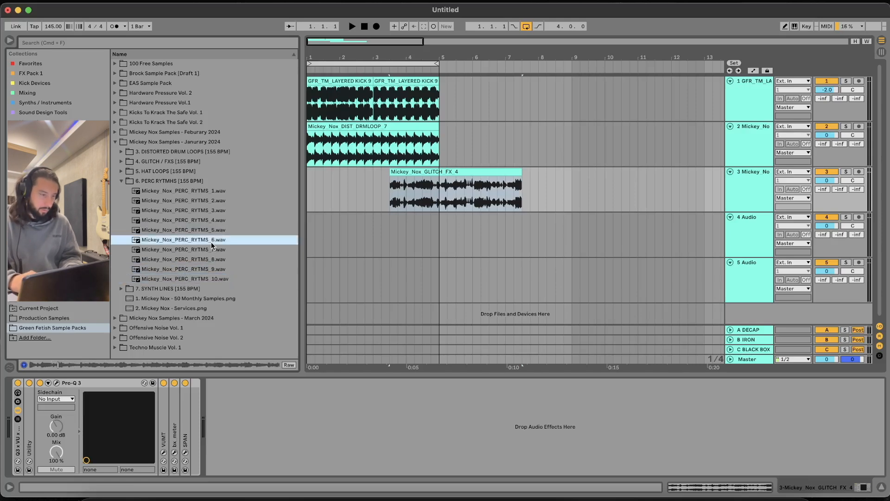
{"action": "left_click", "coordinate": [187, 232]}
{"action": "left_click_drag", "start_coordinate": [168, 230], "coordinate": [312, 233]}
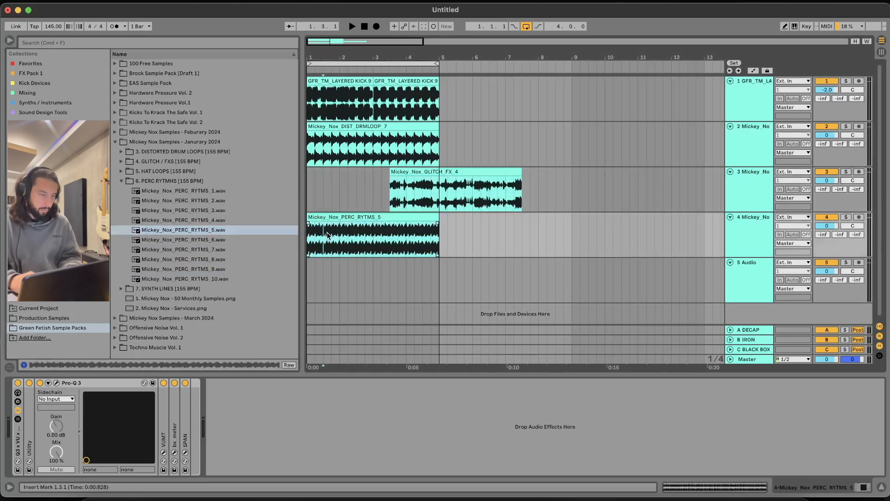
Add a 12 dB/oct high cut in track 4's Pro-Q 3 and sweep it to about 176 Hz during playback
{"action": "left_click", "coordinate": [57, 382]}
{"action": "left_click", "coordinate": [866, 213]}
{"action": "left_click_drag", "start_coordinate": [867, 212], "coordinate": [503, 212]}
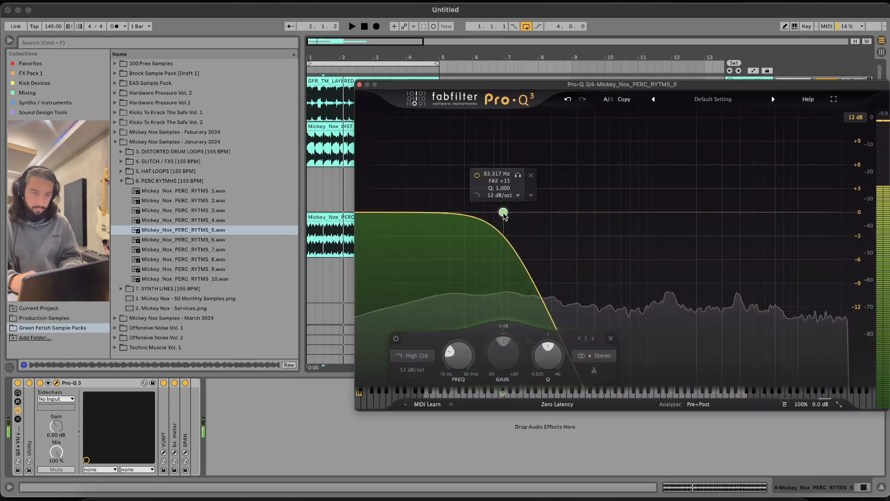
{"action": "left_click_drag", "start_coordinate": [407, 93], "coordinate": [407, 267]}
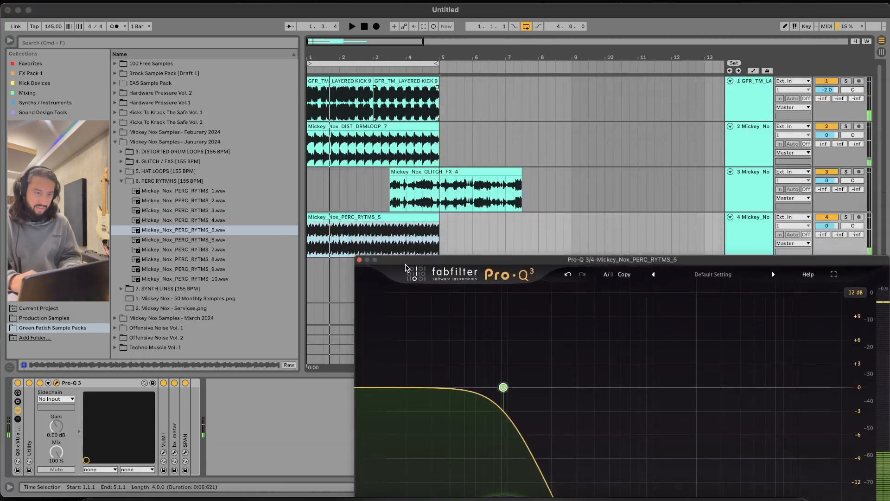
{"action": "key", "text": "space"}
{"action": "left_click_drag", "start_coordinate": [722, 258], "coordinate": [722, 62]}
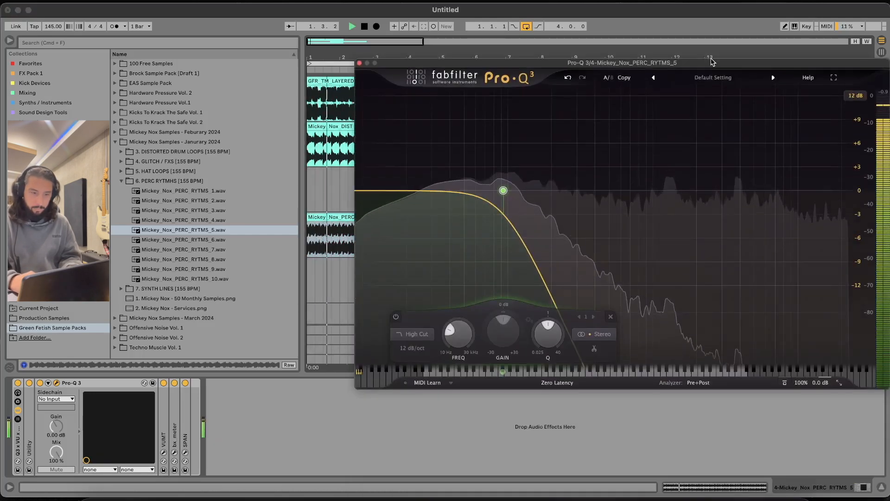
{"action": "left_click_drag", "start_coordinate": [503, 190], "coordinate": [543, 190]}
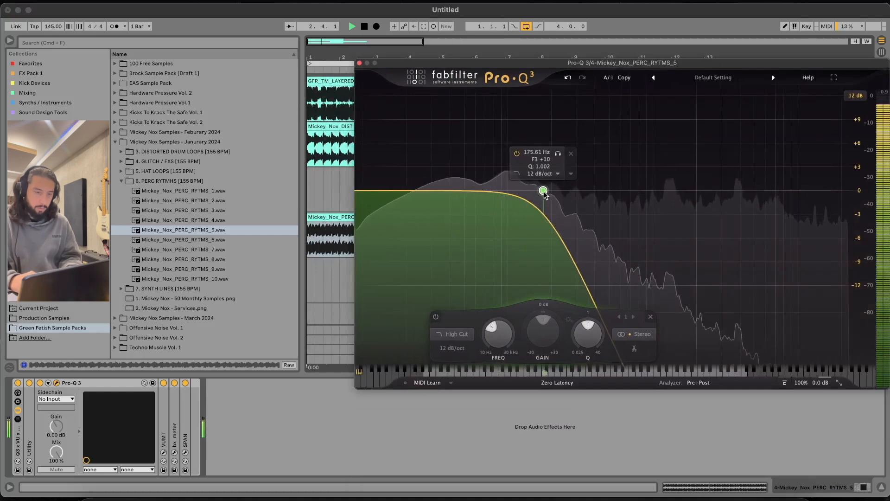
{"action": "left_click", "coordinate": [360, 63]}
{"action": "key", "text": "space"}
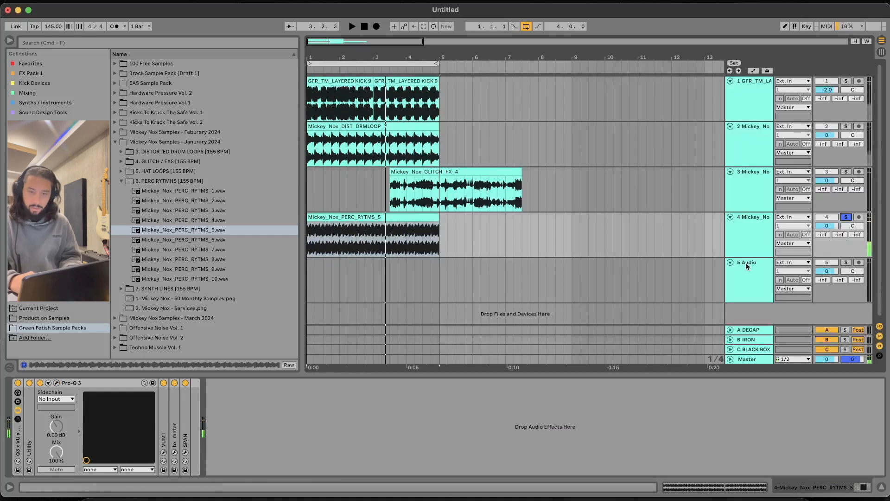
Audition the synth line samples and place Mickey_Nox_SYNTH_LINE_9.wav on track 5, starting late in bar 2
{"action": "left_click", "coordinate": [416, 278]}
{"action": "left_click", "coordinate": [229, 280]}
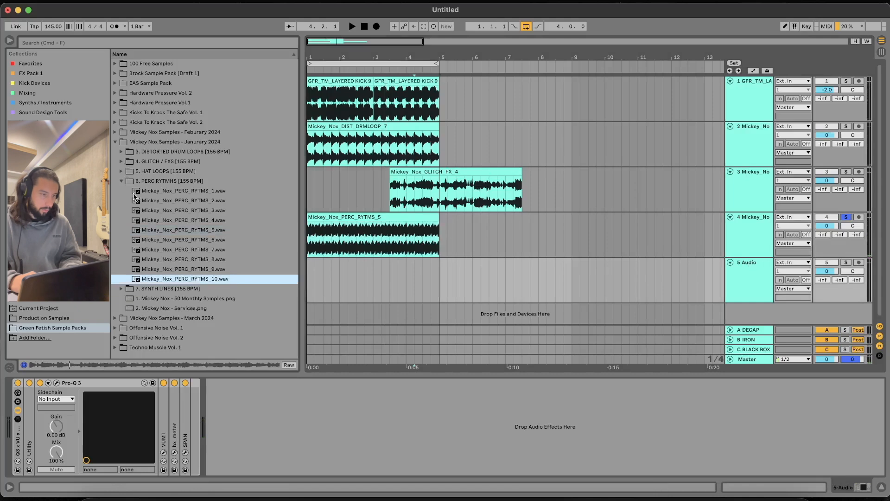
{"action": "left_click", "coordinate": [120, 181]}
{"action": "left_click", "coordinate": [121, 190]}
{"action": "left_click", "coordinate": [218, 221]}
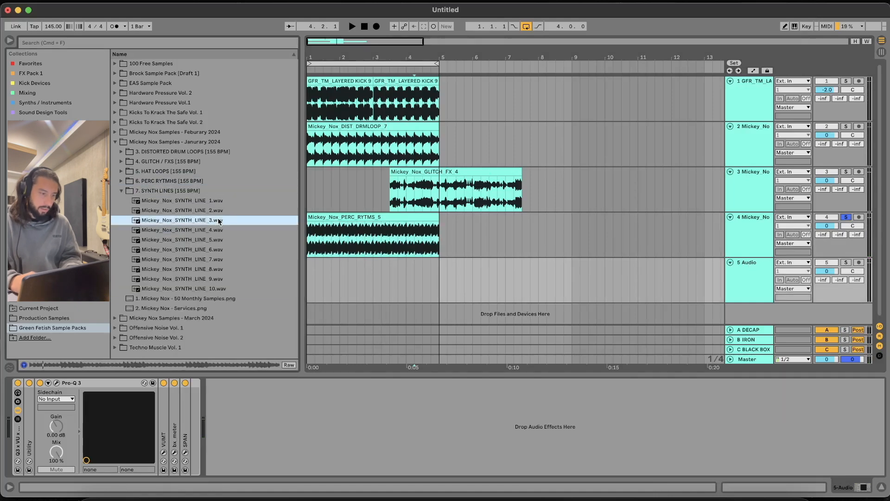
{"action": "left_click", "coordinate": [246, 270]}
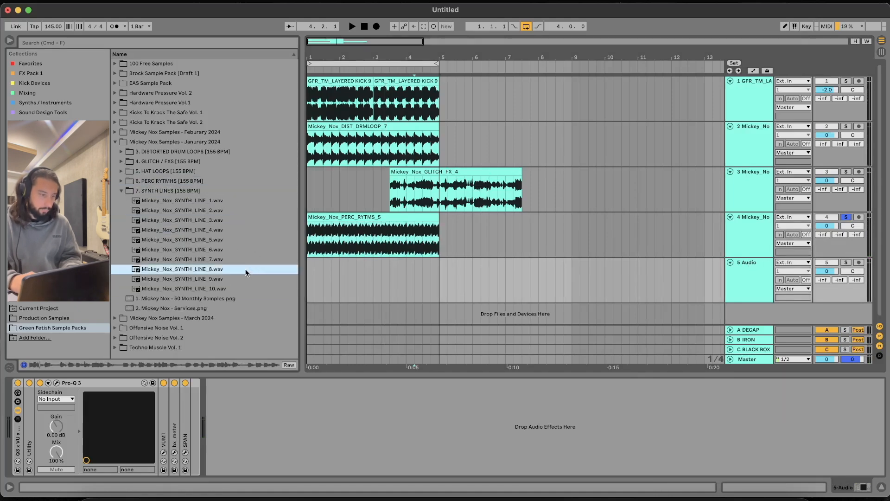
{"action": "left_click", "coordinate": [220, 282]}
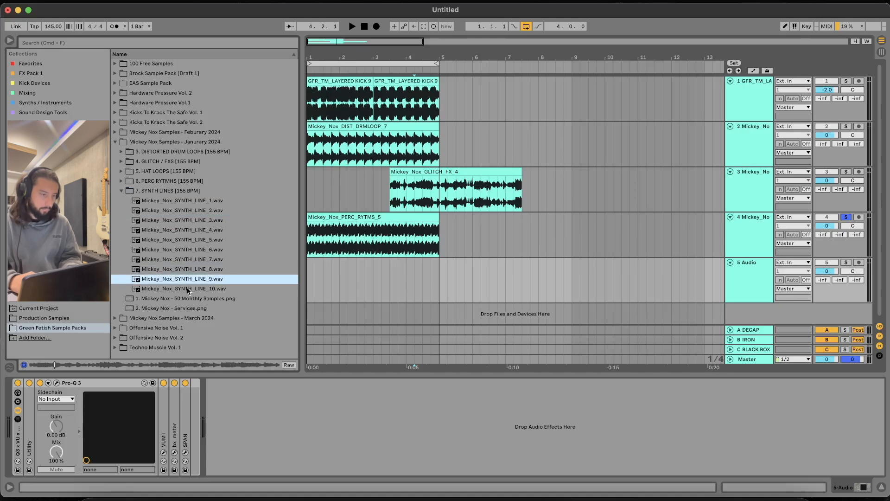
{"action": "left_click_drag", "start_coordinate": [197, 280], "coordinate": [367, 283]}
Split the GLITCH_FX_4 clip on track 3 at 4.2.1 and move its first part to 1.2.1
{"action": "left_click", "coordinate": [403, 179]}
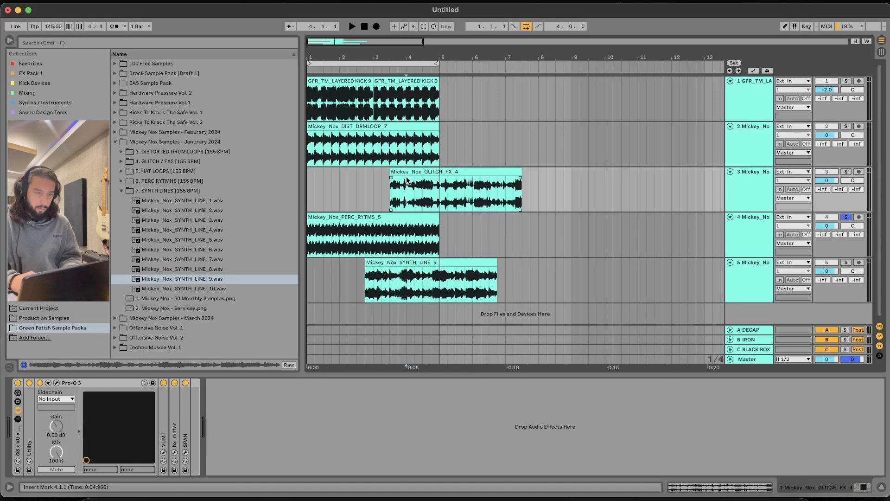
{"action": "left_click", "coordinate": [414, 182]}
{"action": "key", "text": "super+e"}
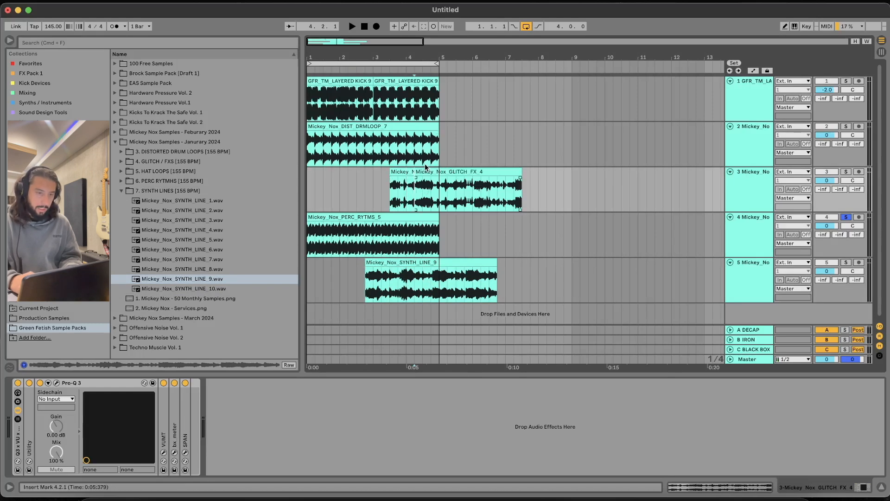
{"action": "left_click_drag", "start_coordinate": [406, 170], "coordinate": [332, 169]}
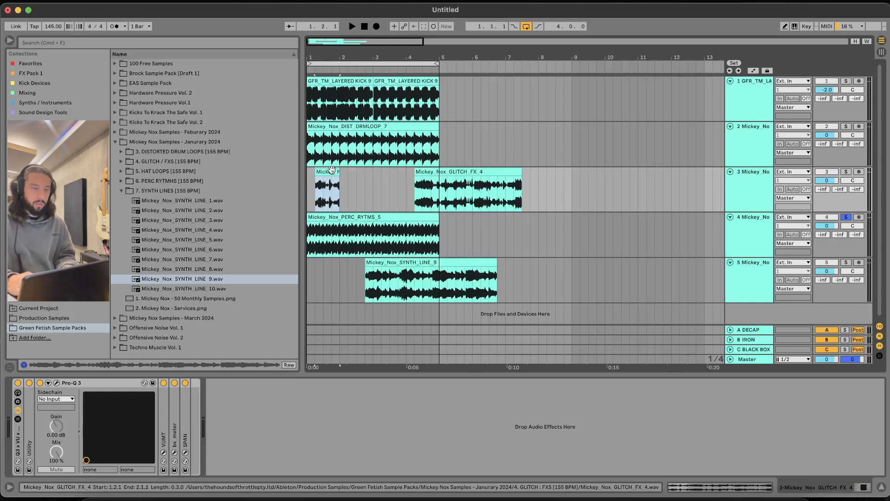
Turn off solo on track 4 and play the arrangement with all tracks
{"action": "key", "text": "space"}
{"action": "left_click", "coordinate": [846, 217]}
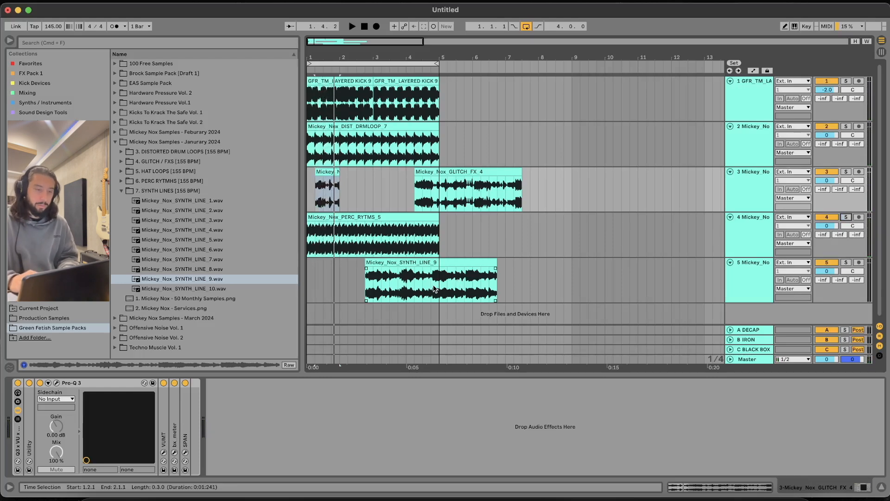
{"action": "left_click", "coordinate": [374, 246]}
{"action": "key", "text": "space"}
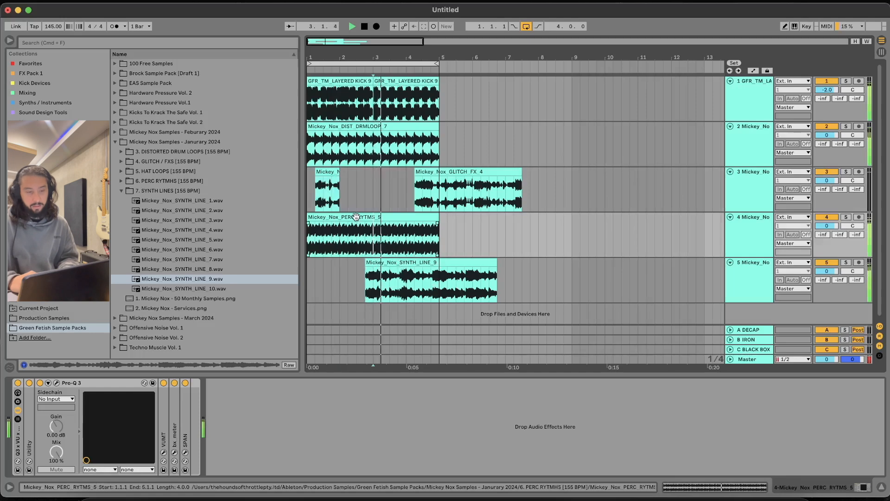
Set the volume of track 2 to -5.0 dB and track 3 to -3.0 dB
{"action": "left_click_drag", "start_coordinate": [823, 136], "coordinate": [820, 195]}
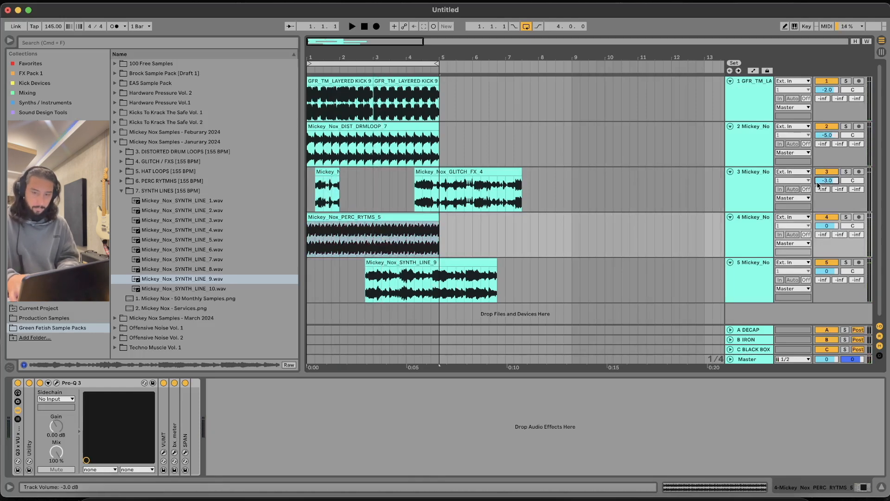
Set the volume of track 4 to -2.0 dB and track 5 to -4.0 dB while checking the balance in playback
{"action": "left_click_drag", "start_coordinate": [828, 226], "coordinate": [833, 232]}
{"action": "left_click_drag", "start_coordinate": [827, 271], "coordinate": [830, 281]}
{"action": "key", "text": "space"}
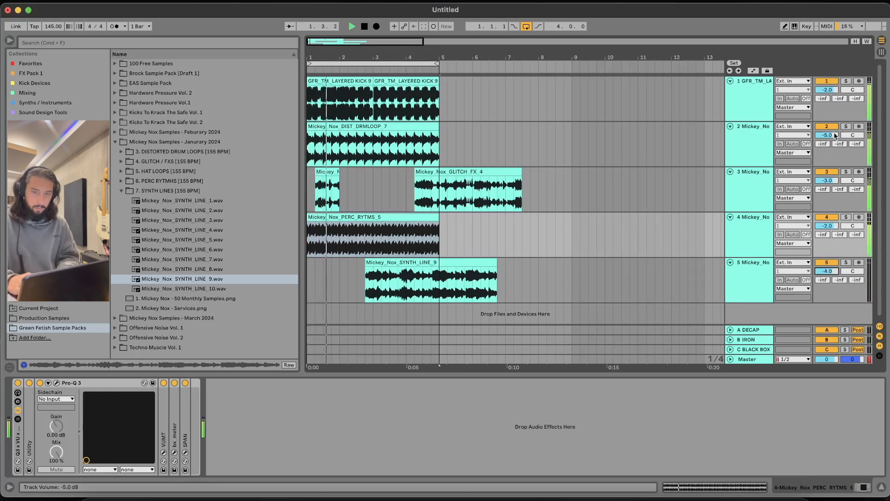
Mute the kick on track 1 for playback and lower the drum loop on track 2 to -6.0 dB
{"action": "left_click", "coordinate": [828, 81]}
{"action": "key", "text": "space"}
{"action": "key", "text": "space"}
{"action": "left_click", "coordinate": [388, 147]}
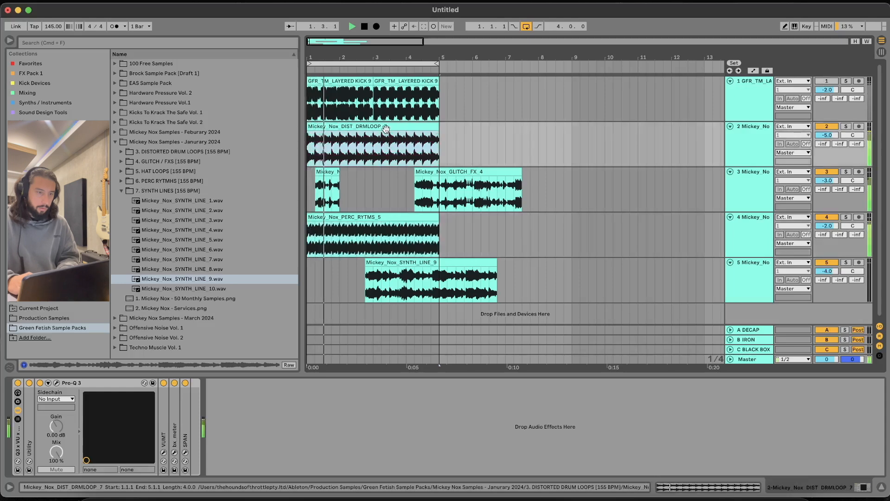
{"action": "left_click_drag", "start_coordinate": [821, 139], "coordinate": [820, 141]}
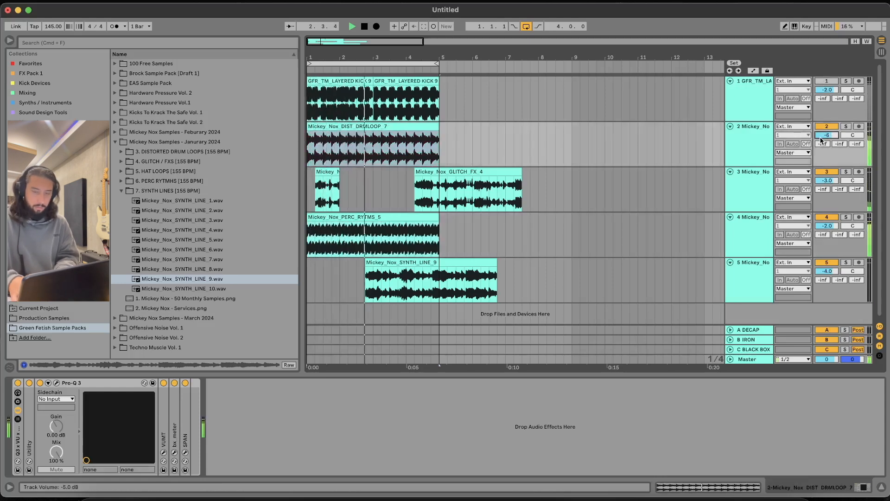
{"action": "key", "text": "space"}
Trim the SYNTH_LINE_9 clip on track 5 to end at 4.1.1 and give it a fade-in over its full length
{"action": "left_click", "coordinate": [385, 289]}
{"action": "left_click", "coordinate": [405, 287]}
{"action": "key", "text": "super+e"}
{"action": "left_click", "coordinate": [424, 265]}
{"action": "key", "text": "Delete"}
{"action": "left_click", "coordinate": [424, 268]}
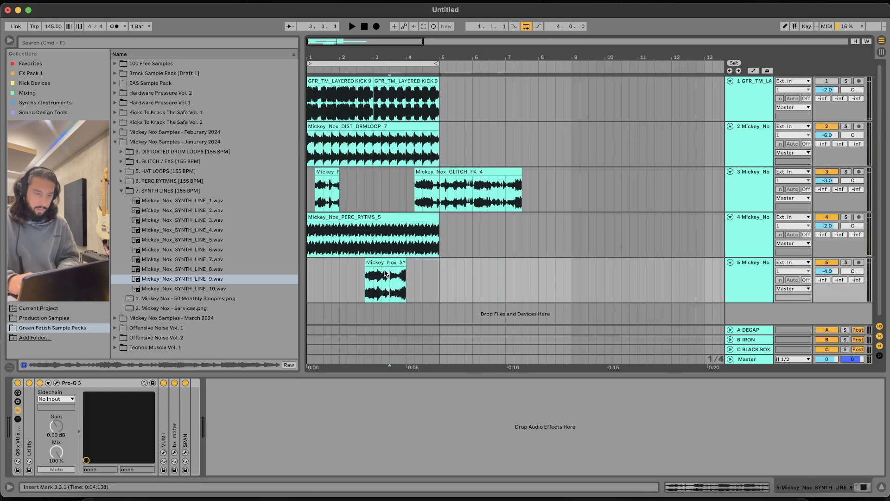
{"action": "left_click", "coordinate": [392, 264]}
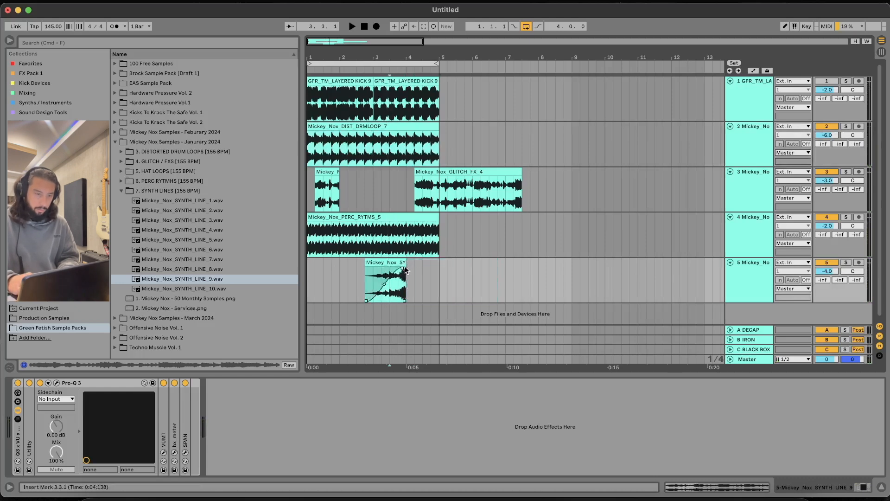
Move the faded synth clip on track 5 to 1.4.1 and place a shortened copy from 4.2.1 to 5.1.1
{"action": "left_click", "coordinate": [308, 276]}
{"action": "left_click_drag", "start_coordinate": [391, 260], "coordinate": [225, 276]}
{"action": "key", "text": "super+d"}
{"action": "left_click", "coordinate": [350, 291]}
{"action": "key", "text": "super+e"}
{"action": "left_click", "coordinate": [432, 263]}
{"action": "key", "text": "Delete"}
{"action": "left_click", "coordinate": [414, 263]}
{"action": "left_click_drag", "start_coordinate": [415, 263], "coordinate": [432, 265]}
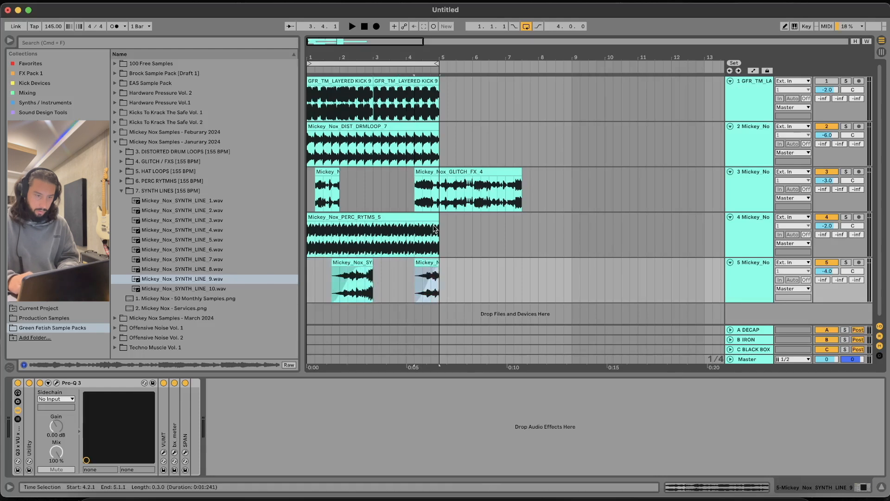
Cut a two-beat piece from the second GLITCH_FX_4 clip on track 3 and place it at 3.1.1
{"action": "left_click", "coordinate": [440, 199]}
{"action": "key", "text": "super+e"}
{"action": "left_click", "coordinate": [466, 171]}
{"action": "left_click_drag", "start_coordinate": [465, 171], "coordinate": [411, 173]}
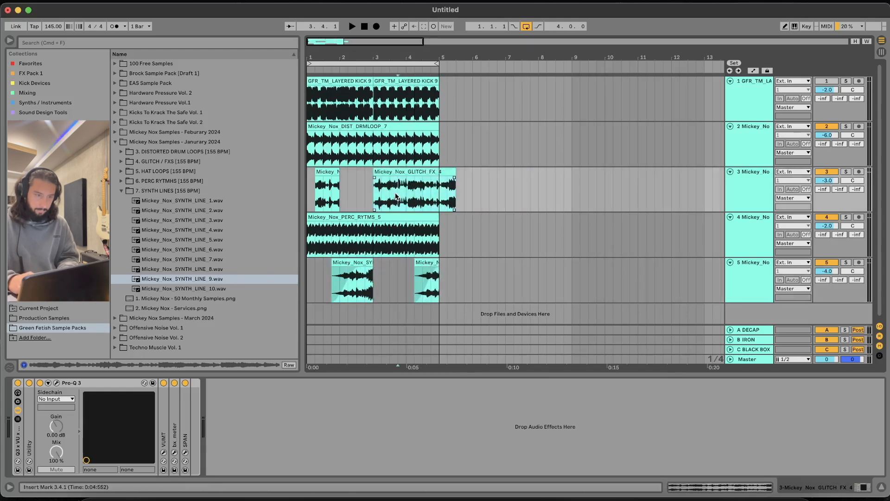
{"action": "key", "text": "Delete"}
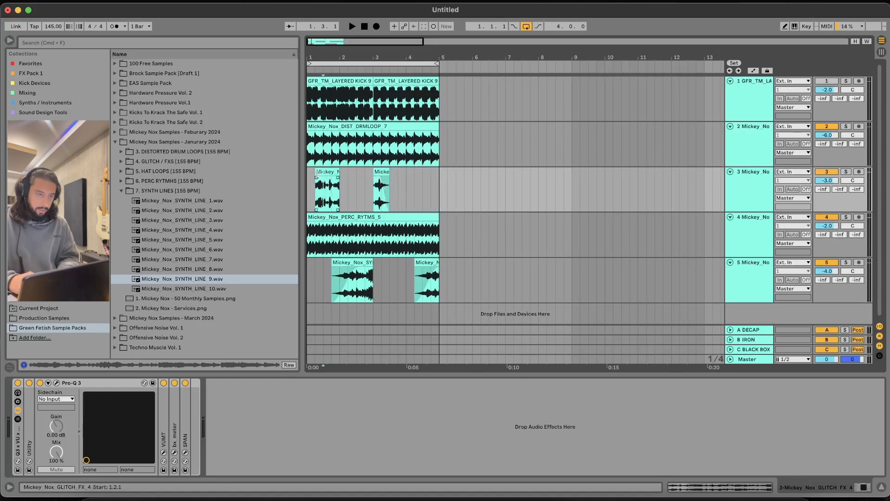
Play the loop from the start and duplicate bar 3 of the glitch track into bar 4
{"action": "left_click", "coordinate": [311, 183]}
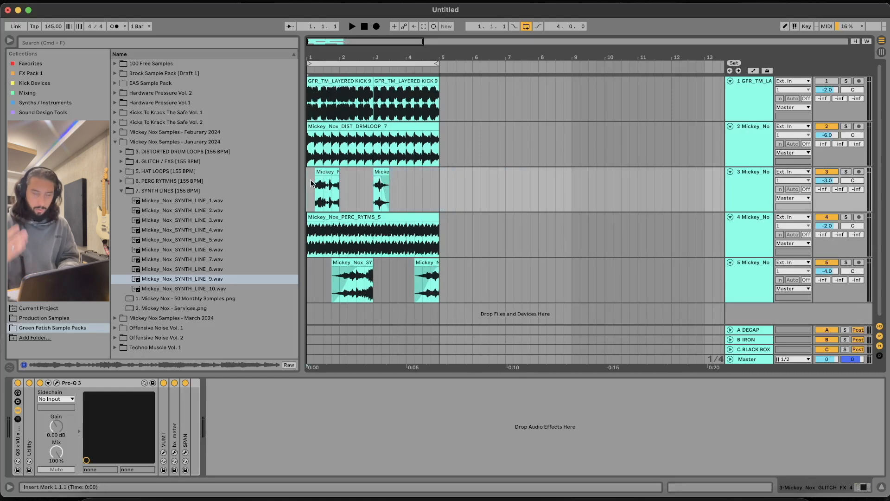
{"action": "key", "text": "space"}
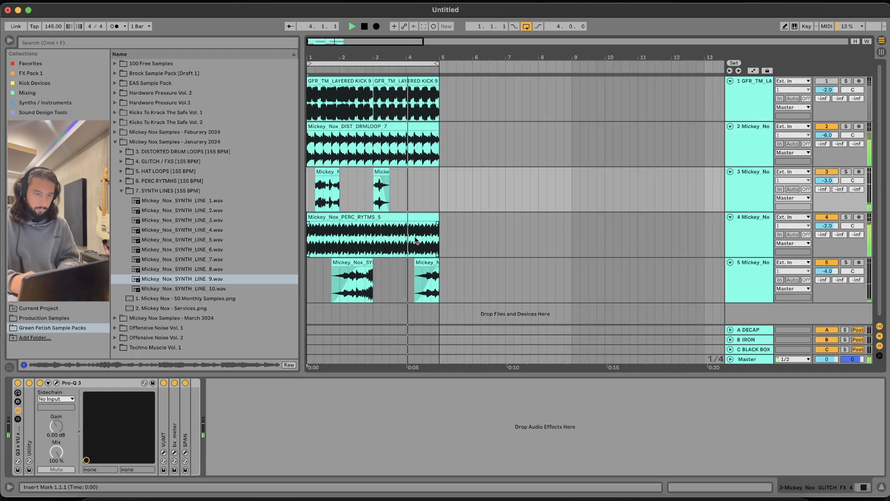
{"action": "left_click_drag", "start_coordinate": [407, 189], "coordinate": [375, 189]}
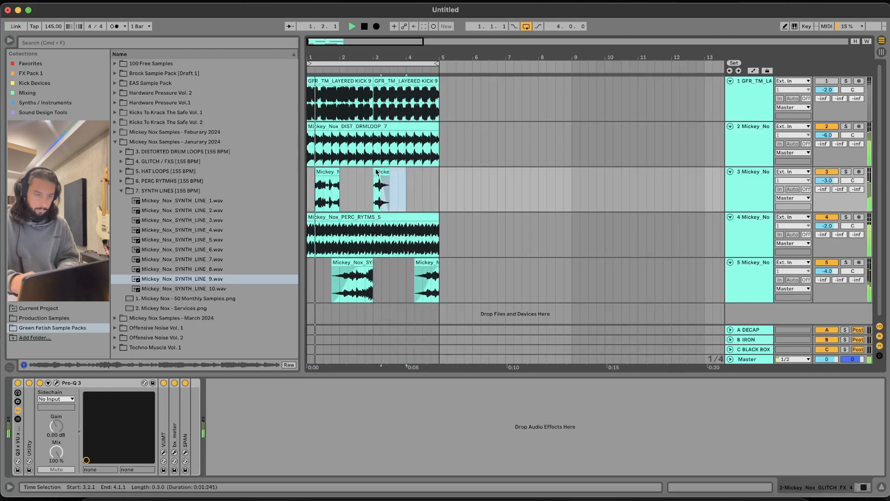
{"action": "key", "text": "super+d"}
{"action": "left_click", "coordinate": [408, 191]}
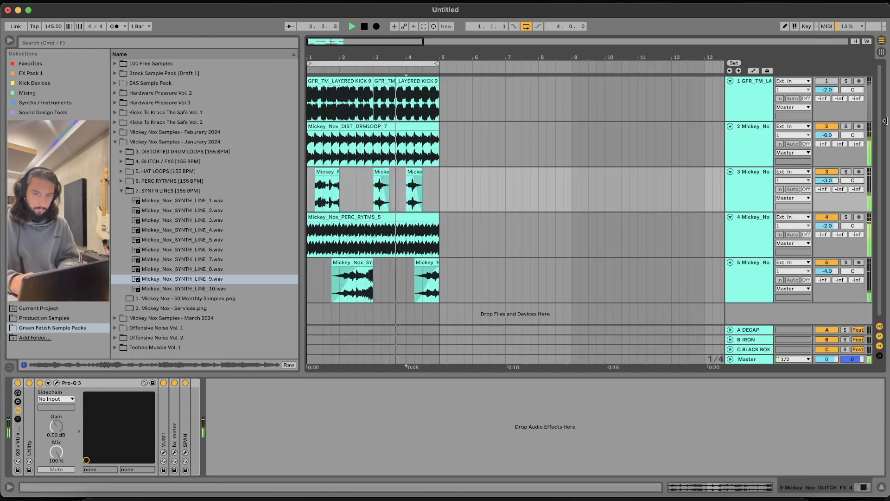
Replace the first kick clip on track 1 with a copy of the second and unmute the track at -2.5 dB
{"action": "left_click_drag", "start_coordinate": [353, 80], "coordinate": [490, 79]}
{"action": "left_click_drag", "start_coordinate": [392, 81], "coordinate": [326, 81]}
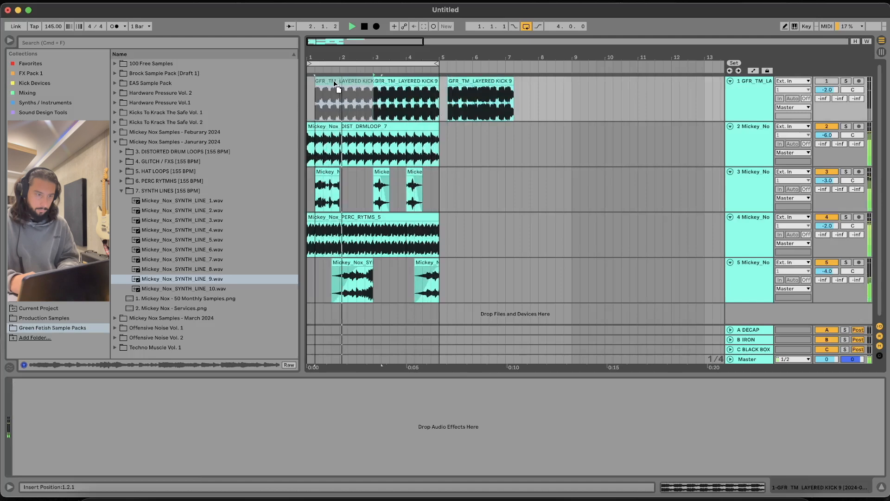
{"action": "left_click", "coordinate": [828, 81]}
{"action": "left_click_drag", "start_coordinate": [828, 89], "coordinate": [828, 91]}
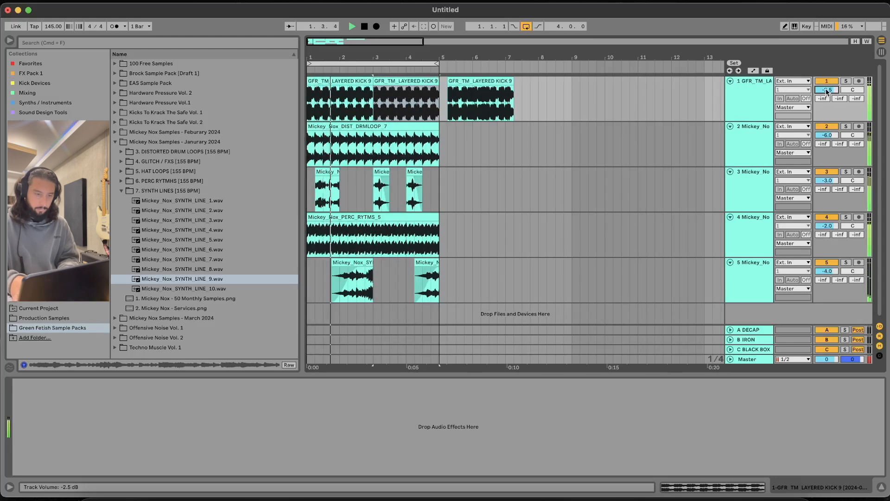
Consolidate the clips on tracks 2 to 5 from 1.1.1 to 5.1.1 into one clip per track
{"action": "left_click", "coordinate": [441, 281]}
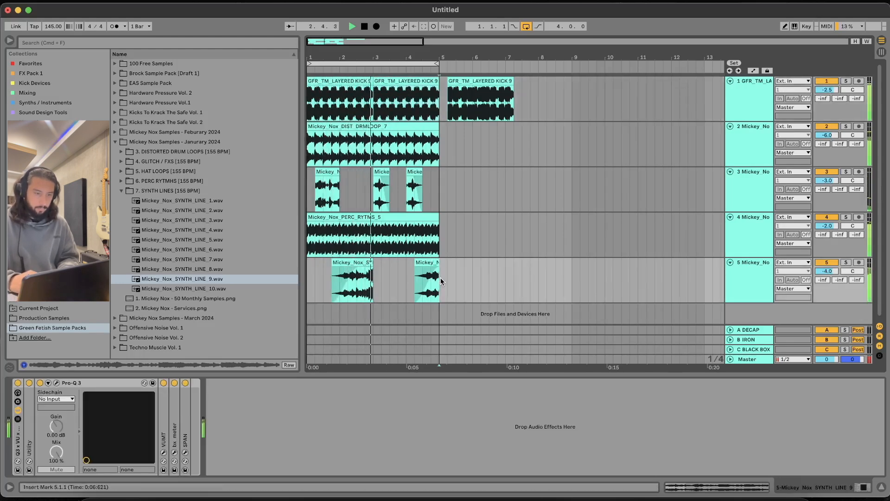
{"action": "key", "text": "space"}
{"action": "left_click_drag", "start_coordinate": [440, 278], "coordinate": [288, 156]}
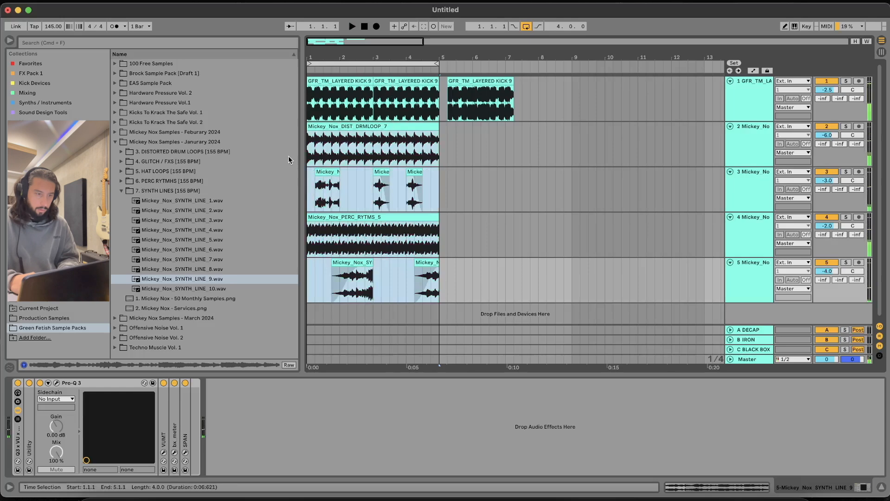
{"action": "key", "text": "super+j"}
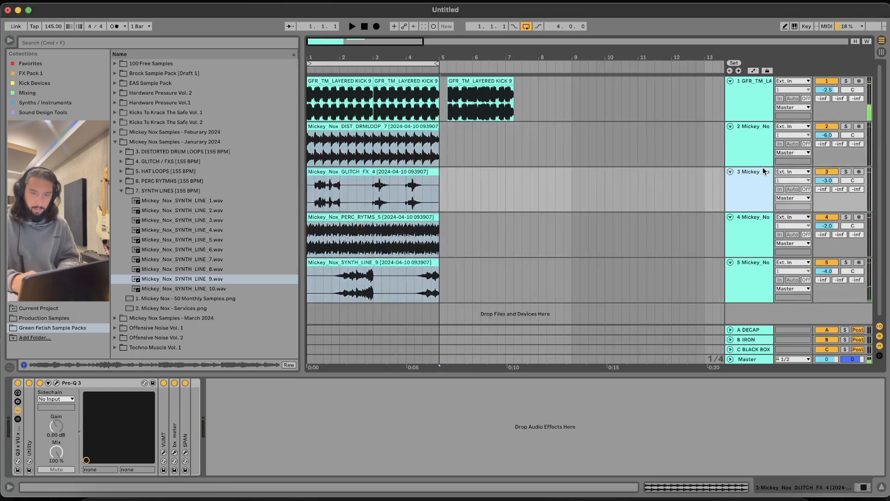
Group tracks 2 to 5 under the name JAN, with the group folded and muted
{"action": "left_click", "coordinate": [765, 271]}
{"action": "key", "text": "super+g"}
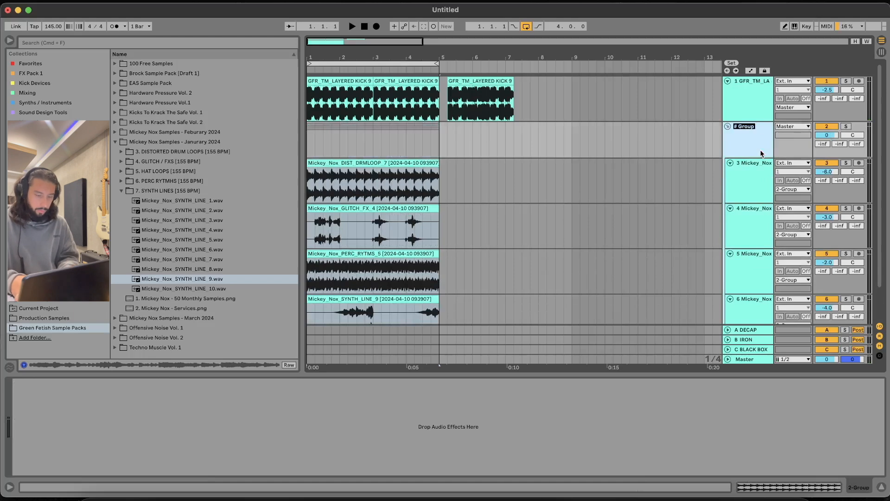
{"action": "type", "text": "JAN"}
{"action": "key", "text": "Return"}
{"action": "left_click", "coordinate": [728, 126]}
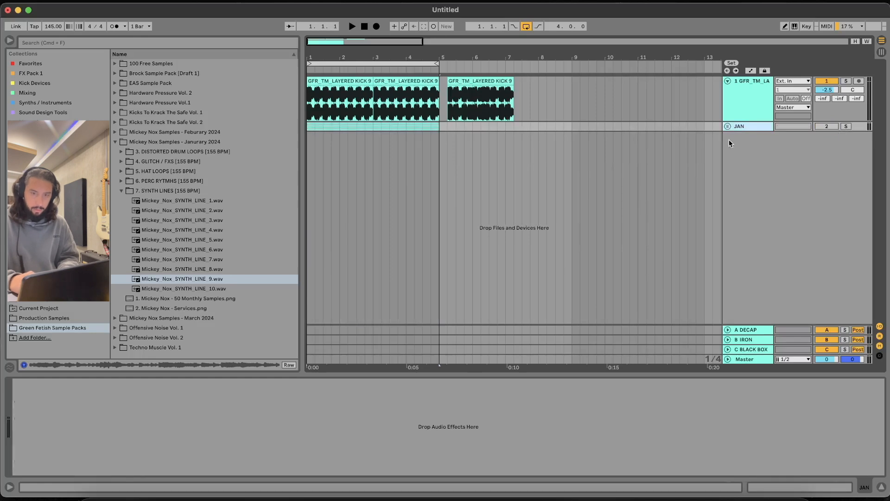
Add a blue audio track below the JAN group and expand the Mickey Nox Samples - Feburary 2024 folder instead of the January one
{"action": "key", "text": "super+t"}
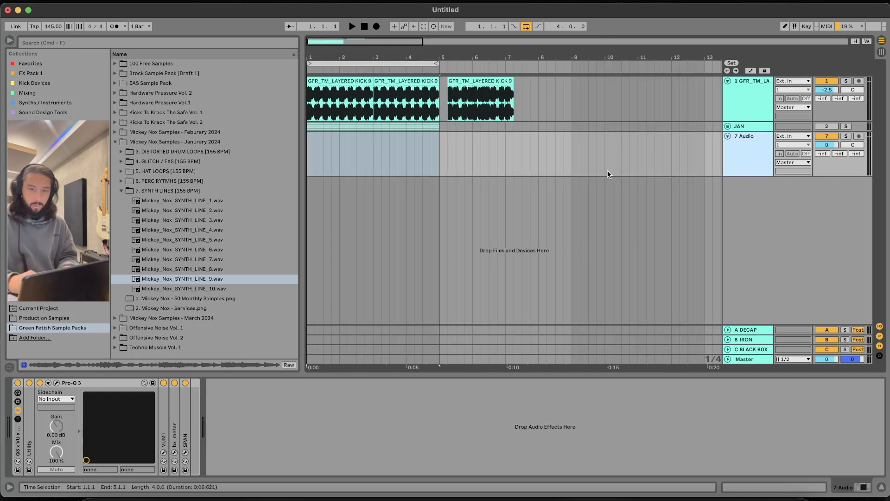
{"action": "left_click", "coordinate": [471, 171]}
{"action": "left_click", "coordinate": [115, 141]}
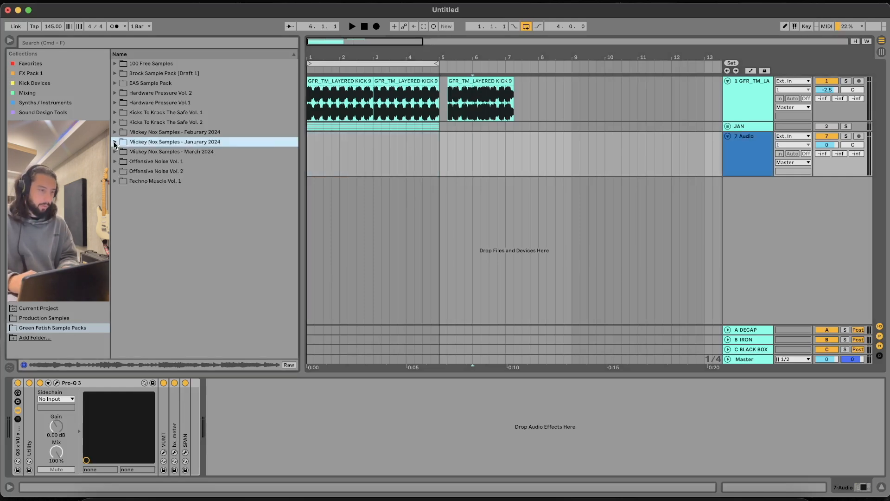
{"action": "left_click", "coordinate": [115, 133]}
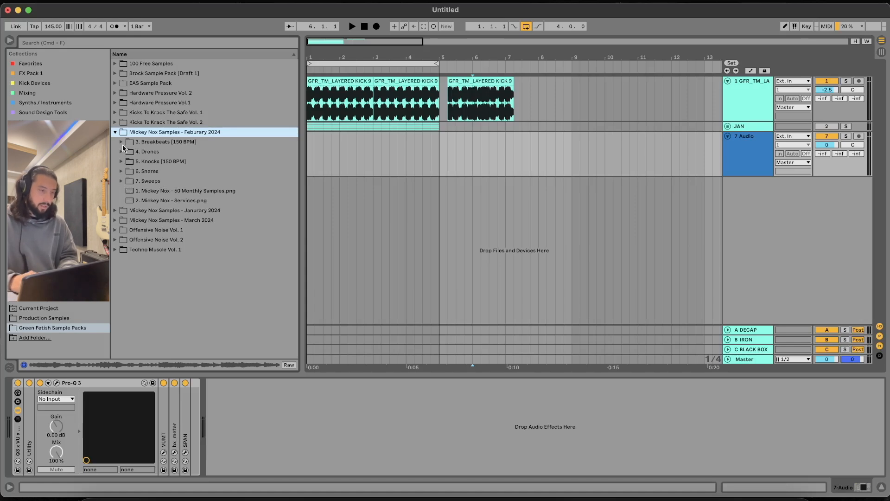
Audition samples in the 4. Drones and 5. Knocks [150 BPM] folders
{"action": "left_click", "coordinate": [122, 151]}
{"action": "left_click", "coordinate": [180, 181]}
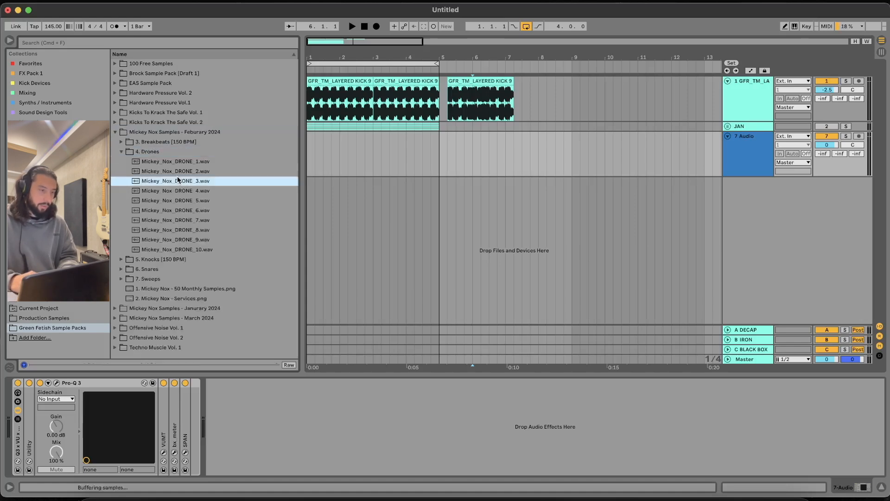
{"action": "left_click", "coordinate": [210, 212]}
{"action": "left_click", "coordinate": [217, 239]}
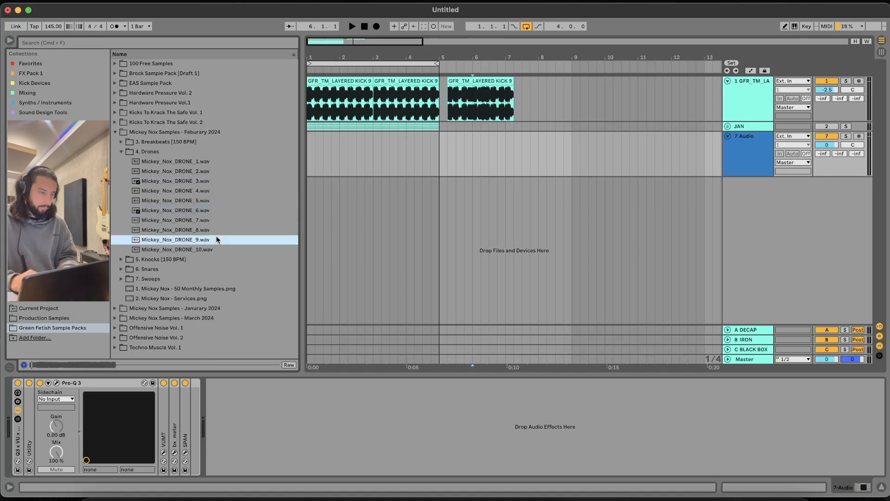
{"action": "left_click", "coordinate": [121, 260]}
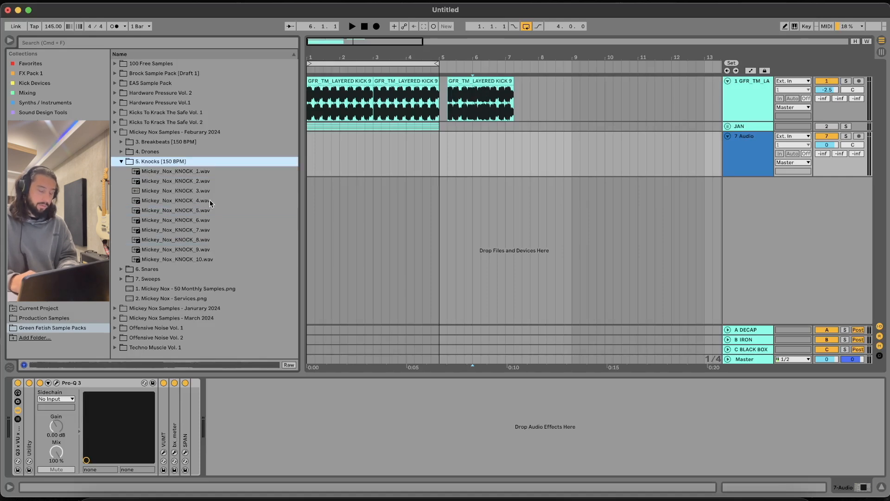
{"action": "left_click", "coordinate": [210, 202]}
{"action": "left_click", "coordinate": [213, 223]}
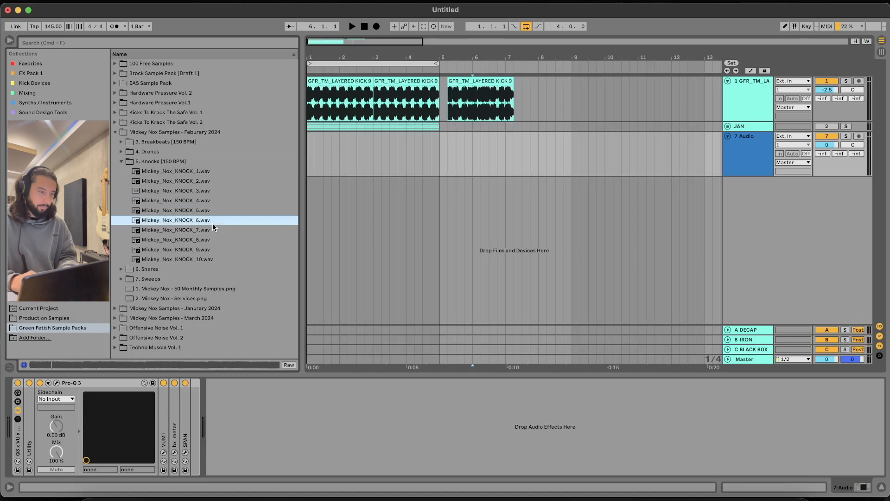
{"action": "left_click", "coordinate": [190, 242]}
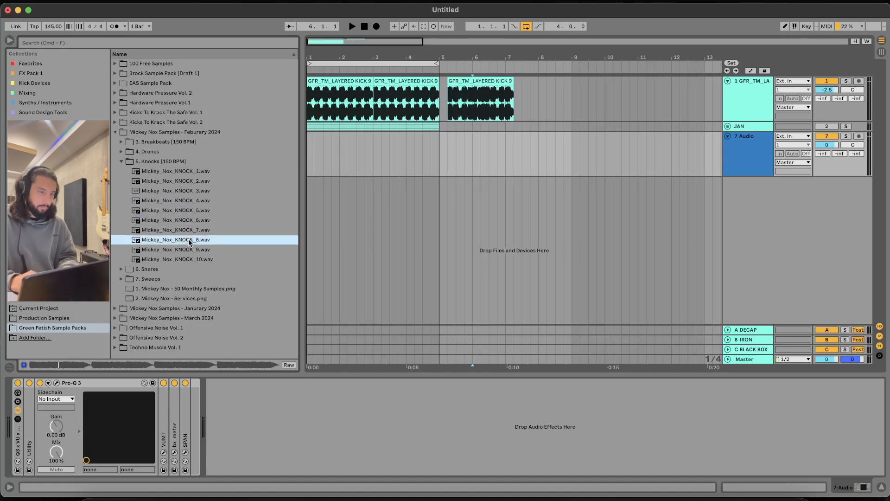
{"action": "left_click", "coordinate": [179, 261]}
Place Mickey_Nox_KNOCK_10.wav on track 7 at 1.1.1, repeat it through bar 4 and play it
{"action": "left_click_drag", "start_coordinate": [185, 250], "coordinate": [310, 153]}
{"action": "key", "text": "super+d"}
{"action": "key", "text": "super+d"}
{"action": "key", "text": "super+d"}
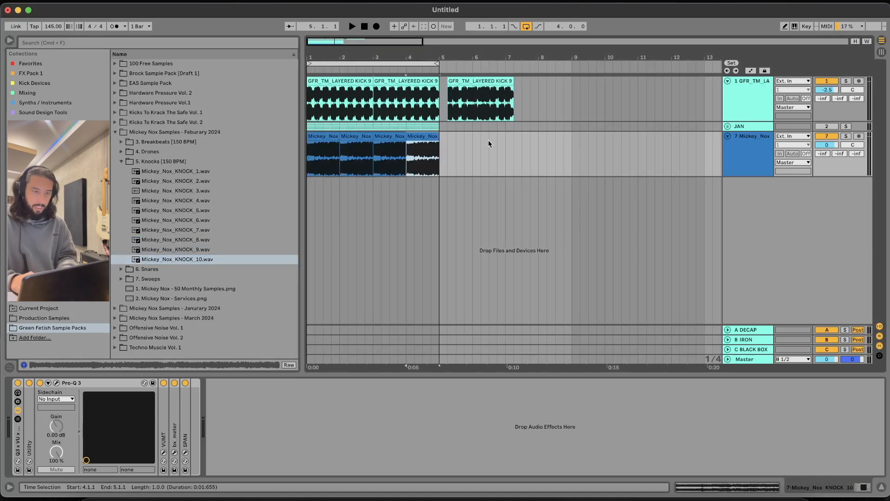
{"action": "key", "text": "space"}
{"action": "key", "text": "space"}
Cut the KNOCK_10 clips on track 7 down to a single first beat ending at 1.2.1
{"action": "left_click", "coordinate": [317, 158]}
{"action": "scroll", "coordinate": [316, 159], "scroll_direction": "up", "scroll_amount": 5}
{"action": "left_click_drag", "start_coordinate": [316, 158], "coordinate": [689, 198]}
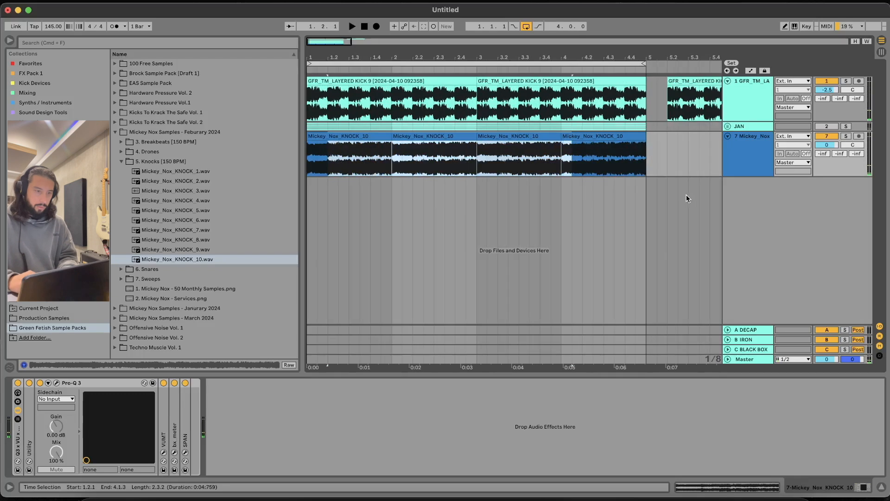
{"action": "key", "text": "space"}
{"action": "left_click", "coordinate": [328, 152]}
{"action": "key", "text": "super+e"}
{"action": "key", "text": "space"}
{"action": "left_click", "coordinate": [344, 138]}
{"action": "key", "text": "Delete"}
{"action": "left_click_drag", "start_coordinate": [347, 142], "coordinate": [715, 151]}
{"action": "key", "text": "Delete"}
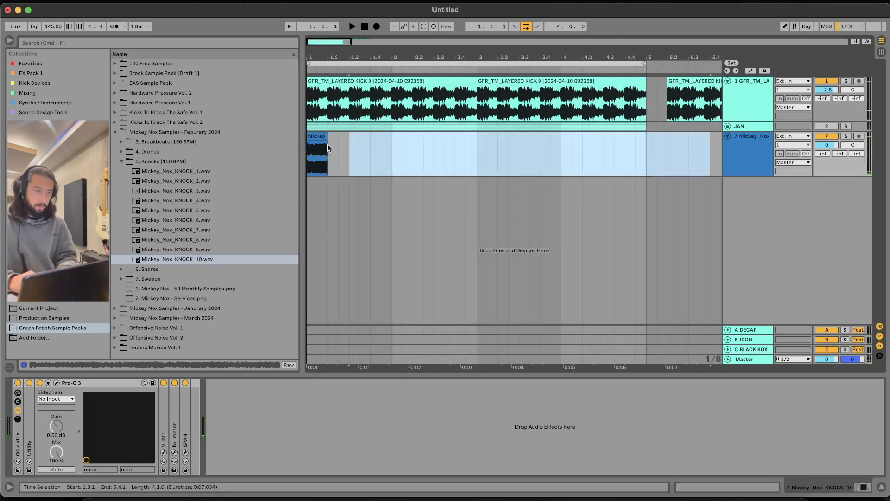
Fade out the one-beat knock clip and loop playback from 1.1.1 to 1.2.1
{"action": "left_click_drag", "start_coordinate": [327, 144], "coordinate": [257, 143]}
{"action": "key", "text": "super+l"}
{"action": "key", "text": "space"}
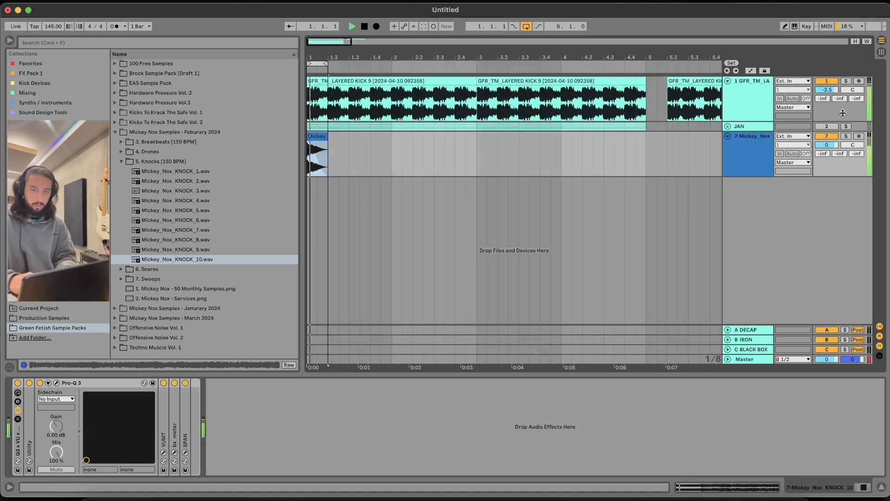
{"action": "key", "text": "space"}
Try KNOCK_9 and KNOCK_8 in place of the knock on track 7, trimming KNOCK_8 to a faded first beat
{"action": "left_click_drag", "start_coordinate": [165, 248], "coordinate": [312, 139]}
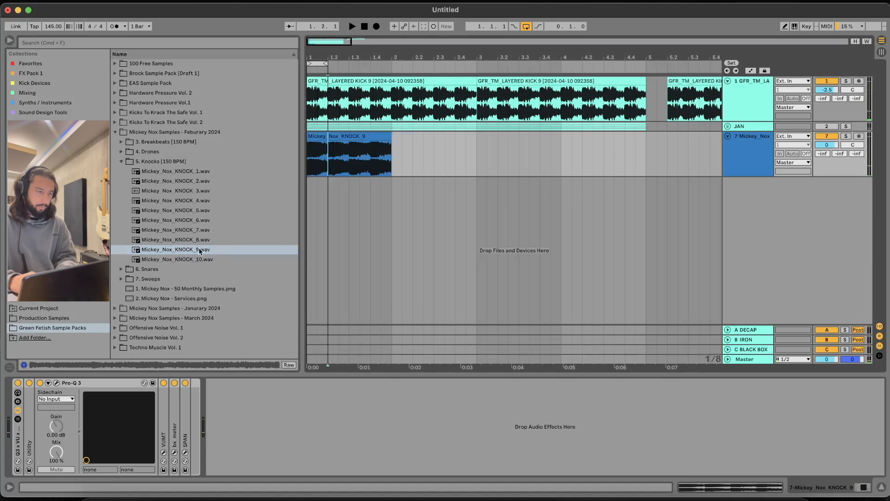
{"action": "left_click", "coordinate": [192, 241]}
{"action": "left_click_drag", "start_coordinate": [177, 242], "coordinate": [326, 154]}
{"action": "key", "text": "space"}
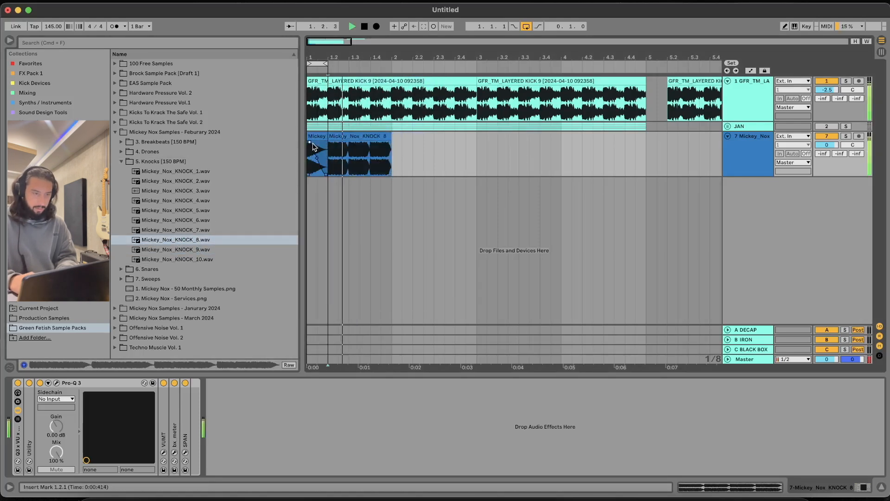
{"action": "left_click", "coordinate": [334, 138]}
{"action": "key", "text": "Delete"}
{"action": "left_click", "coordinate": [318, 156]}
{"action": "key", "text": "space"}
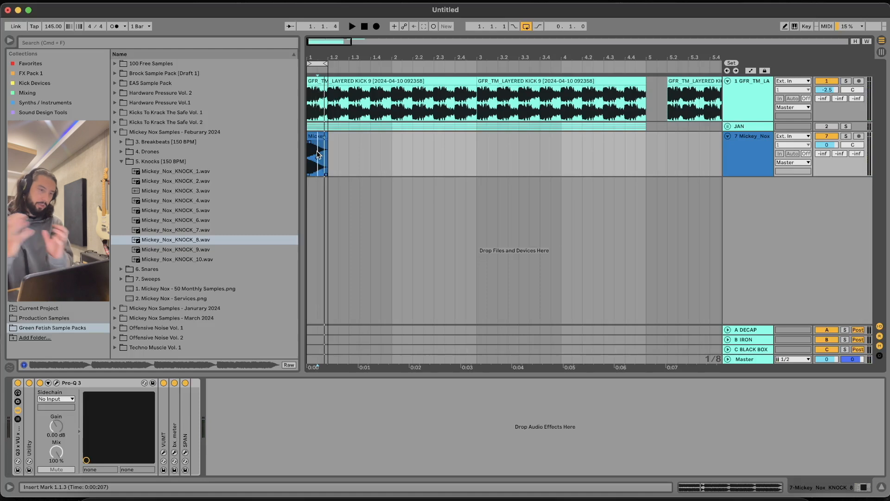
Place Mickey_Nox_KNOCK_4.wav on track 7 at 1.1.1 and solo the track
{"action": "left_click_drag", "start_coordinate": [163, 201], "coordinate": [315, 153]}
{"action": "left_click", "coordinate": [846, 136]}
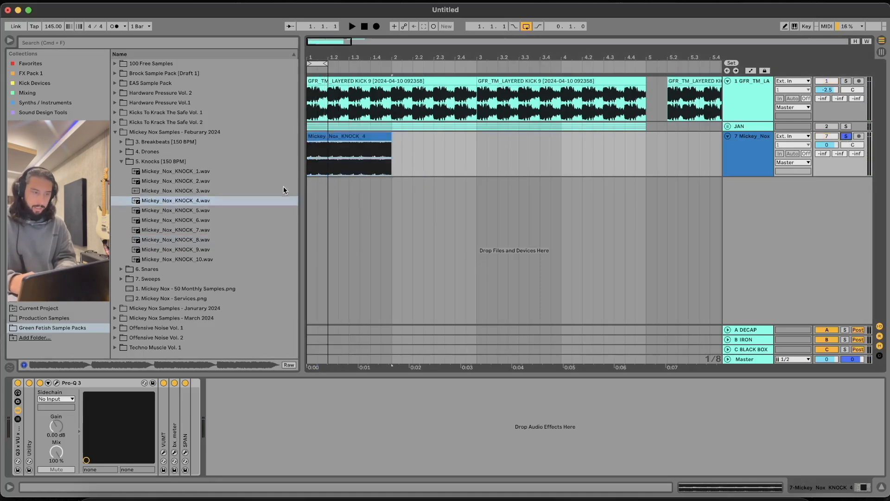
Split the KNOCK_4 clip at 1.2.1, fade out its first beat, and play it with track 7 unsoloed
{"action": "left_click", "coordinate": [328, 158]}
{"action": "key", "text": "super+e"}
{"action": "left_click_drag", "start_coordinate": [327, 143], "coordinate": [307, 143]}
{"action": "left_click", "coordinate": [318, 137]}
{"action": "key", "text": "space"}
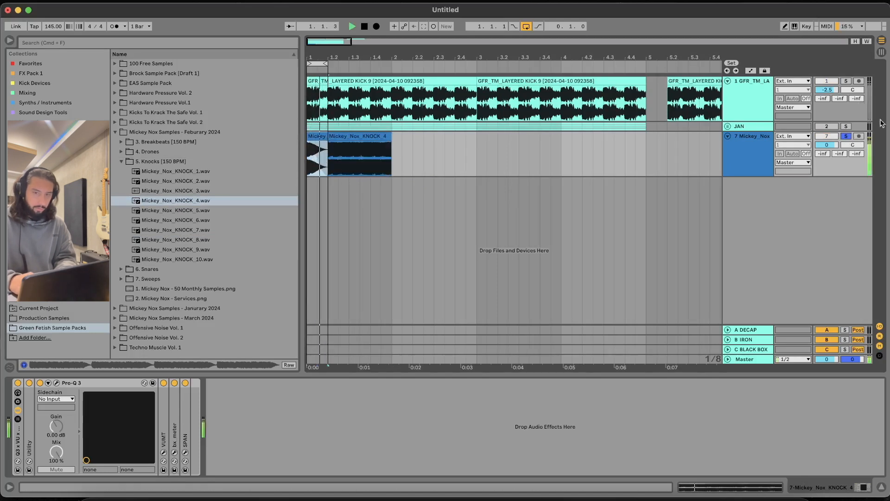
{"action": "left_click", "coordinate": [847, 136]}
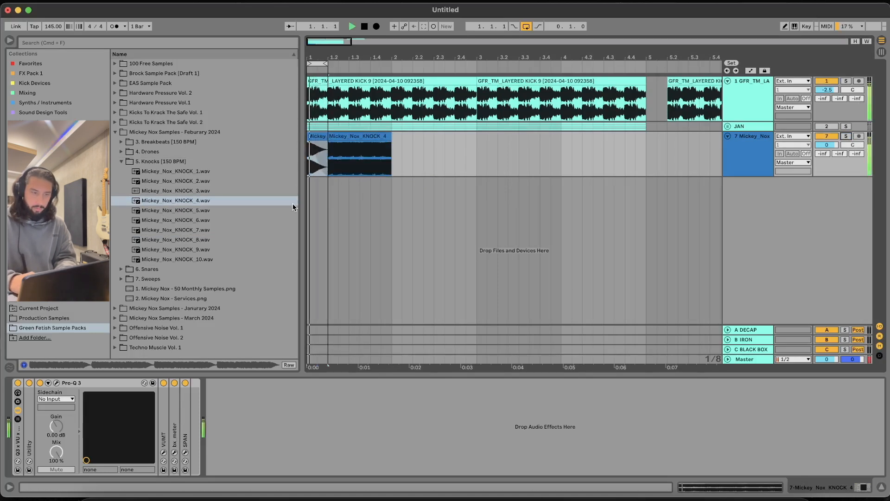
Transpose the one-beat KNOCK_4 clip up 11 semitones and duplicate it eight times along track 7
{"action": "double_click", "coordinate": [309, 155]}
{"action": "left_click_drag", "start_coordinate": [168, 452], "coordinate": [167, 424]}
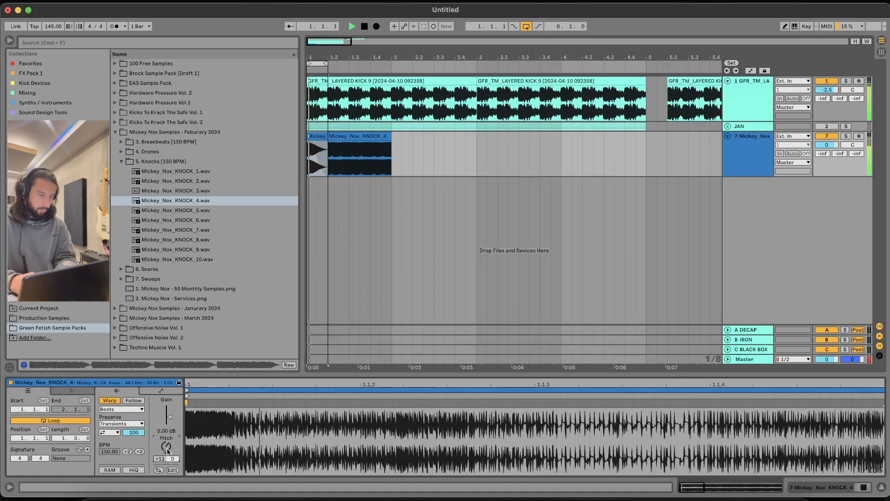
{"action": "left_click", "coordinate": [317, 137]}
{"action": "key", "text": "super+d"}
{"action": "key", "text": "super+d"}
{"action": "key", "text": "super+d"}
{"action": "key", "text": "super+d"}
{"action": "key", "text": "super+d"}
{"action": "key", "text": "super+d"}
{"action": "key", "text": "super+d"}
{"action": "key", "text": "super+d"}
Consolidate the repeated knock beats from 1.1.1 to 3.1.1 and loop playback over those two bars
{"action": "left_click_drag", "start_coordinate": [476, 146], "coordinate": [166, 162]}
{"action": "key", "text": "super+k"}
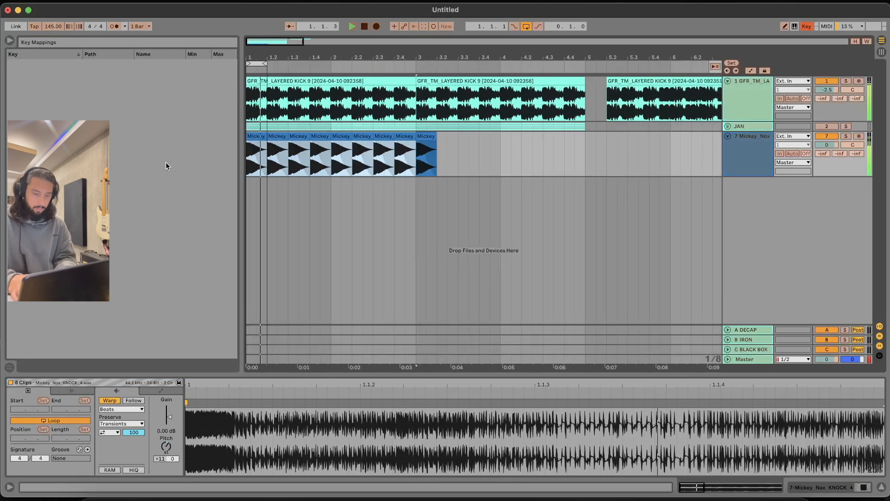
{"action": "key", "text": "super+k"}
{"action": "key", "text": "super+j"}
{"action": "key", "text": "Return"}
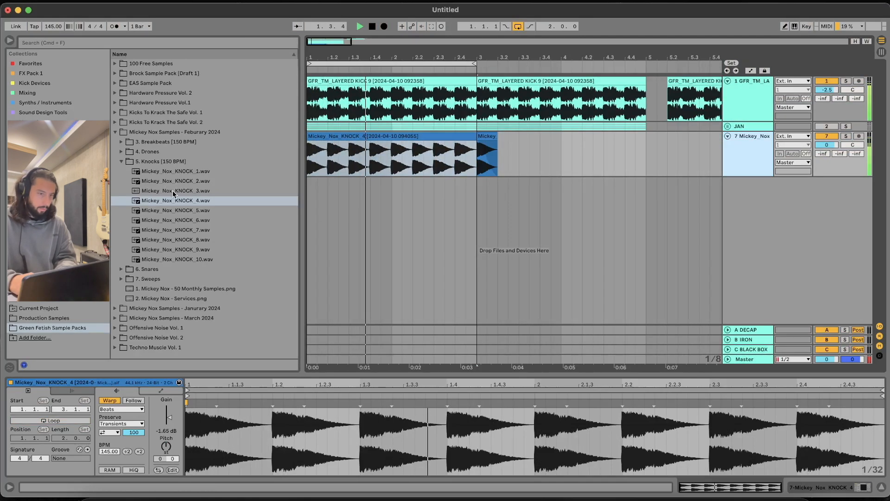
Insert an audio track below track 7 and preview the KNOCK_3 and KNOCK_1 samples
{"action": "key", "text": "super+t"}
{"action": "key", "text": "space"}
{"action": "left_click", "coordinate": [172, 190]}
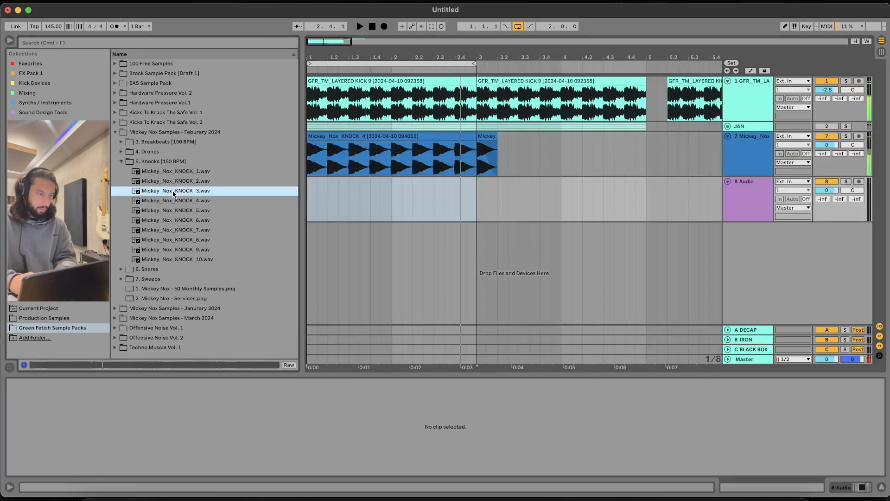
{"action": "left_click", "coordinate": [170, 173]}
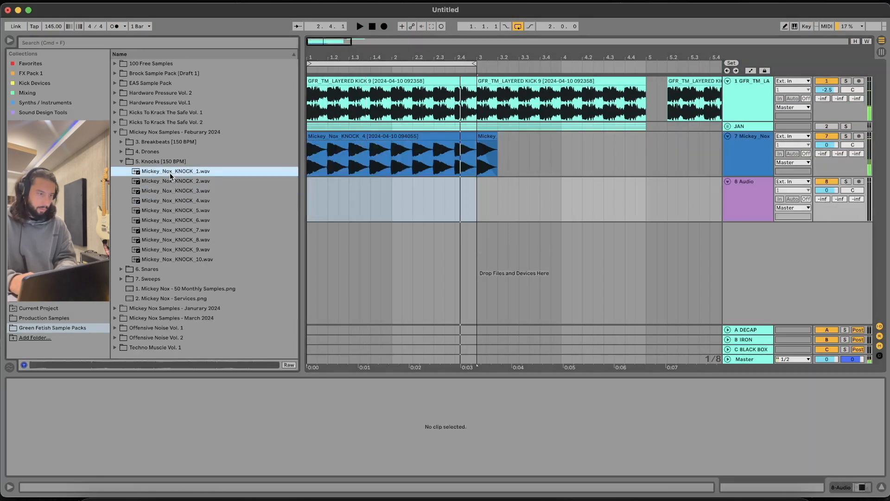
Preview the February breakbeats and place Mickey_Nox_BREAKBEAT_10.wav on track 8 at 1.1.1, repeating its faded-in first bar in bar 2
{"action": "left_click", "coordinate": [122, 162]}
{"action": "left_click", "coordinate": [122, 142]}
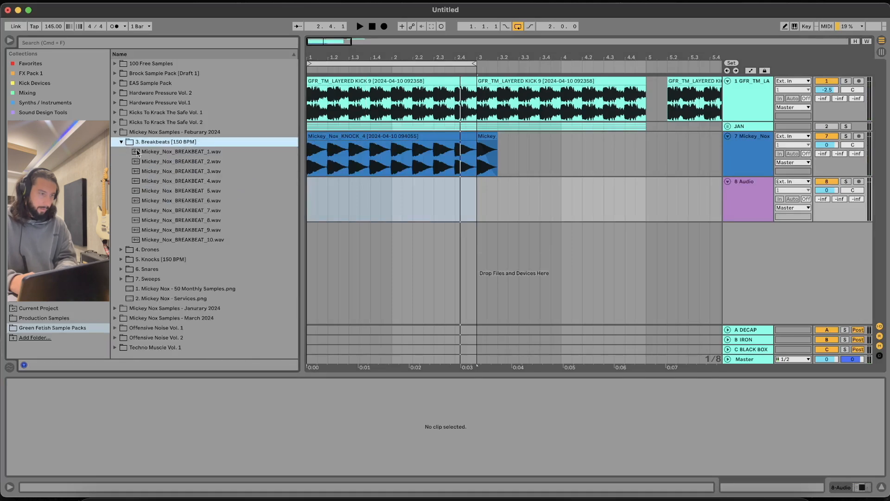
{"action": "left_click", "coordinate": [180, 171]}
{"action": "left_click", "coordinate": [194, 211]}
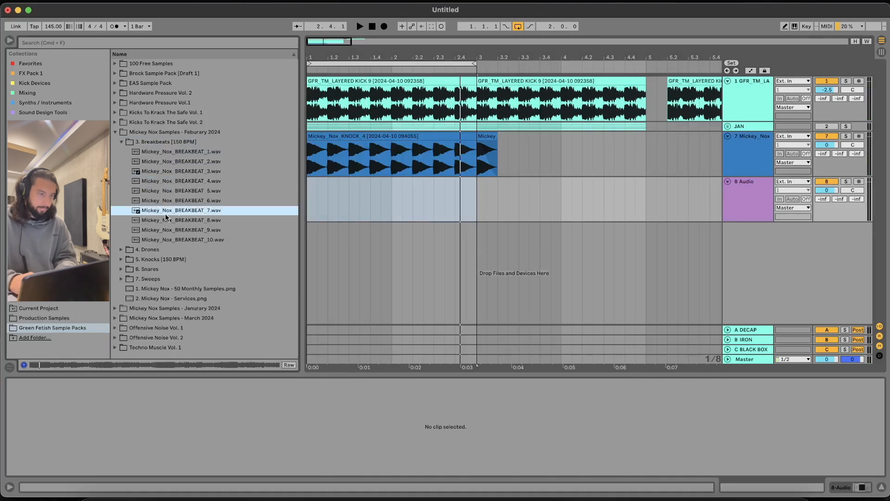
{"action": "left_click", "coordinate": [194, 223]}
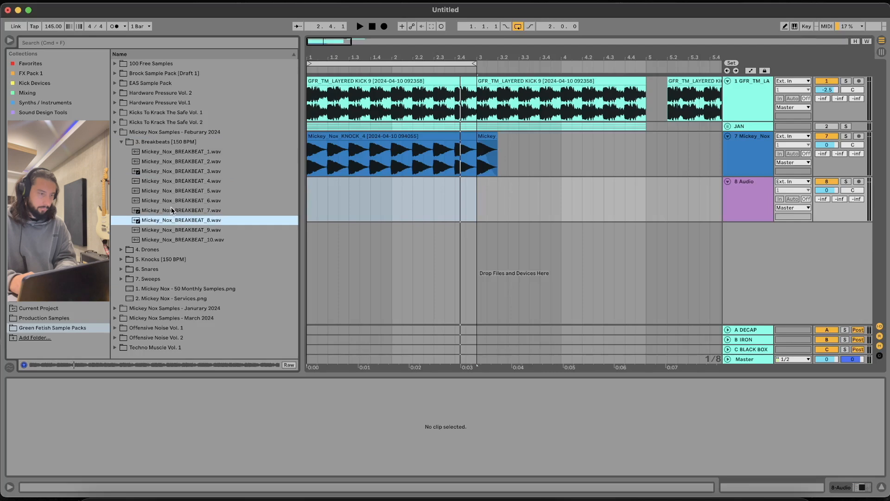
{"action": "left_click", "coordinate": [178, 239]}
{"action": "left_click_drag", "start_coordinate": [145, 242], "coordinate": [246, 202]}
{"action": "key", "text": "space"}
{"action": "key", "text": "super+d"}
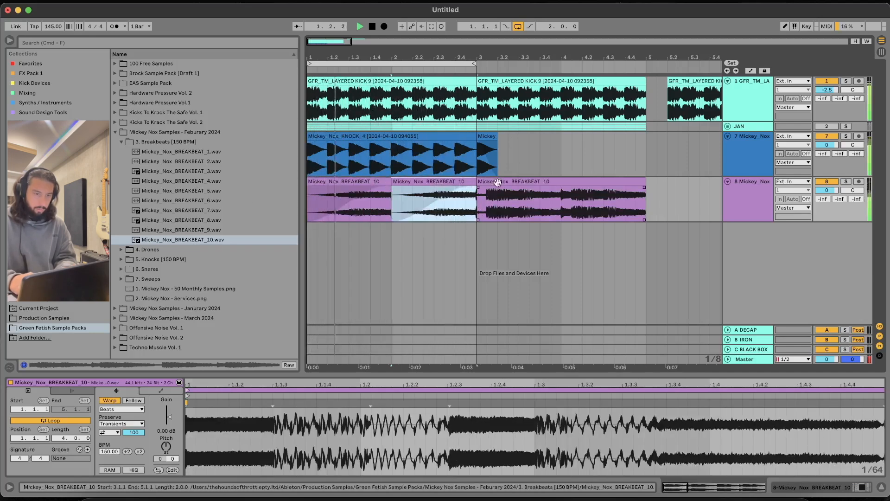
Insert an audio track below track 8 and preview February snares 3, 9, 7 and 6
{"action": "left_click", "coordinate": [749, 201]}
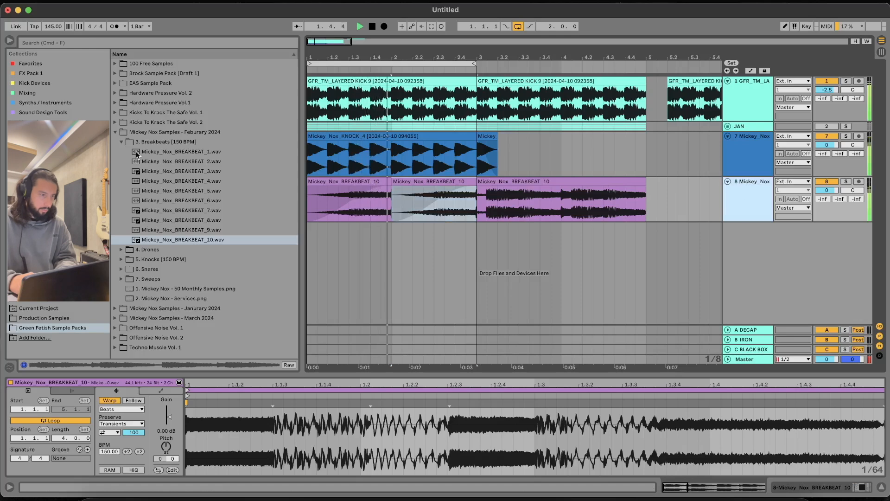
{"action": "key", "text": "space"}
{"action": "key", "text": "super+t"}
{"action": "left_click", "coordinate": [121, 142]}
{"action": "left_click", "coordinate": [121, 171]}
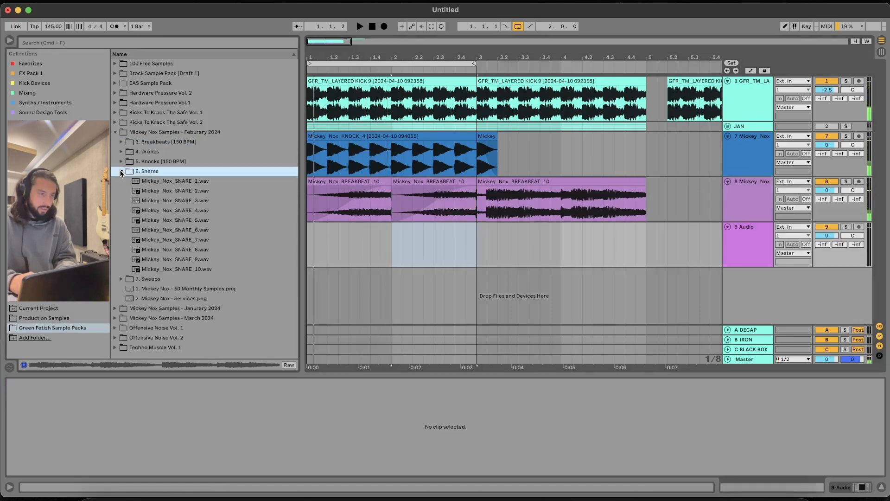
{"action": "left_click", "coordinate": [166, 200]}
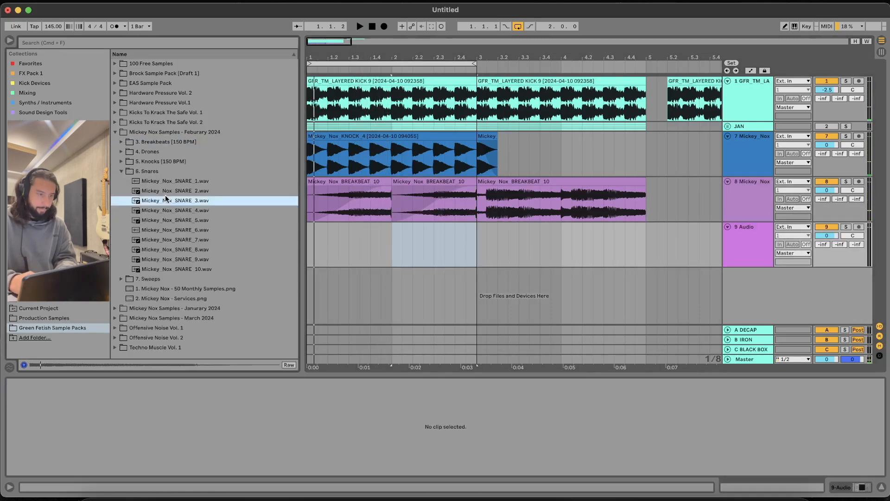
{"action": "left_click", "coordinate": [195, 261]}
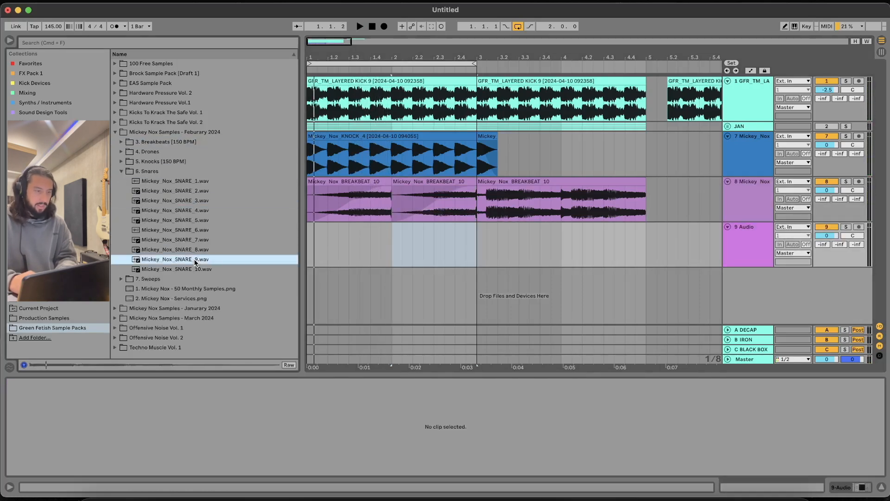
{"action": "left_click", "coordinate": [179, 239]}
{"action": "left_click", "coordinate": [153, 230]}
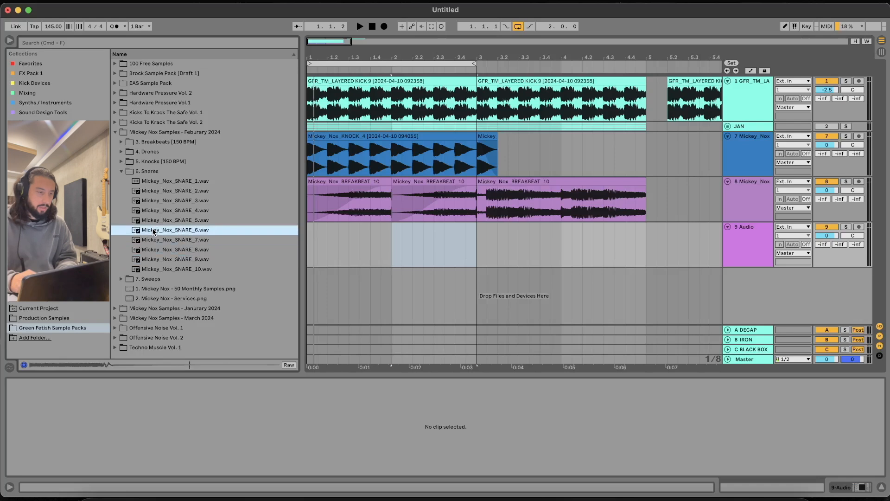
Place Mickey_Nox_SNARE_6.wav on track 9 at 1.1.1, reversed with a fade-out, and set the track volume to -4.0 dB
{"action": "left_click_drag", "start_coordinate": [188, 233], "coordinate": [313, 228]}
{"action": "key", "text": "r"}
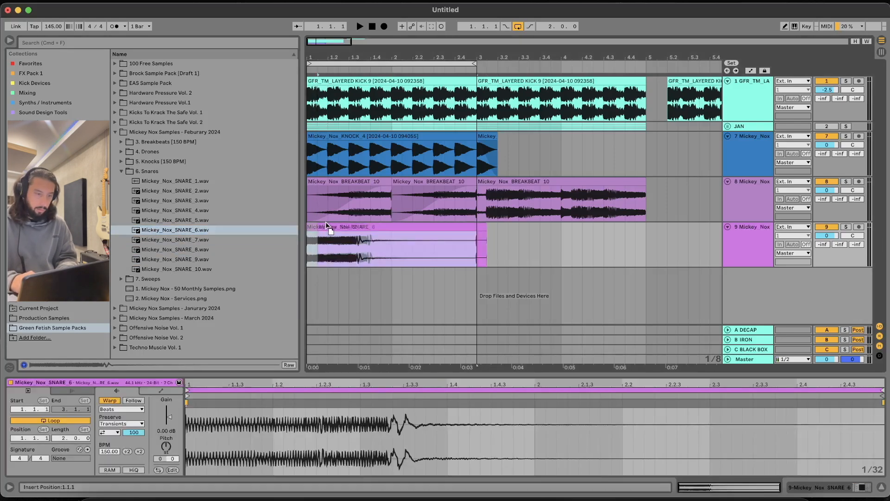
{"action": "key", "text": "space"}
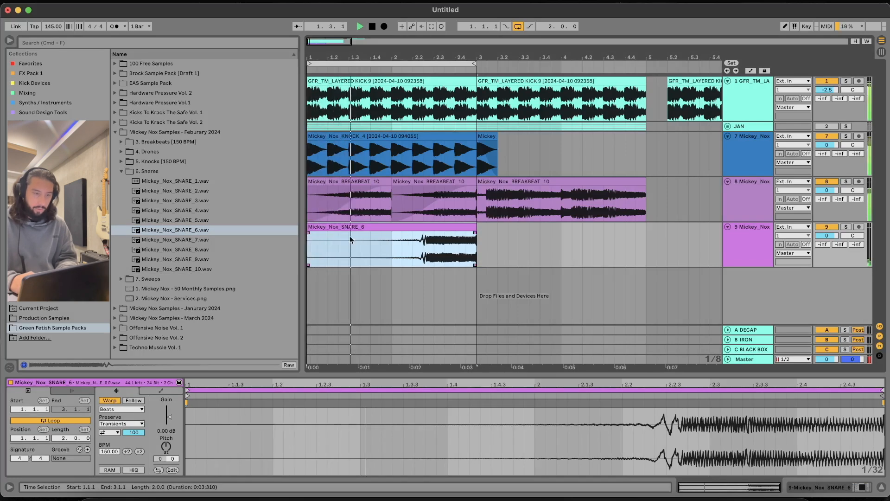
{"action": "left_click", "coordinate": [419, 238]}
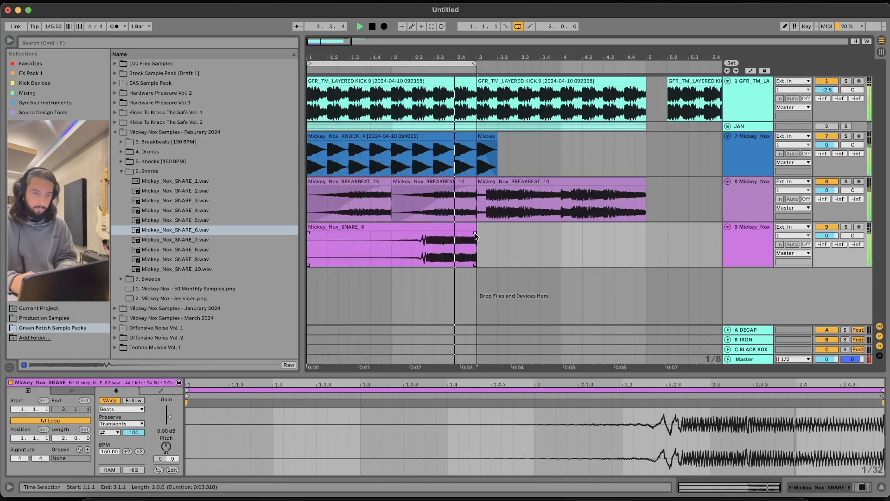
{"action": "left_click_drag", "start_coordinate": [833, 236], "coordinate": [832, 238]}
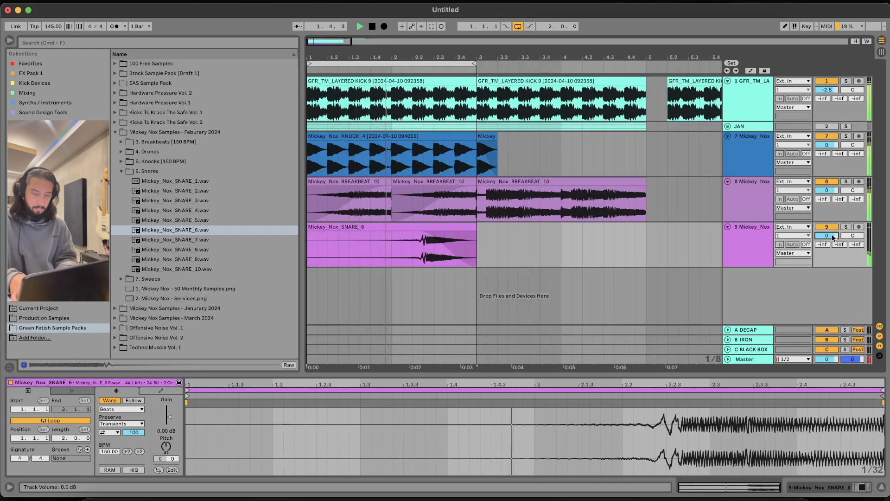
Insert an audio track below track 9 and place Mickey_Nox_SWEEP_7.wav on it at 1.1.1
{"action": "left_click", "coordinate": [746, 236]}
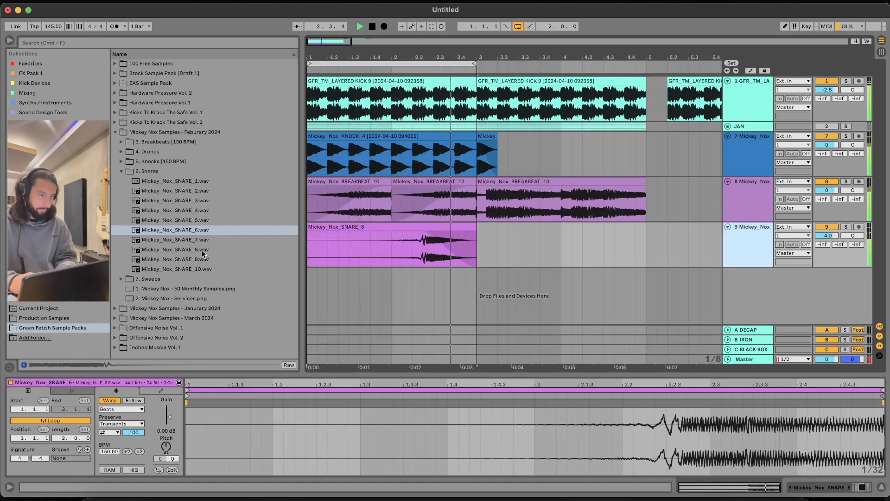
{"action": "key", "text": "super+t"}
{"action": "key", "text": "space"}
{"action": "left_click", "coordinate": [122, 278]}
{"action": "left_click", "coordinate": [191, 249]}
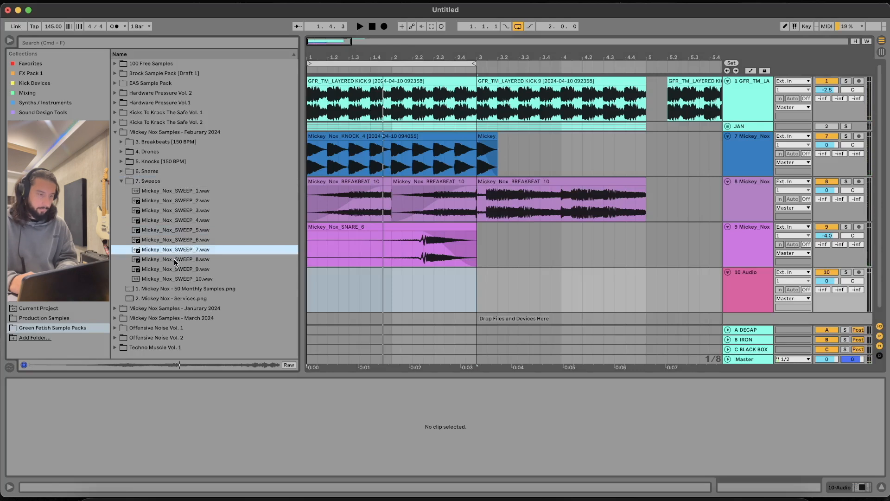
{"action": "left_click_drag", "start_coordinate": [174, 250], "coordinate": [309, 277]}
{"action": "key", "text": "space"}
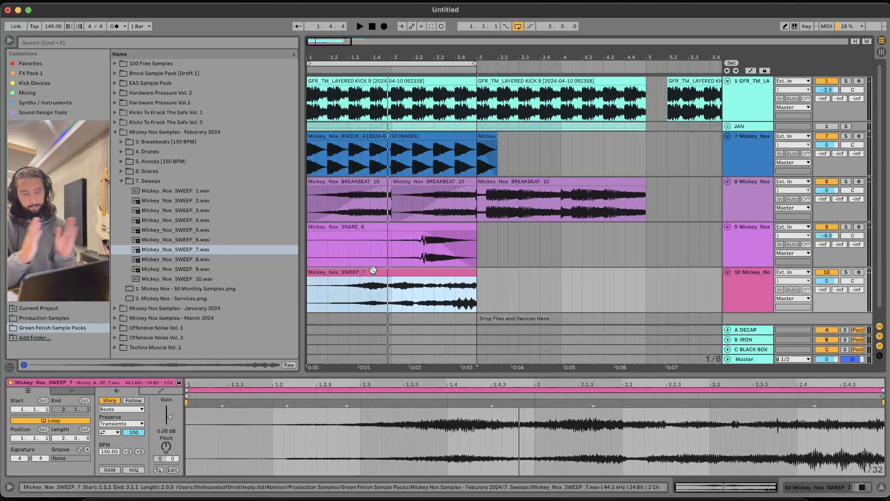
Insert a MIDI track below track 10 and create an empty MIDI clip from 1.1.1 to 3.1.1
{"action": "left_click", "coordinate": [741, 296]}
{"action": "right_click", "coordinate": [745, 270]}
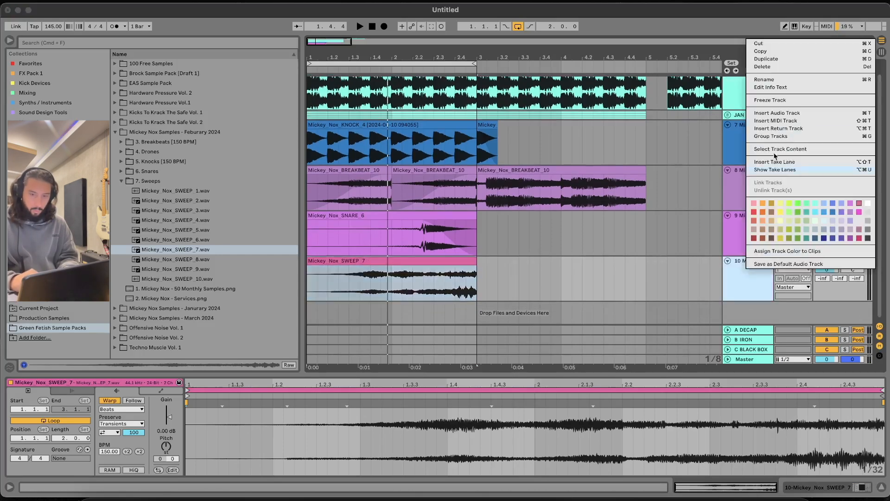
{"action": "left_click", "coordinate": [776, 121]}
{"action": "left_click", "coordinate": [474, 299]}
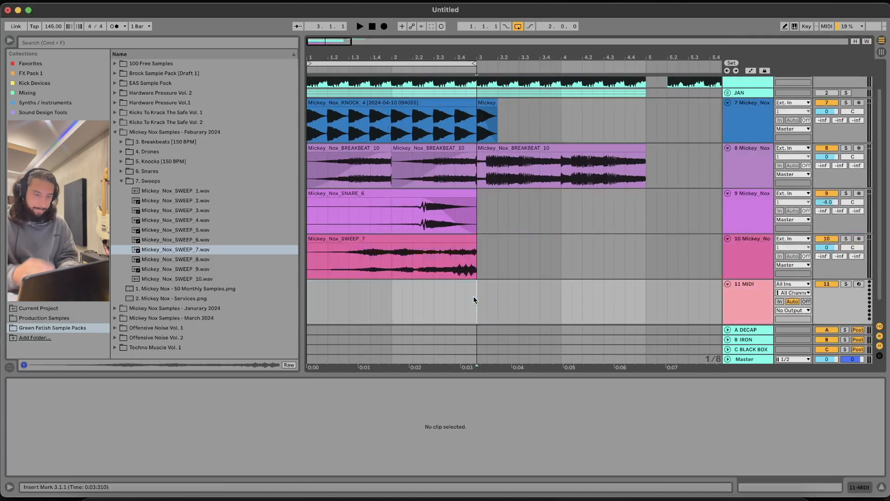
{"action": "left_click_drag", "start_coordinate": [474, 294], "coordinate": [301, 295]}
{"action": "key", "text": "super+shift+m"}
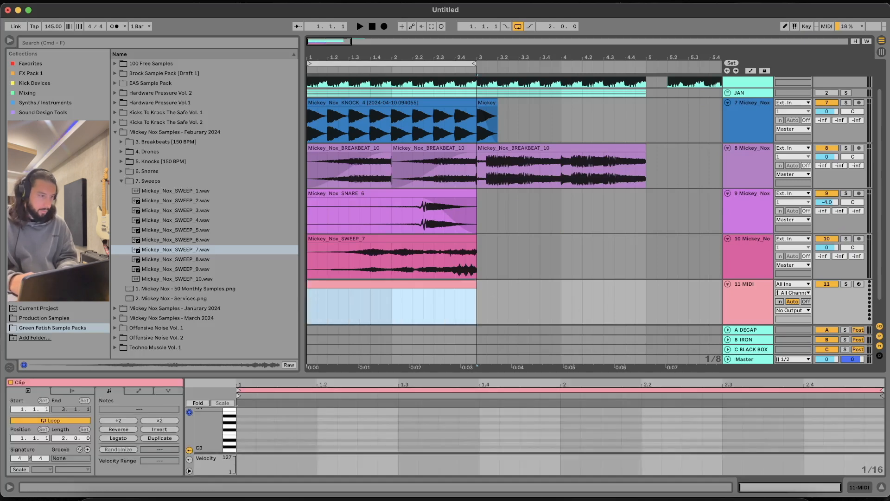
Load Simpler in Slice mode on track 11 with the SWEEP_7 clip as its sample, and solo the track
{"action": "left_click", "coordinate": [37, 176]}
{"action": "left_click", "coordinate": [35, 166]}
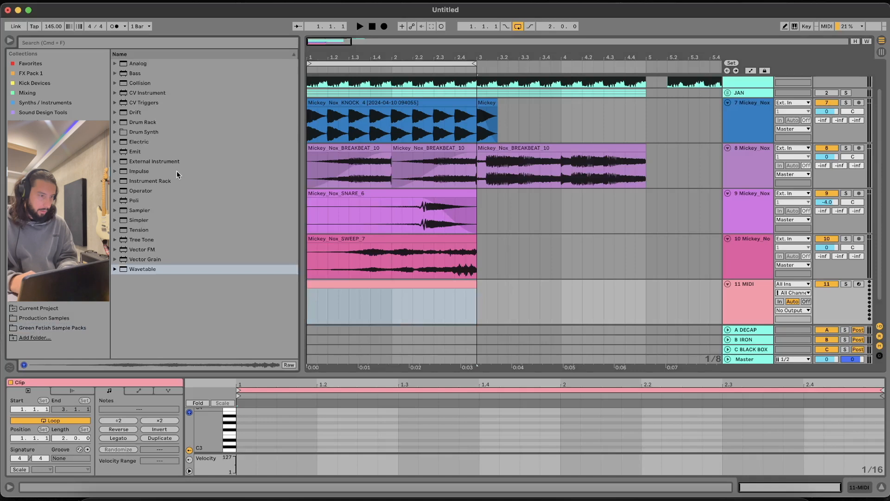
{"action": "left_click_drag", "start_coordinate": [139, 220], "coordinate": [461, 317]}
{"action": "left_click", "coordinate": [26, 445]}
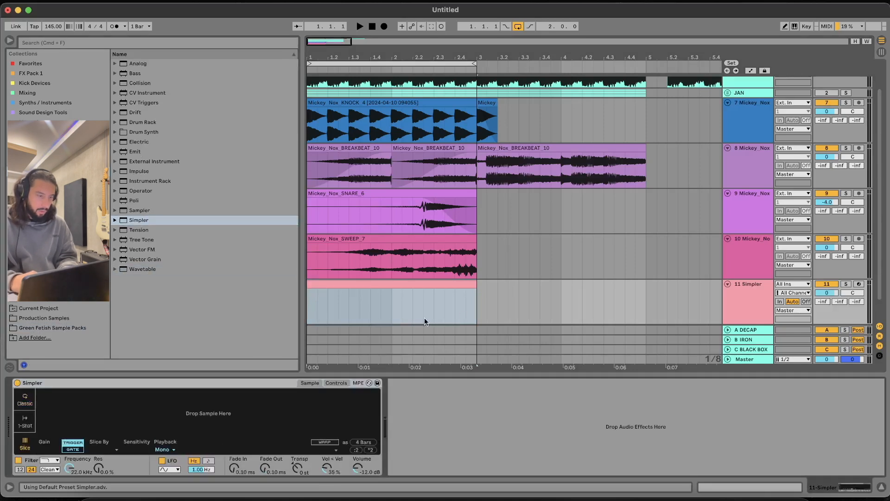
{"action": "left_click_drag", "start_coordinate": [439, 252], "coordinate": [208, 413]}
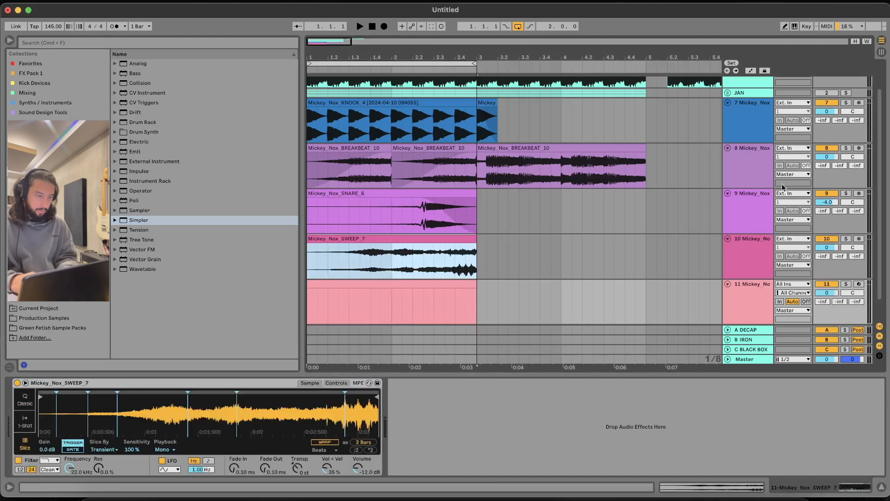
{"action": "left_click", "coordinate": [846, 284]}
{"action": "key", "text": "space"}
{"action": "key", "text": "space"}
Duplicate the SWEEP_7 clip to 3.1.1, reverse the copy, and consolidate both into one looped four-bar clip
{"action": "left_click", "coordinate": [439, 238]}
{"action": "key", "text": "super+d"}
{"action": "left_click_drag", "start_coordinate": [650, 258], "coordinate": [277, 263]}
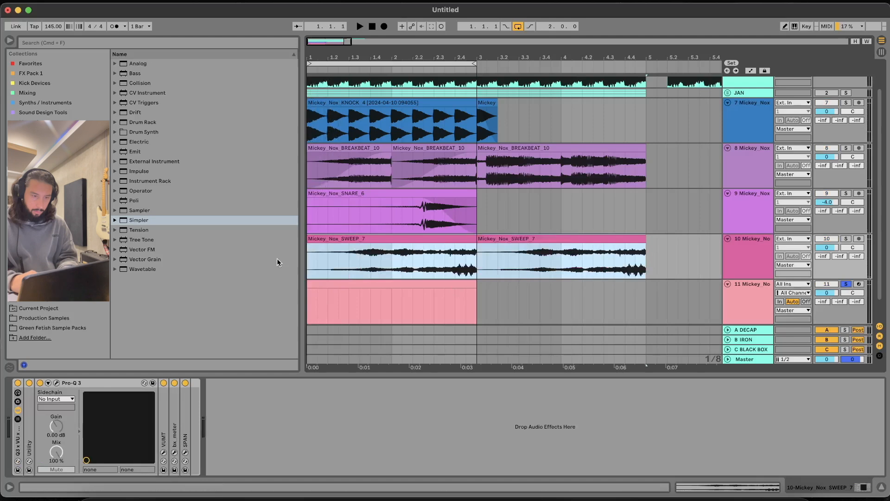
{"action": "key", "text": "r"}
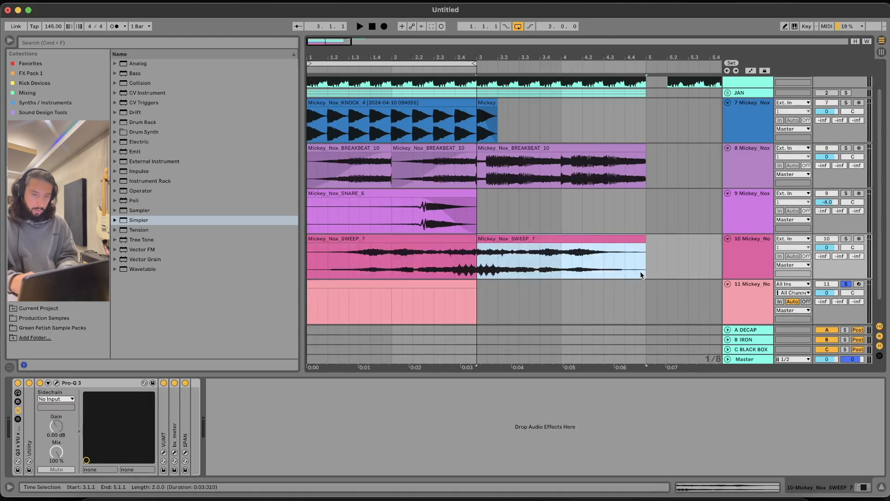
{"action": "key", "text": "super+j"}
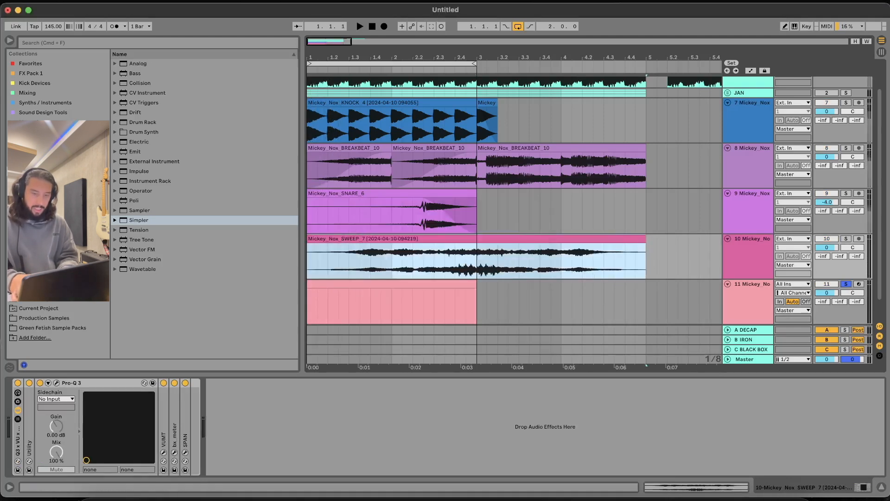
{"action": "key", "text": "super+l"}
Replace the sample in track 11's Simpler with the consolidated four-bar sweep clip
{"action": "left_click", "coordinate": [341, 321]}
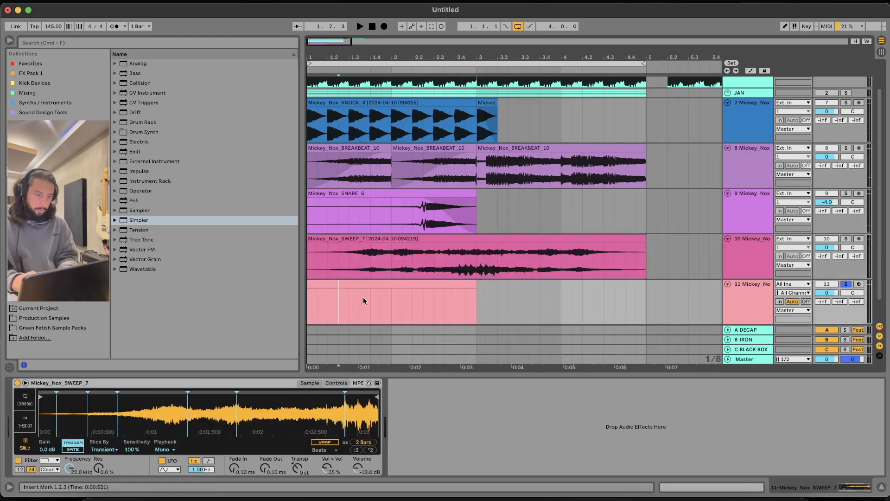
{"action": "left_click_drag", "start_coordinate": [403, 238], "coordinate": [215, 404]}
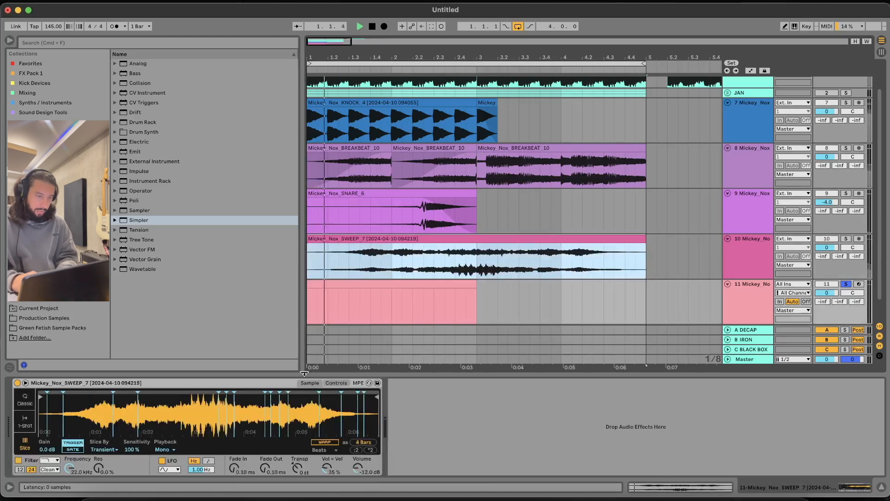
{"action": "left_click", "coordinate": [469, 255]}
{"action": "key", "text": "minus"}
{"action": "key", "text": "minus"}
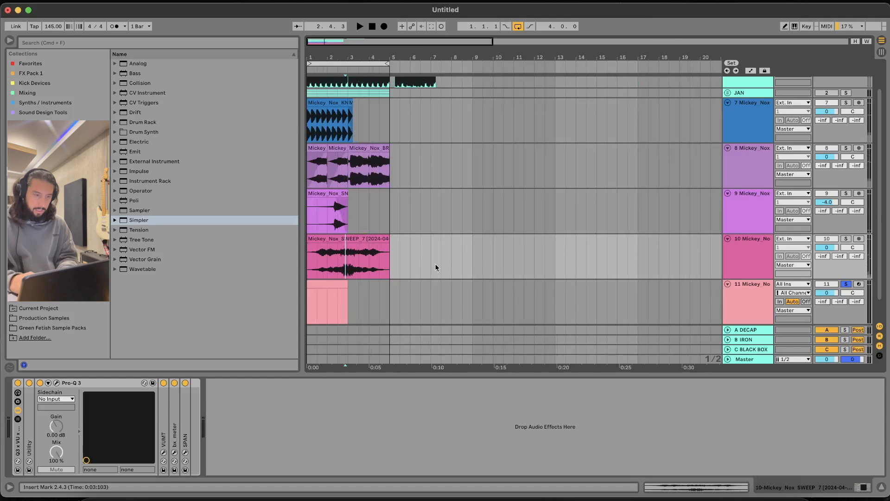
Duplicate the four-bar sweep clip on track 10, consolidate both into an eight-bar clip, and load it into track 11's Simpler
{"action": "key", "text": "super+d"}
{"action": "key", "text": "super+j"}
{"action": "left_click", "coordinate": [337, 283]}
{"action": "left_click_drag", "start_coordinate": [337, 265], "coordinate": [268, 411]}
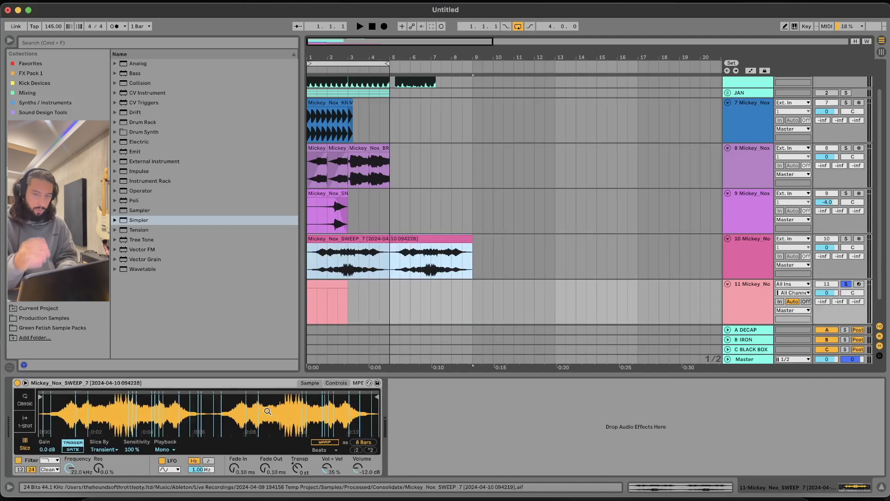
Set the arrangement loop to the empty MIDI clip on track 11, from 1.1.1 to 3.1.1, and play it
{"action": "left_click", "coordinate": [330, 284]}
{"action": "key", "text": "super+l"}
{"action": "key", "text": "space"}
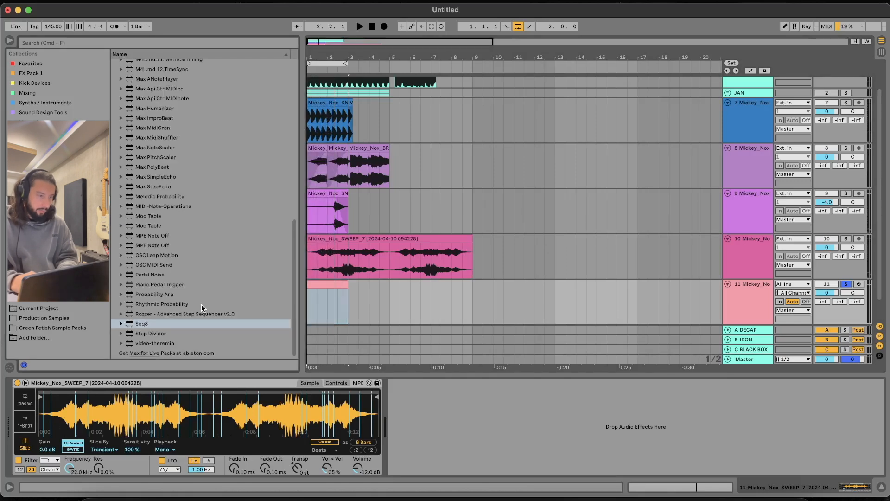
Place the Seq8 device before Simpler on track 11, start its sequencer, and randomize its pitches several times
{"action": "left_click_drag", "start_coordinate": [176, 323], "coordinate": [17, 445]}
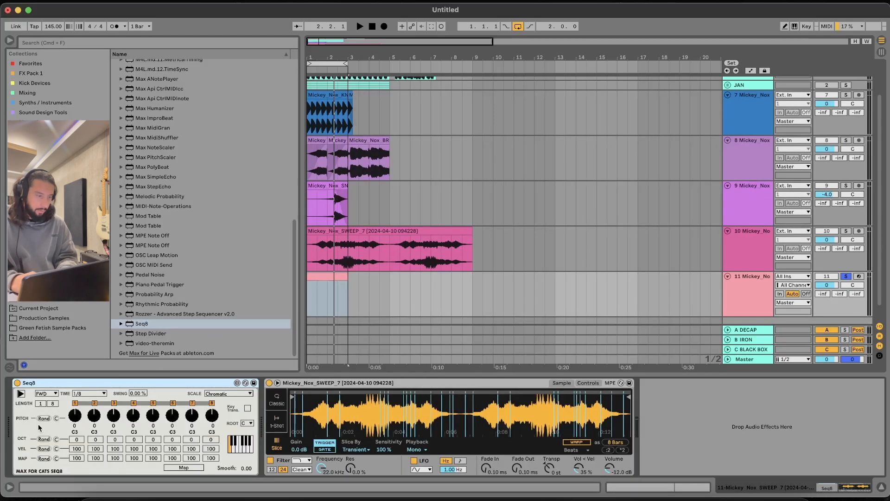
{"action": "left_click", "coordinate": [20, 394]}
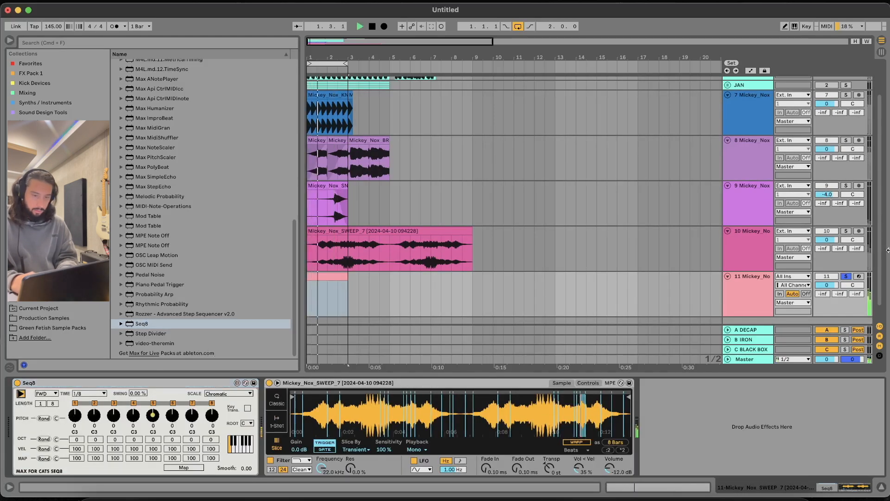
{"action": "left_click", "coordinate": [44, 418]}
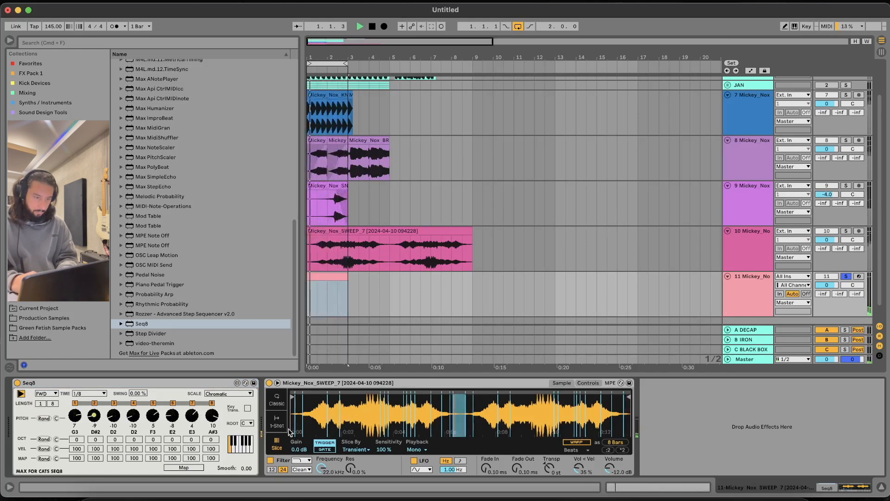
{"action": "left_click", "coordinate": [43, 418]}
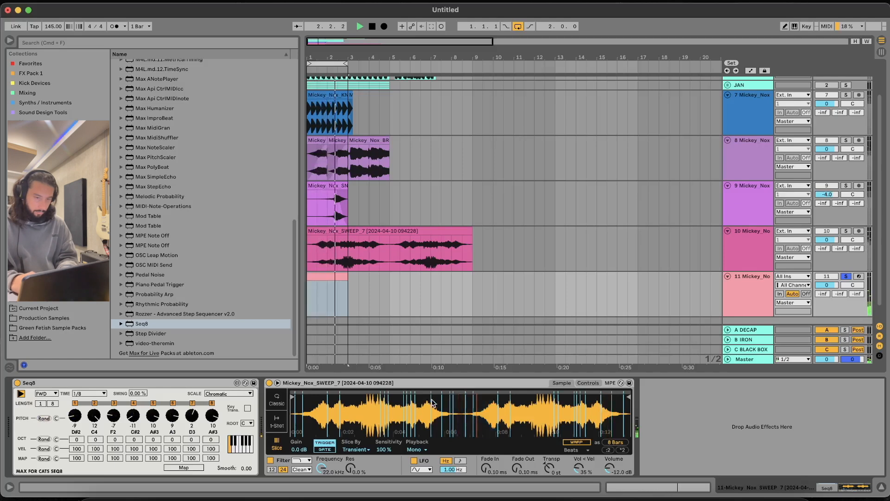
{"action": "left_click", "coordinate": [48, 418]}
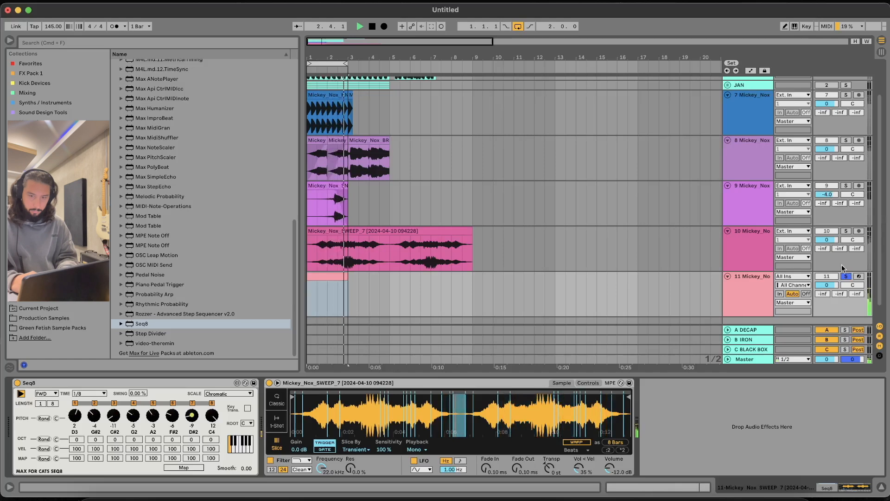
Unsolo track 11 and deactivate tracks 7 and 8
{"action": "left_click", "coordinate": [846, 276]}
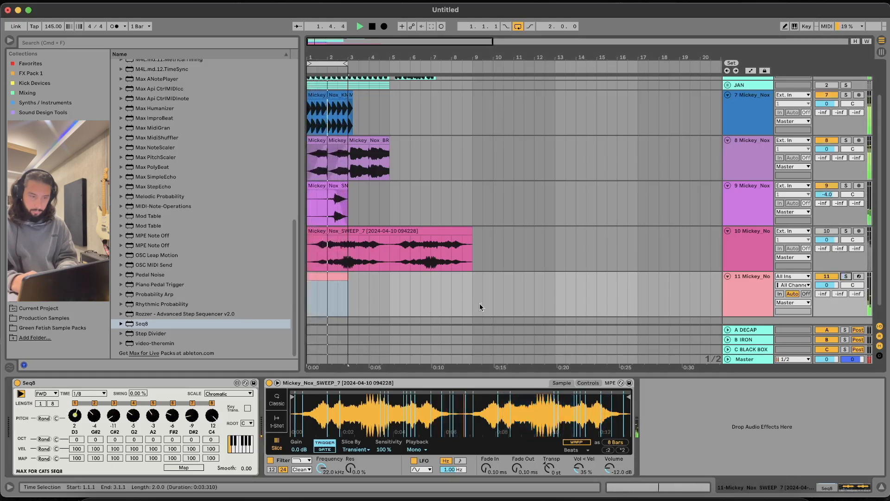
{"action": "left_click", "coordinate": [827, 140]}
{"action": "left_click", "coordinate": [827, 94]}
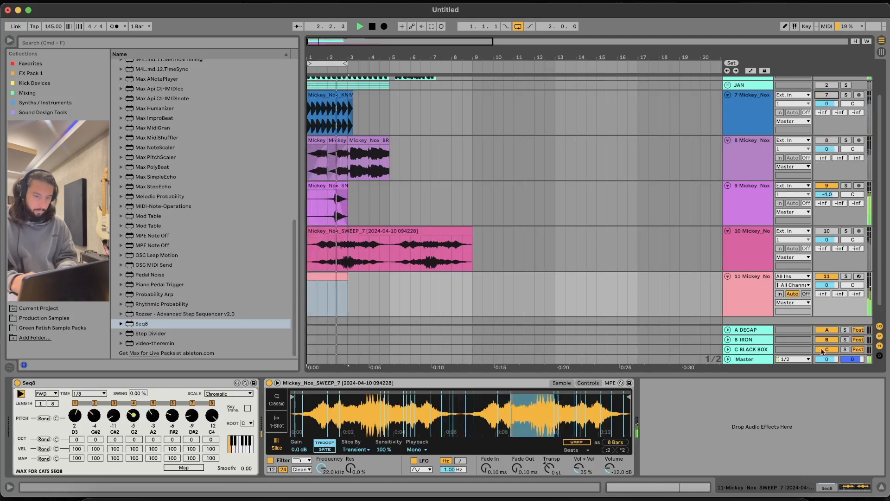
Set Simpler's volume to -8.00 dB and its filter circuit to MS2 with 6.10 dB of drive, and play the loop
{"action": "mouse_move", "coordinate": [610, 468]}
{"action": "left_mouse_down"}
{"action": "mouse_move", "coordinate": [610, 449]}
{"action": "mouse_move", "coordinate": [610, 462]}
{"action": "left_mouse_up"}
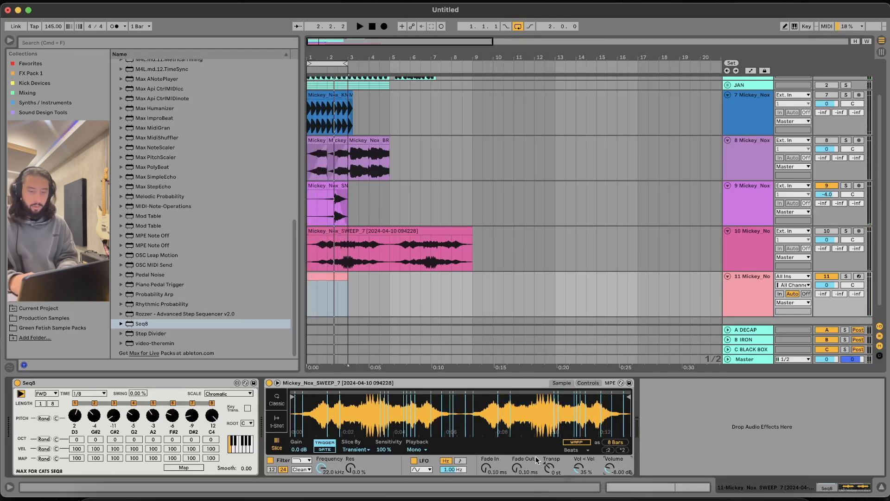
{"action": "left_click", "coordinate": [299, 464]}
{"action": "left_click", "coordinate": [299, 471]}
{"action": "left_click", "coordinate": [303, 470]}
{"action": "left_click", "coordinate": [307, 446]}
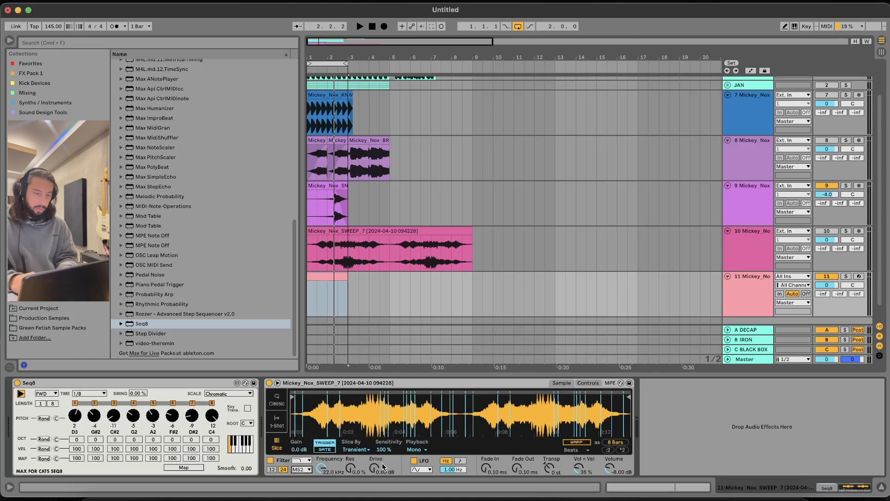
{"action": "left_click_drag", "start_coordinate": [374, 468], "coordinate": [375, 456]}
{"action": "key", "text": "space"}
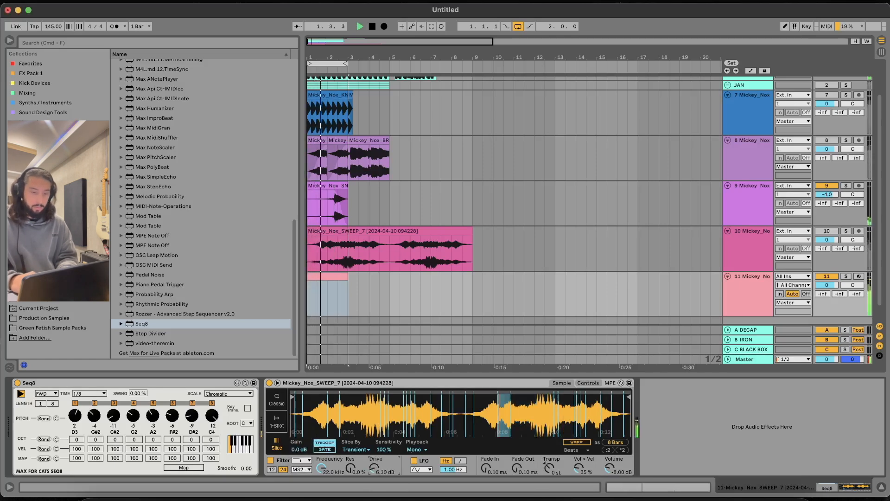
Randomize the Seq8 pitches once more and audition the new sliced sweep pattern
{"action": "key", "text": "space"}
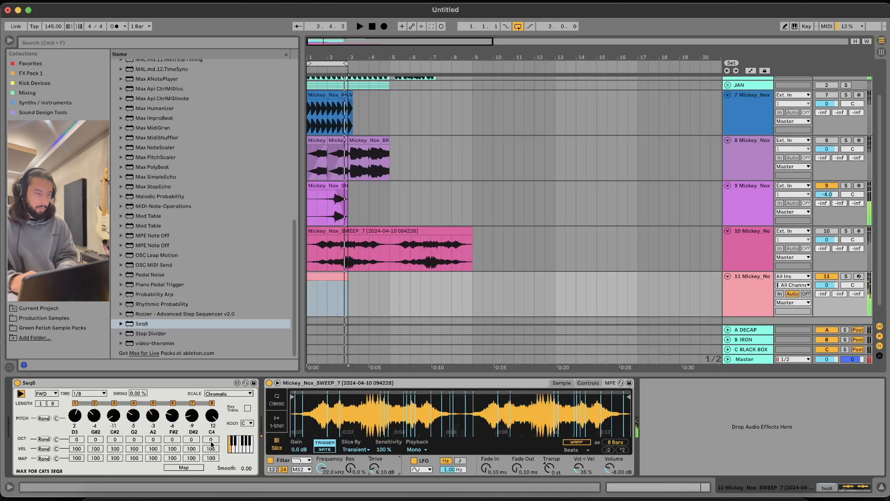
{"action": "left_click", "coordinate": [44, 418]}
{"action": "key", "text": "space"}
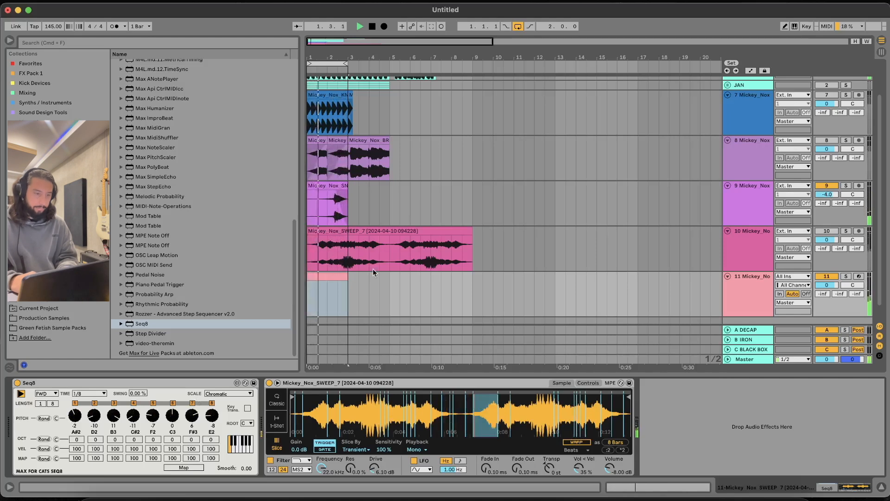
Stop playback and delete track 11 with its Seq8 and Simpler devices
{"action": "key", "text": "space"}
{"action": "left_click", "coordinate": [738, 283]}
{"action": "key", "text": "Delete"}
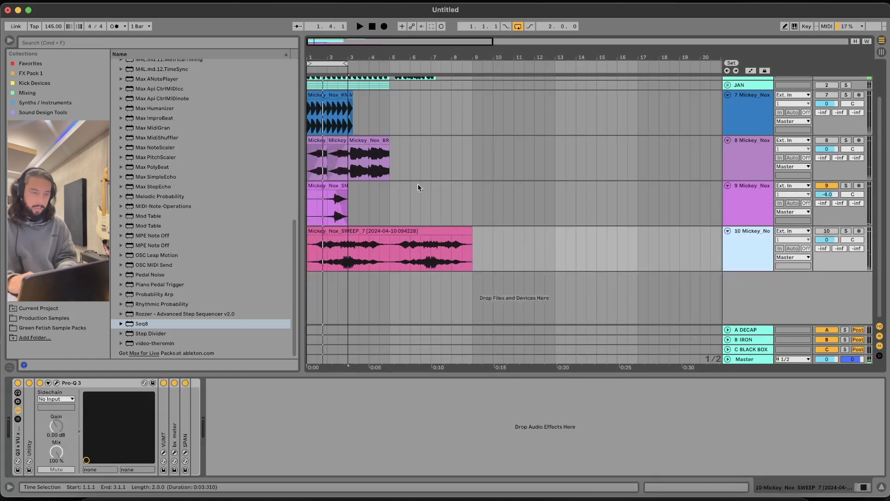
Cut away the rest of the sweep clip on track 10 so that it ends at 3.1.1
{"action": "left_click_drag", "start_coordinate": [338, 259], "coordinate": [564, 254]}
{"action": "key", "text": "Delete"}
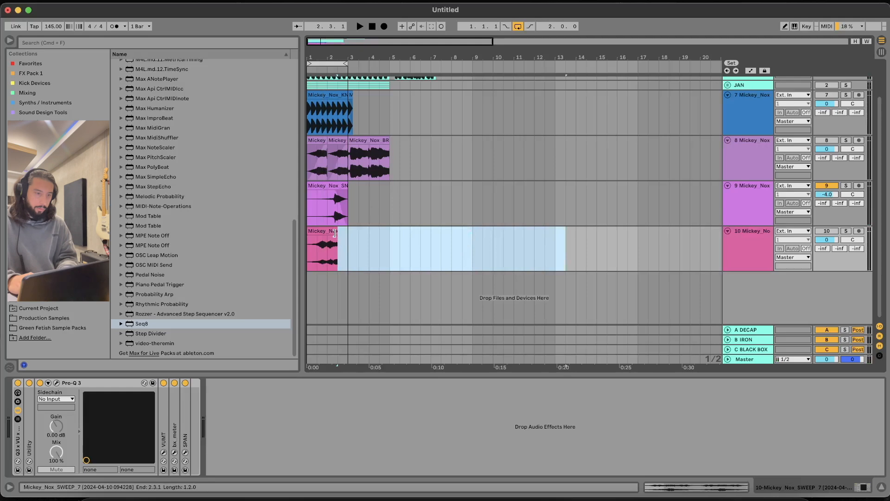
{"action": "left_click_drag", "start_coordinate": [337, 233], "coordinate": [345, 232]}
Preview drones from the February 2024 pack and place Mickey_Nox_DRONE_8.wav on track 9 at 1.1.1, replacing the snare clip
{"action": "left_click", "coordinate": [67, 319]}
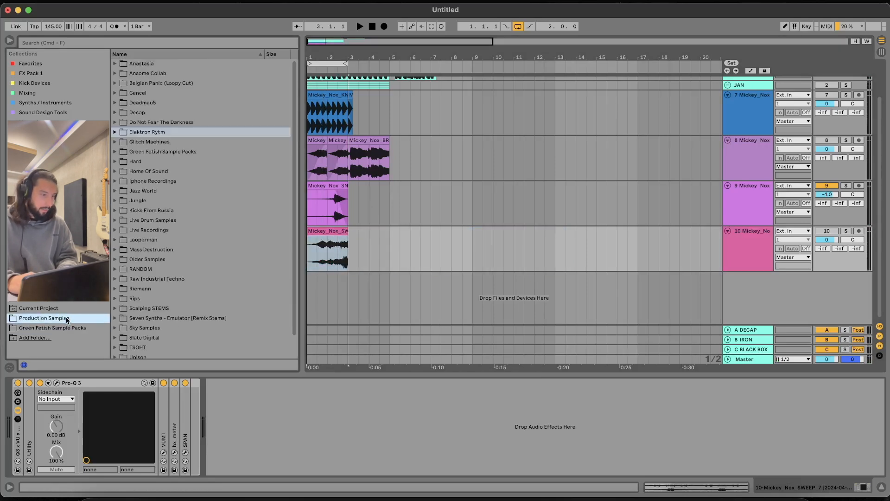
{"action": "left_click", "coordinate": [79, 329]}
{"action": "left_click", "coordinate": [154, 230]}
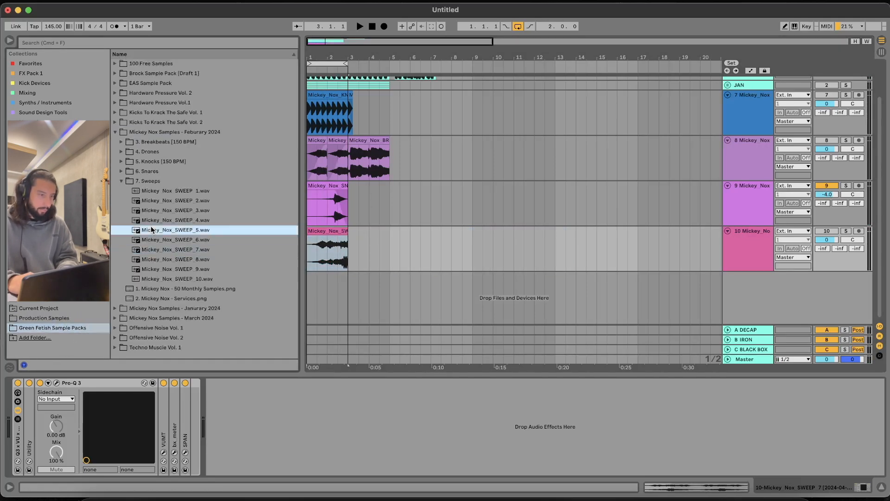
{"action": "left_click", "coordinate": [121, 181]}
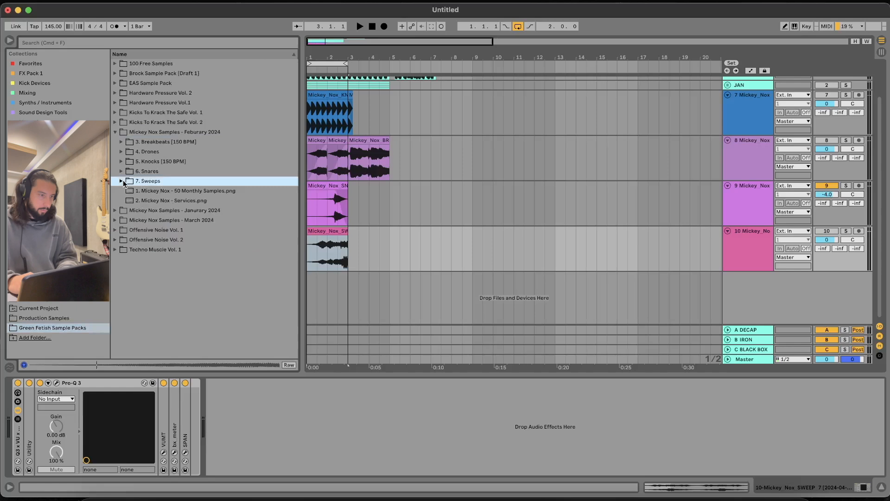
{"action": "left_click", "coordinate": [121, 152]}
{"action": "left_click", "coordinate": [176, 191]}
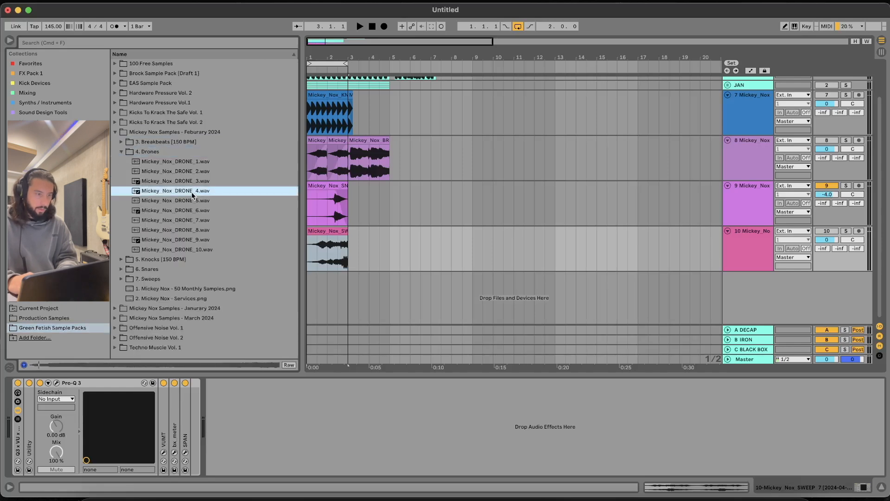
{"action": "left_click", "coordinate": [185, 231]}
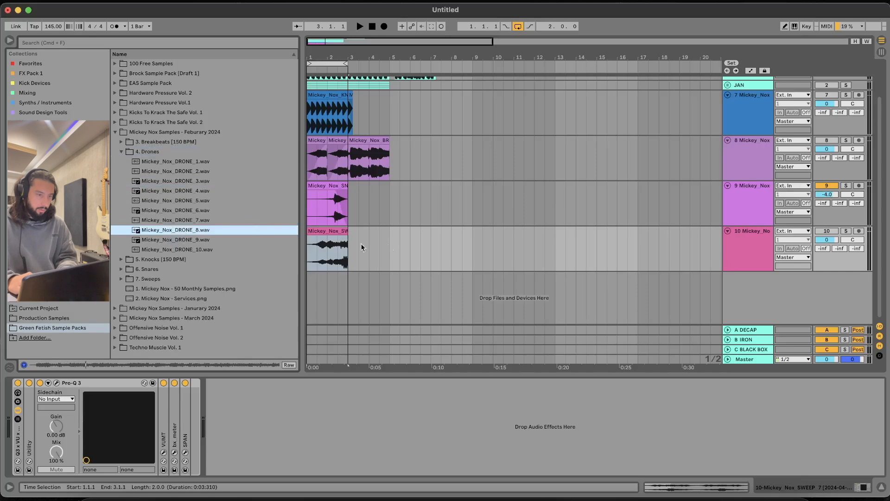
{"action": "left_click_drag", "start_coordinate": [162, 232], "coordinate": [311, 211]}
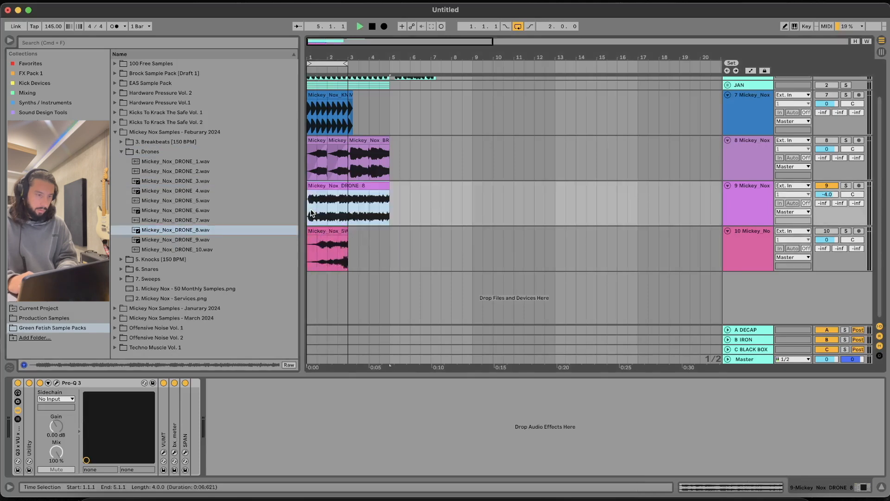
Play the loop and lower track 9's volume to about -8 dB
{"action": "key", "text": "space"}
{"action": "left_click", "coordinate": [827, 194]}
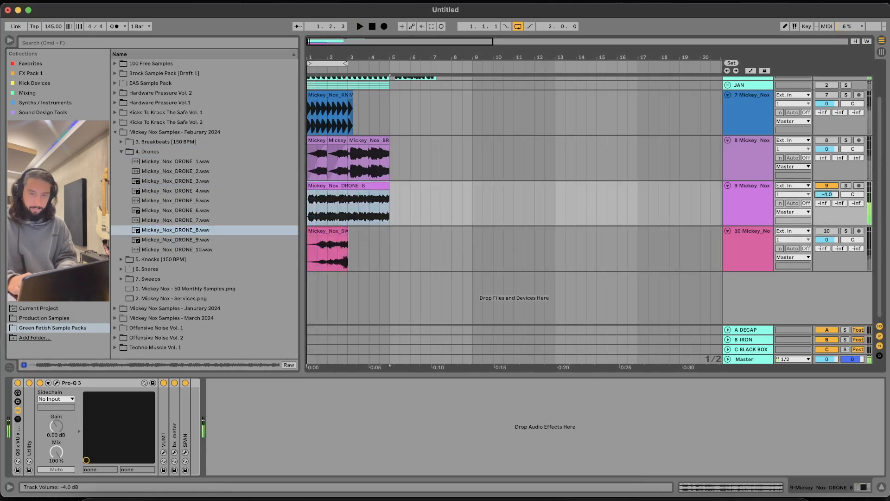
{"action": "left_click", "coordinate": [369, 207]}
Add Auto Pan to track 9 and set its Amount to 38.9%
{"action": "left_click", "coordinate": [35, 181]}
{"action": "scroll", "coordinate": [179, 149], "scroll_direction": "up", "scroll_amount": 7}
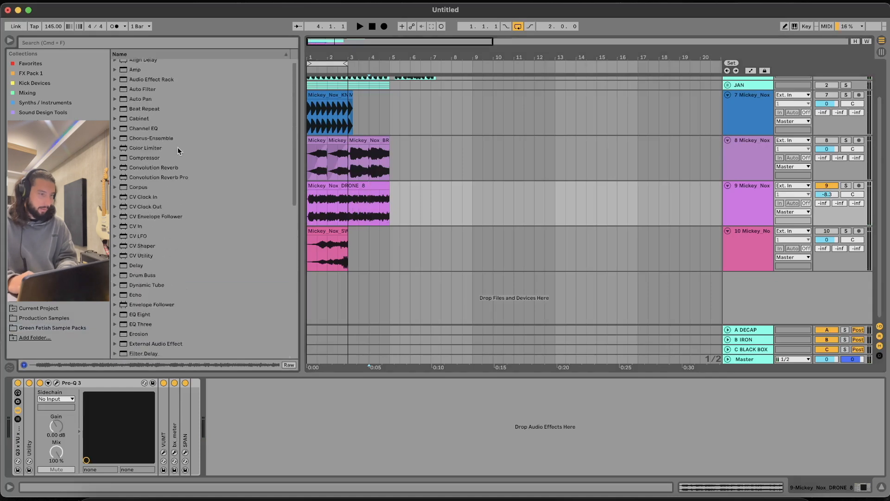
{"action": "double_click", "coordinate": [134, 104]}
{"action": "key", "text": "space"}
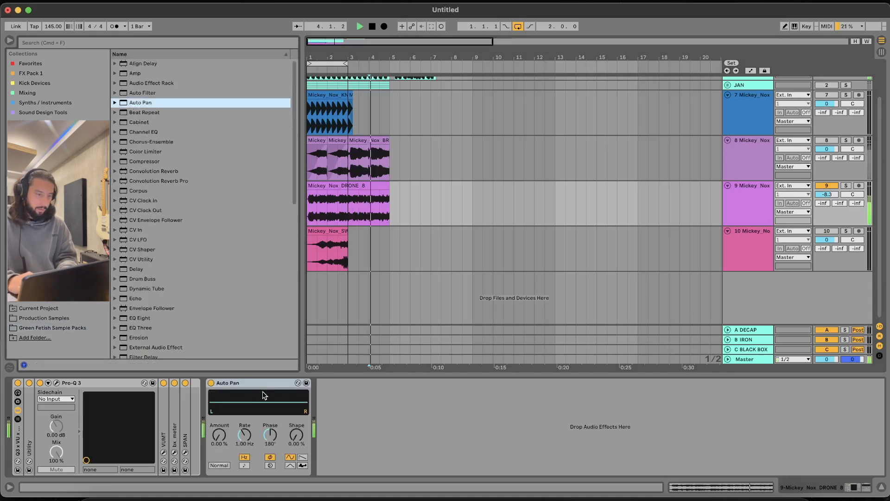
{"action": "left_click_drag", "start_coordinate": [219, 435], "coordinate": [219, 413]}
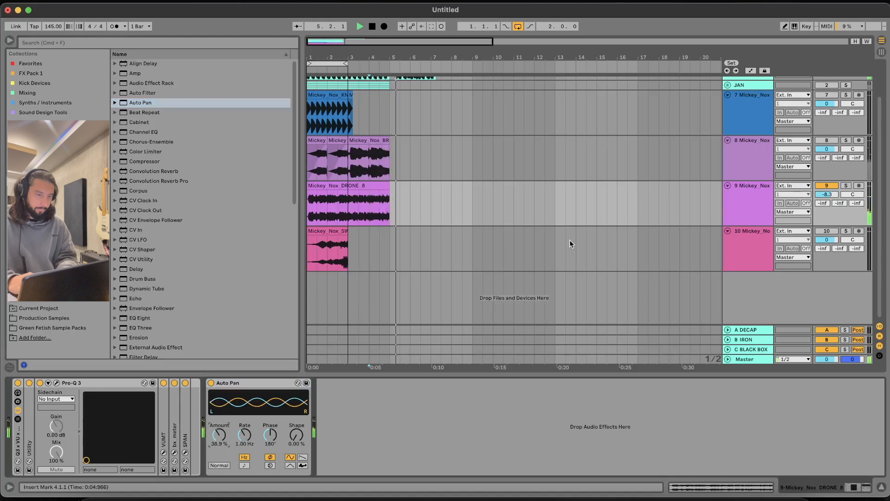
Move the DRONE_8 clip on track 9 one bar earlier so that it ends at 4.1.1
{"action": "left_click", "coordinate": [348, 187]}
{"action": "key", "text": "space"}
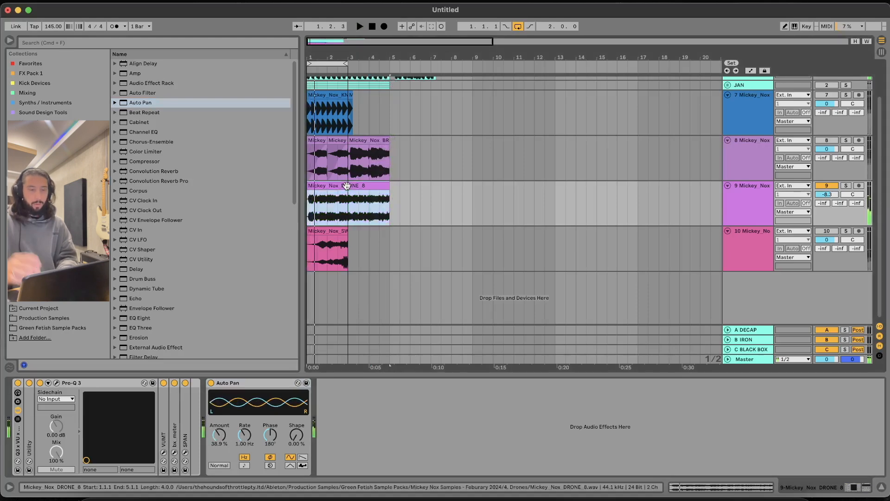
{"action": "left_click", "coordinate": [335, 213]}
{"action": "left_click_drag", "start_coordinate": [344, 185], "coordinate": [323, 184]}
{"action": "key", "text": "space"}
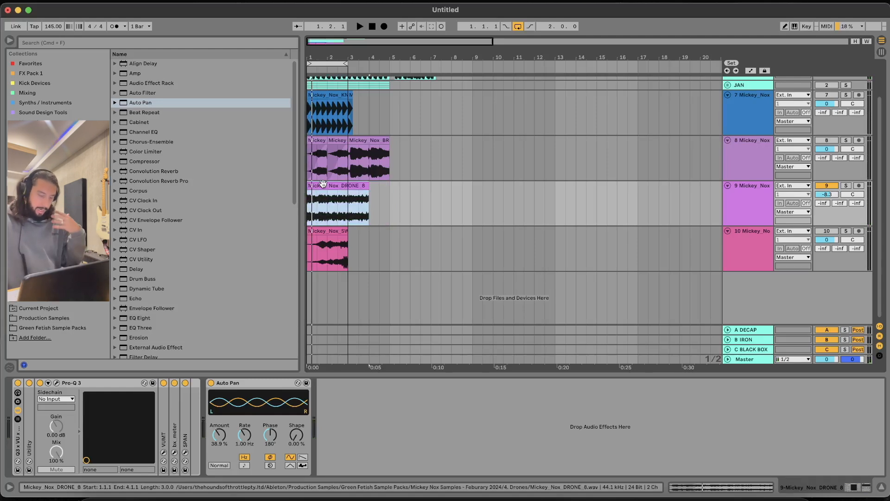
Set track 9's volume to -11.0 dB and activate track 10 at -13.0 dB while the loop plays
{"action": "key", "text": "space"}
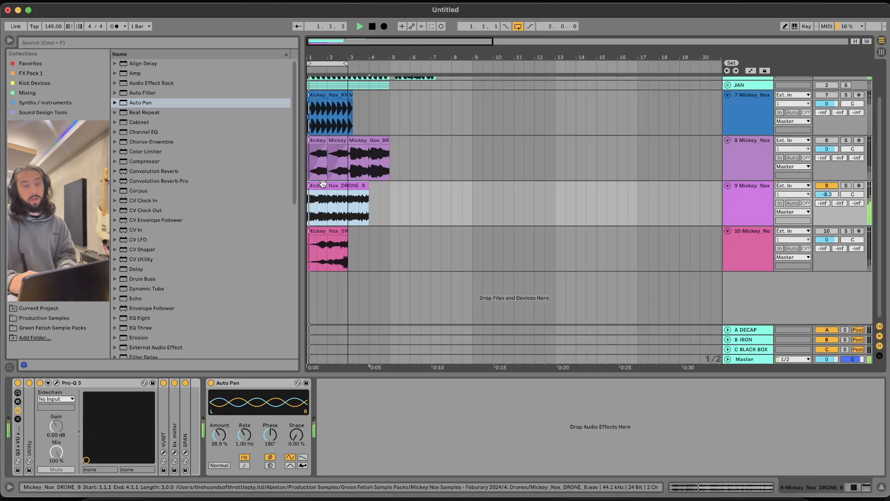
{"action": "left_click_drag", "start_coordinate": [826, 190], "coordinate": [827, 195]}
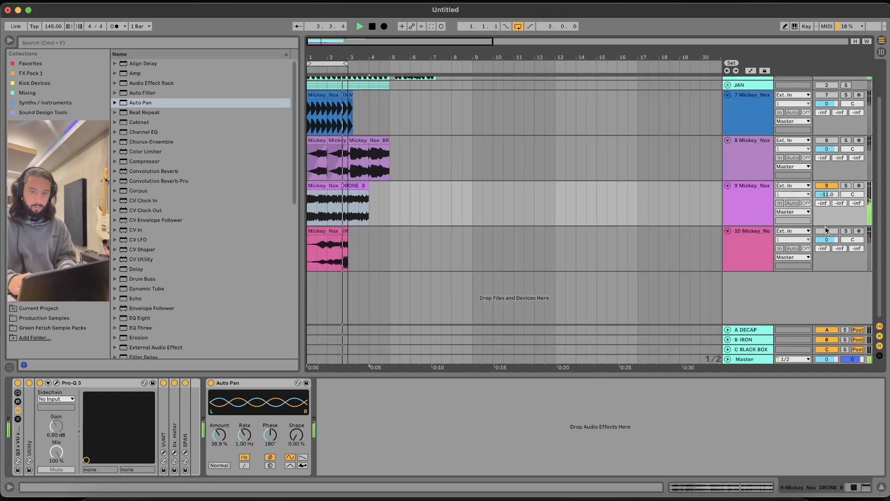
{"action": "left_click_drag", "start_coordinate": [827, 237], "coordinate": [826, 239]}
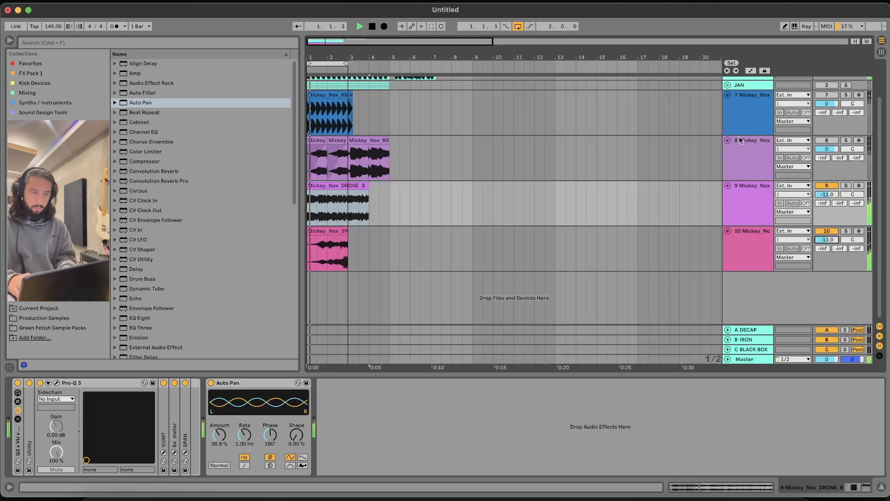
Fold track 8 and reactivate the knock on track 7 at a lower volume
{"action": "left_click", "coordinate": [728, 141]}
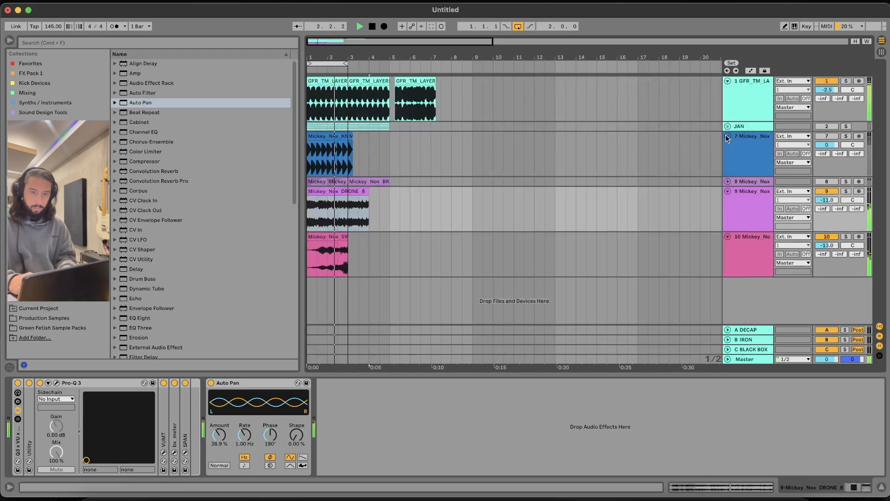
{"action": "left_click", "coordinate": [728, 136]}
{"action": "left_click", "coordinate": [729, 137]}
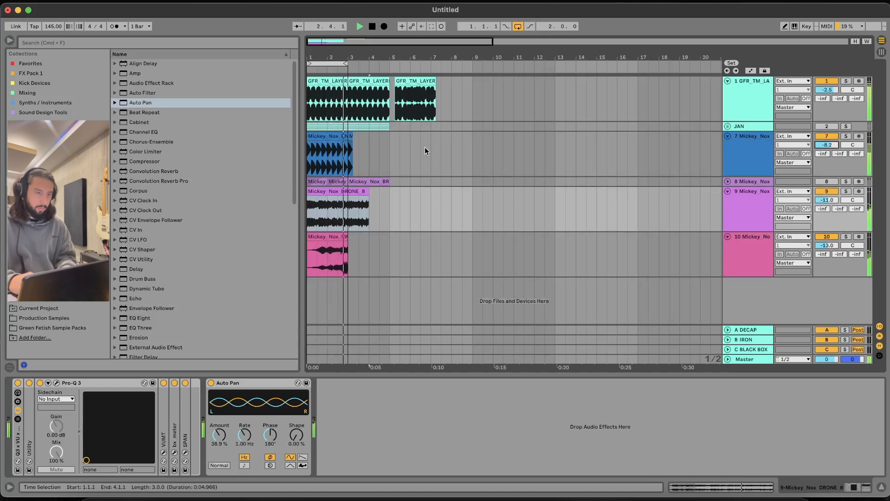
Move the separate layered kick clip on track 1 to 1.1.1 and set track 7's volume to about -8 dB
{"action": "left_click_drag", "start_coordinate": [416, 93], "coordinate": [326, 83]}
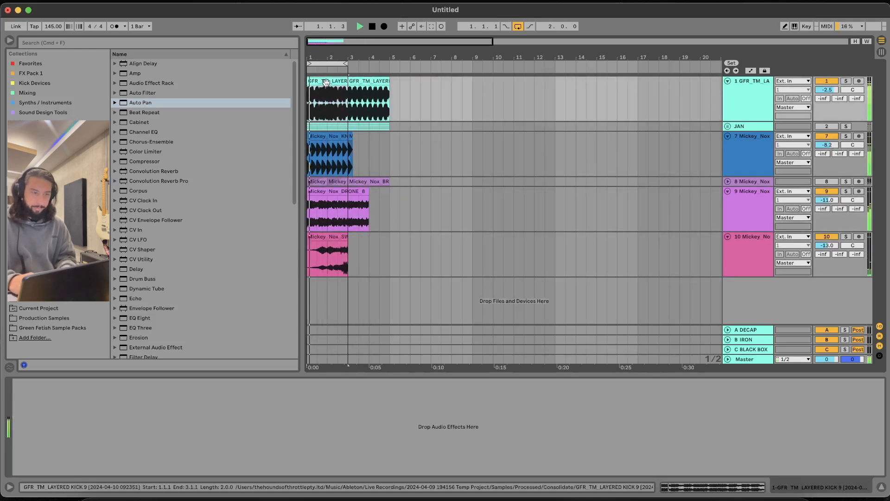
{"action": "left_click_drag", "start_coordinate": [825, 140], "coordinate": [831, 146]}
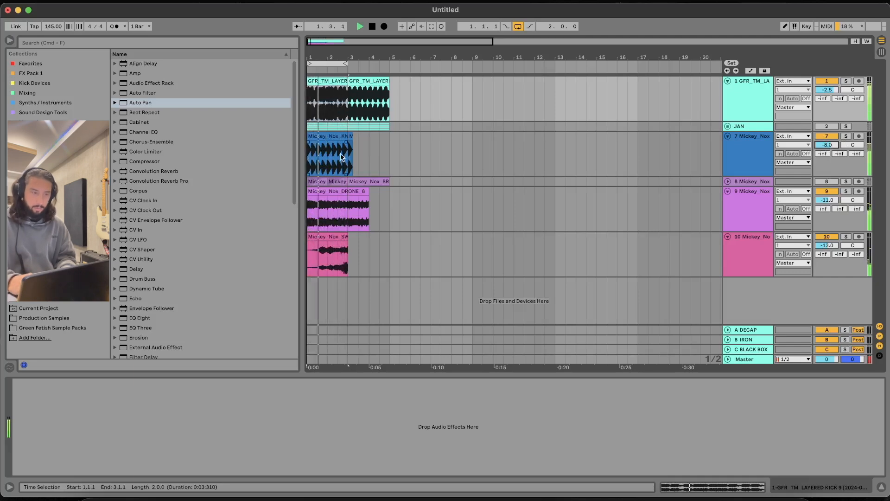
Split the knock clip on track 7 into short hits, deleting the piece just before 1.3.1 and everything from 1.4.1 onward
{"action": "left_click", "coordinate": [322, 157]}
{"action": "scroll", "coordinate": [323, 156], "scroll_direction": "up", "scroll_amount": 10}
{"action": "left_click", "coordinate": [329, 156]}
{"action": "key", "text": "super+e"}
{"action": "left_click_drag", "start_coordinate": [339, 137], "coordinate": [604, 156]}
{"action": "left_click", "coordinate": [341, 157]}
{"action": "key", "text": "super+e"}
{"action": "left_click", "coordinate": [360, 129]}
{"action": "key", "text": "space"}
{"action": "key", "text": "Delete"}
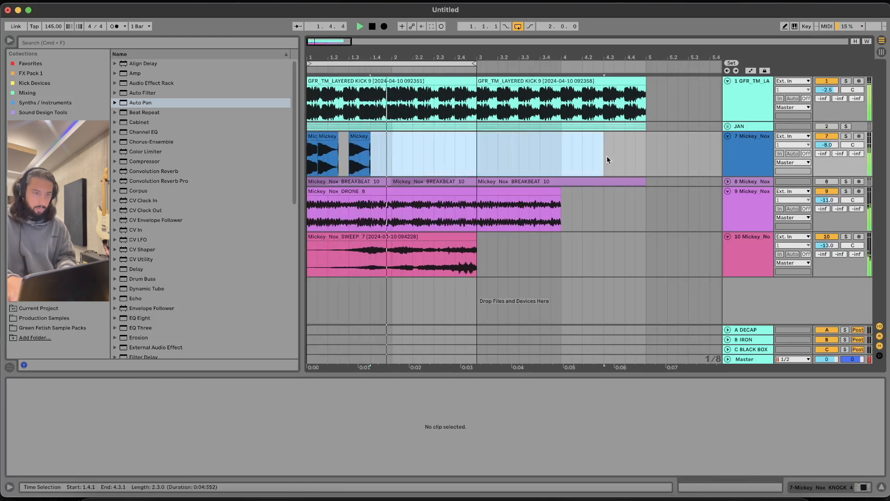
Set track 7's volume to -10.0 dB and select its knock clips across the two-bar loop
{"action": "left_click_drag", "start_coordinate": [828, 143], "coordinate": [828, 144]}
{"action": "type", "text": "-10"}
{"action": "key", "text": "Return"}
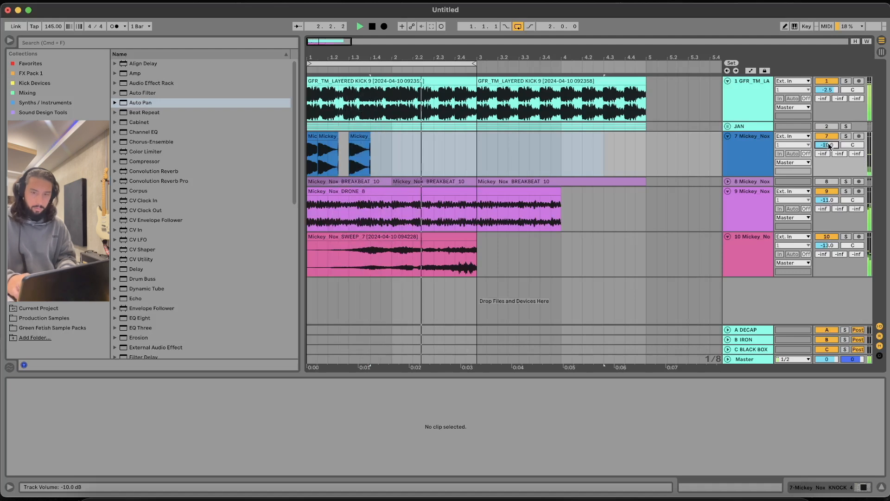
{"action": "left_click_drag", "start_coordinate": [477, 149], "coordinate": [156, 151]}
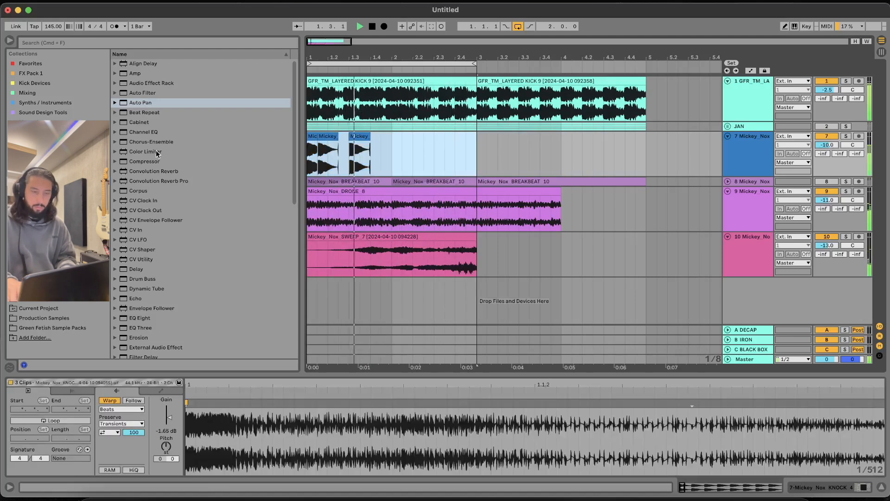
Delete the knock track and stop playback
{"action": "left_click", "coordinate": [748, 146]}
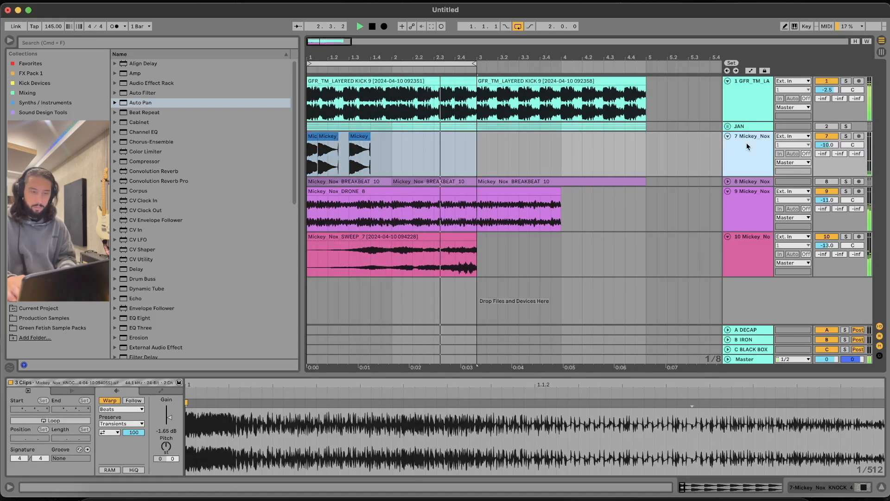
{"action": "key", "text": "Delete"}
{"action": "key", "text": "space"}
Solo the drone on track 8 and transpose the DRONE_8 clip to -17 semitones while the loop plays
{"action": "left_click", "coordinate": [441, 175]}
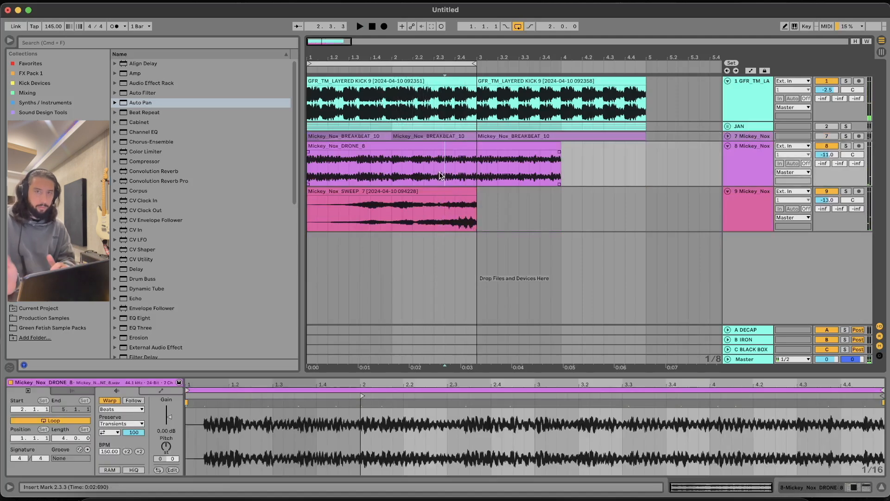
{"action": "left_click", "coordinate": [425, 146]}
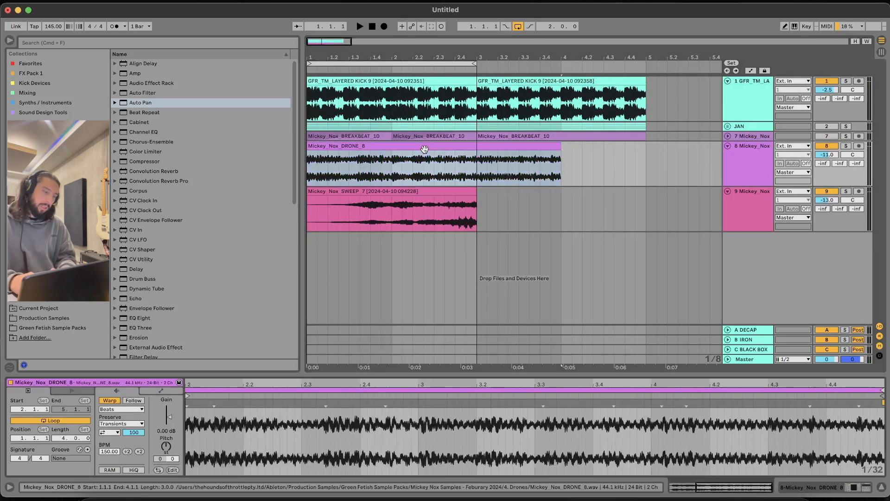
{"action": "key", "text": "space"}
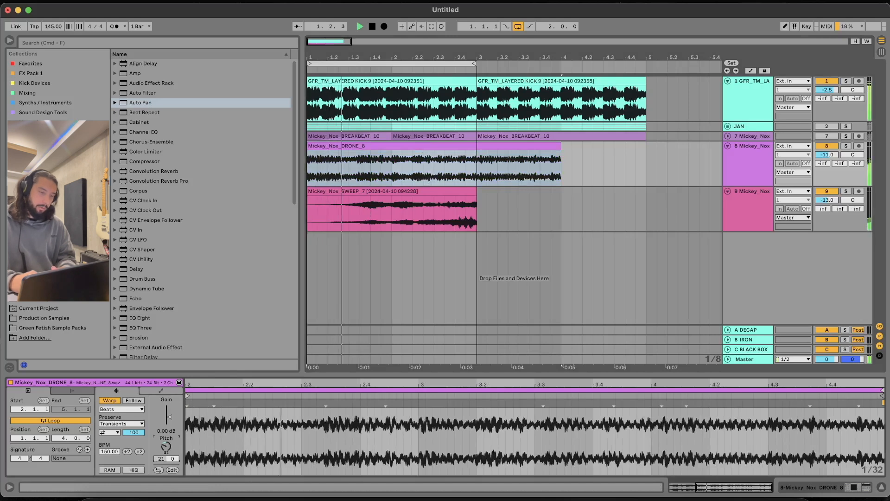
{"action": "left_click", "coordinate": [846, 145]}
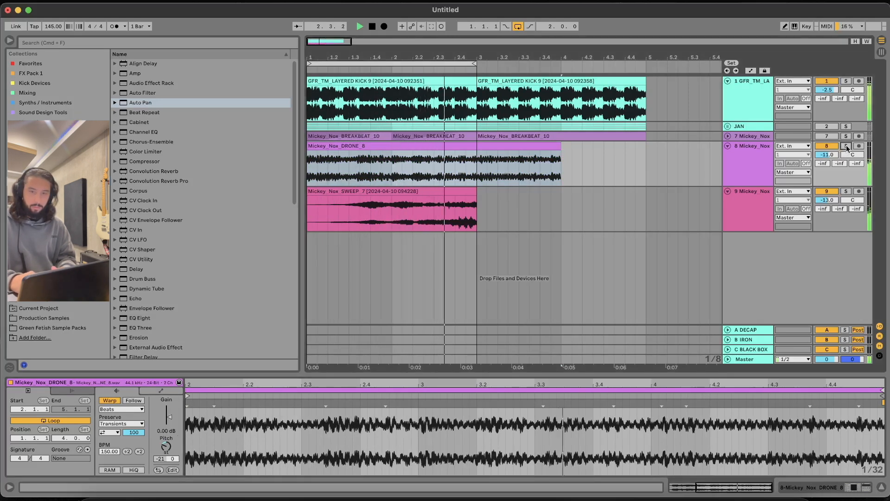
{"action": "mouse_move", "coordinate": [165, 456]}
{"action": "left_mouse_down"}
{"action": "mouse_move", "coordinate": [165, 468]}
{"action": "mouse_move", "coordinate": [164, 434]}
{"action": "mouse_move", "coordinate": [165, 468]}
{"action": "left_mouse_up"}
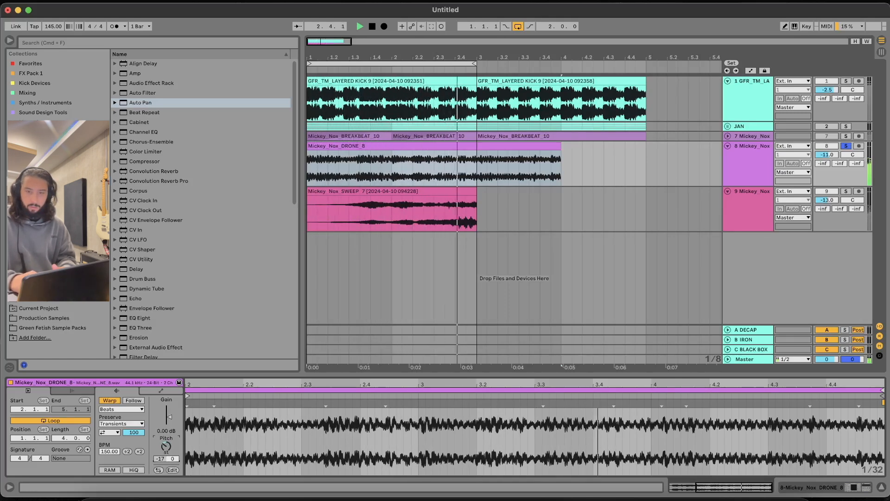
Take the drone on track 8 out of solo, set its volume to -8.3 dB, and stop playback
{"action": "left_click", "coordinate": [846, 146]}
{"action": "left_click_drag", "start_coordinate": [825, 156], "coordinate": [824, 151]}
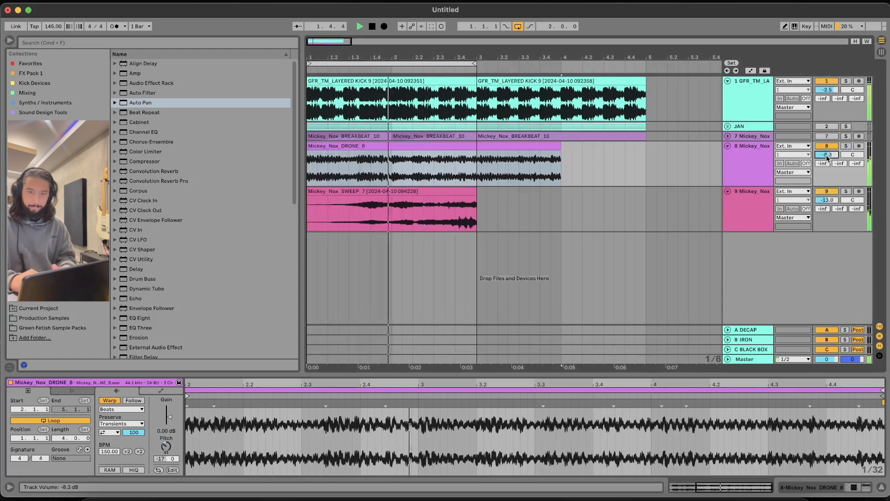
{"action": "key", "text": "space"}
Transpose the SWEEP_7 clip on track 9 up 9 semitones and audition it with the drone and kick
{"action": "left_click", "coordinate": [467, 192]}
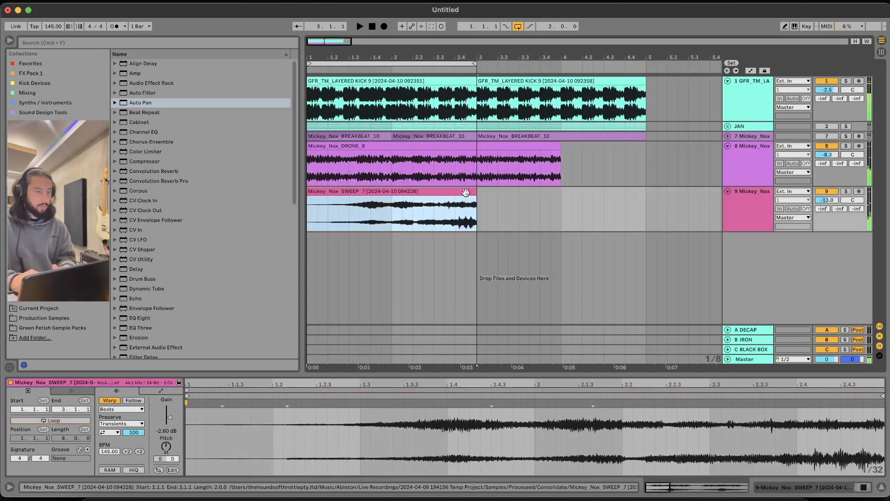
{"action": "key", "text": "space"}
{"action": "left_click_drag", "start_coordinate": [166, 447], "coordinate": [166, 431]}
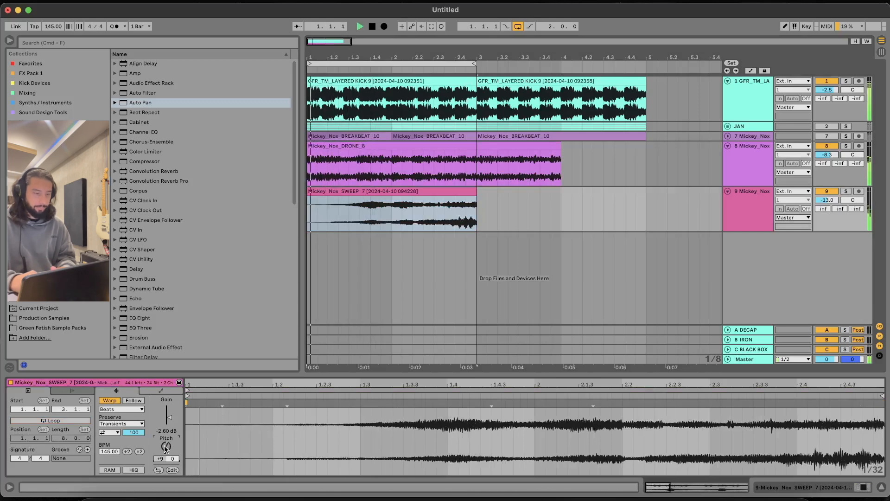
{"action": "left_click", "coordinate": [392, 209]}
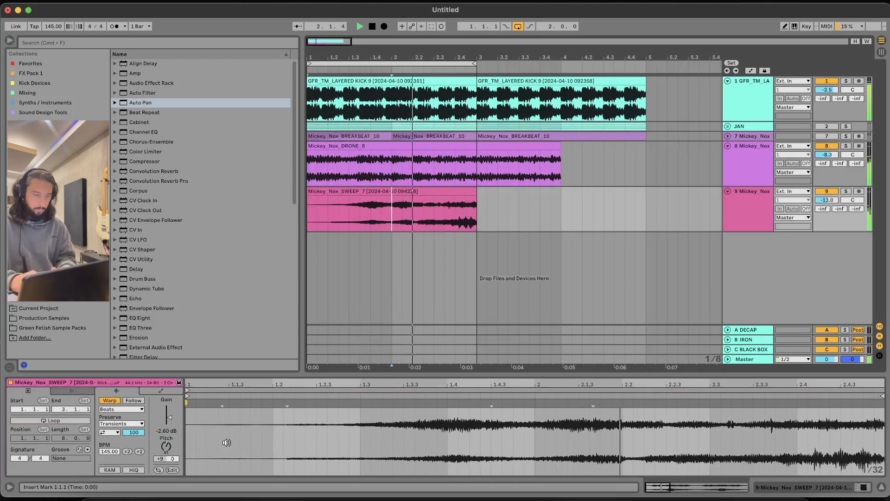
{"action": "left_click", "coordinate": [477, 209]}
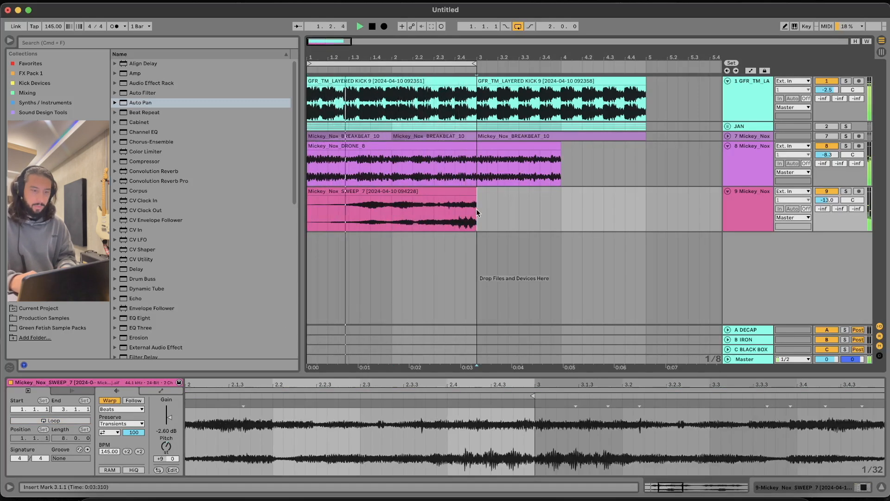
{"action": "left_click_drag", "start_coordinate": [476, 209], "coordinate": [304, 162]}
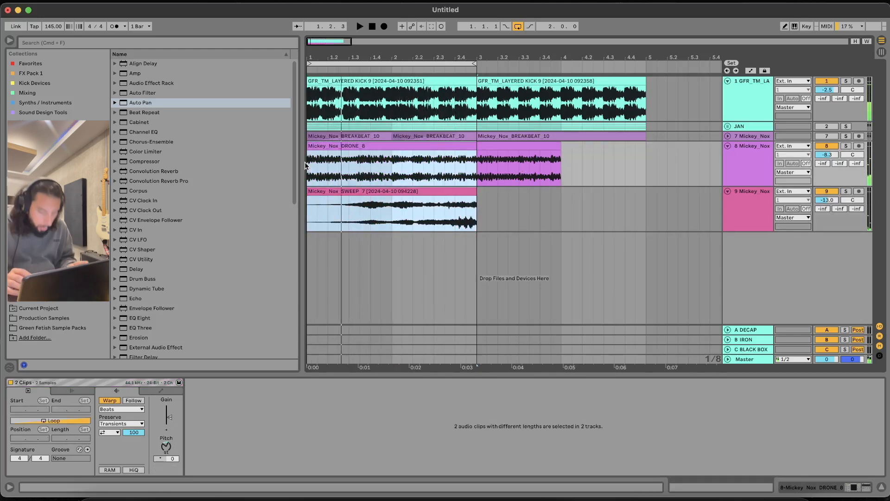
{"action": "left_click", "coordinate": [379, 190]}
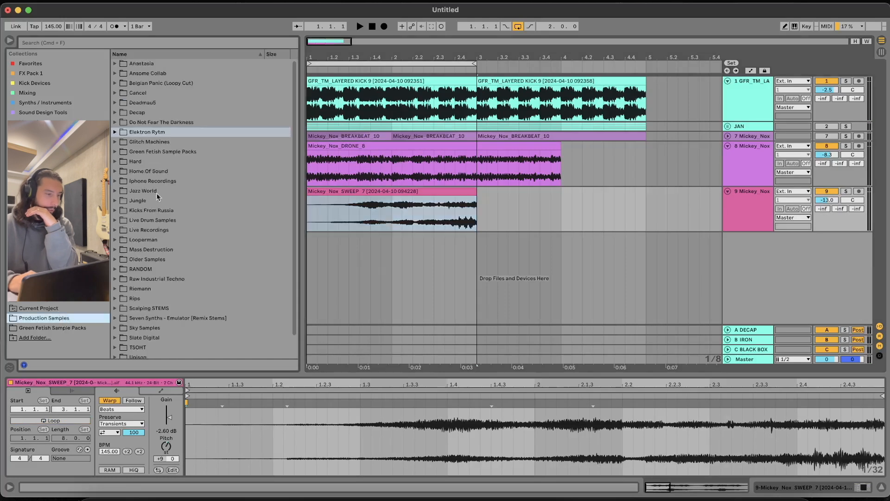
In Green Fetish Sample Packs, collapse the February 2024 folder and expand Mickey Nox Samples - March 2024
{"action": "left_click", "coordinate": [72, 327]}
{"action": "left_click", "coordinate": [121, 152]}
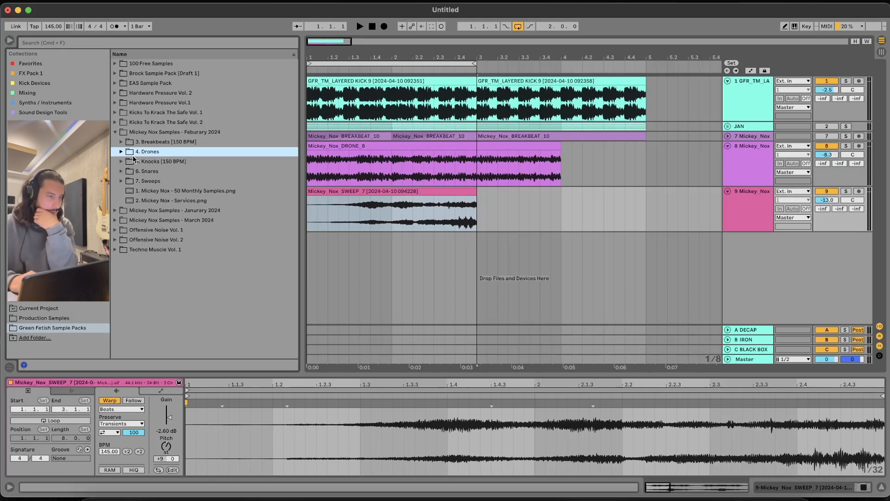
{"action": "left_click", "coordinate": [115, 132]}
{"action": "left_click", "coordinate": [116, 152]}
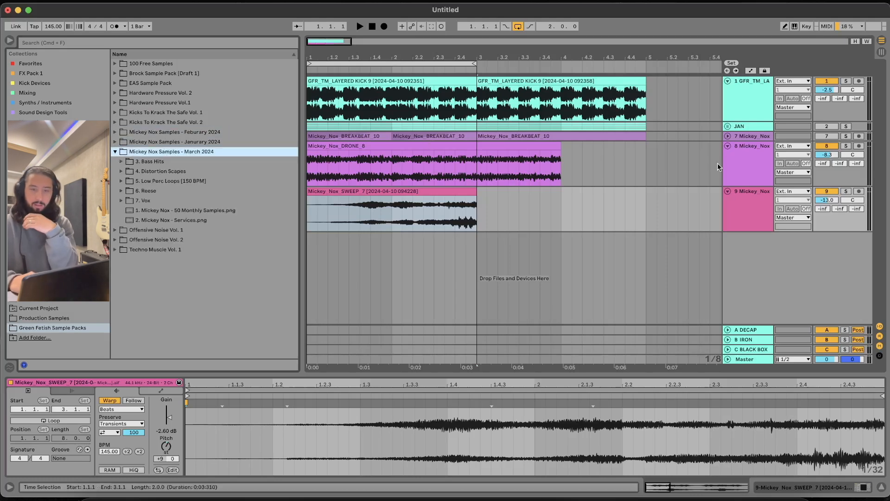
Delete the drone, sweep and breakbeat tracks below the JAN group
{"action": "left_click", "coordinate": [740, 163]}
{"action": "key", "text": "BackSpace"}
{"action": "key", "text": "BackSpace"}
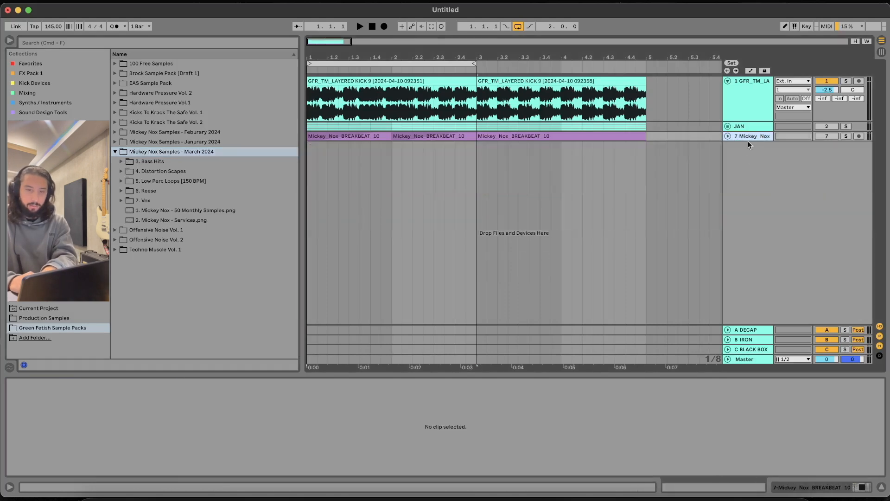
{"action": "key", "text": "BackSpace"}
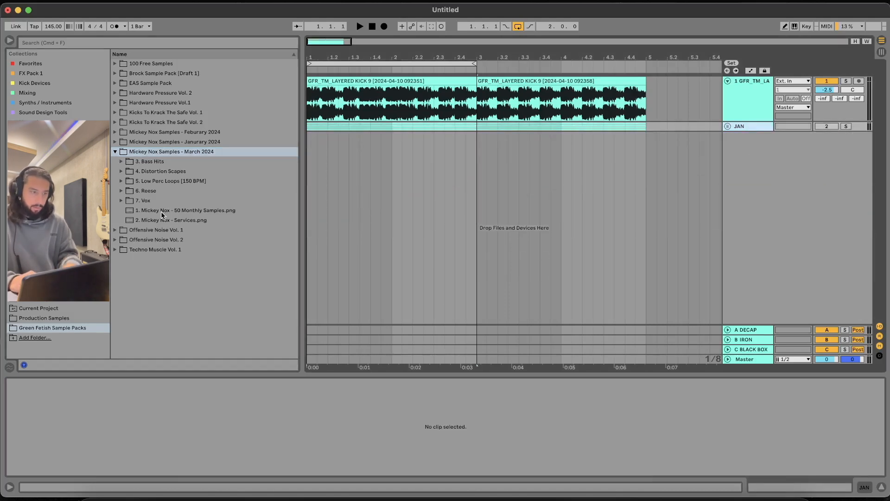
Add an audio track and place LOW_PERC_1 from the March Low Perc Loops folder on it at 1.1.1
{"action": "key", "text": "super+t"}
{"action": "left_click", "coordinate": [167, 180]}
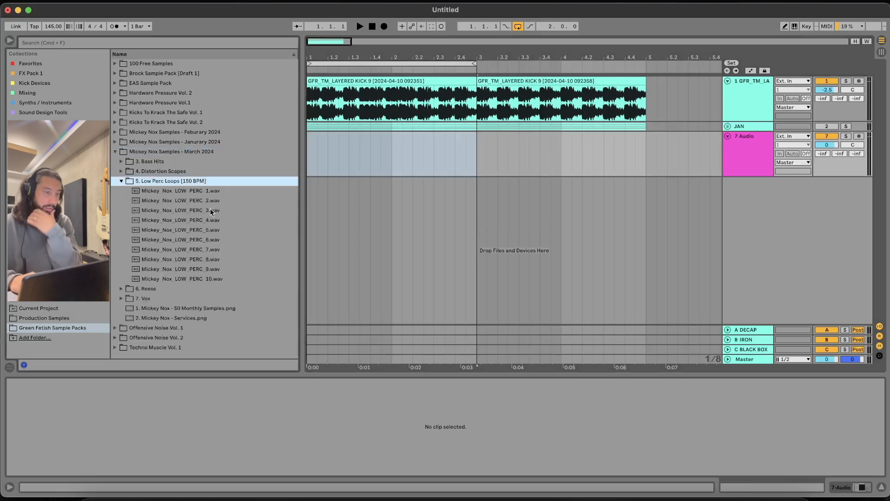
{"action": "left_click", "coordinate": [205, 192]}
{"action": "left_click_drag", "start_coordinate": [205, 192], "coordinate": [311, 156]}
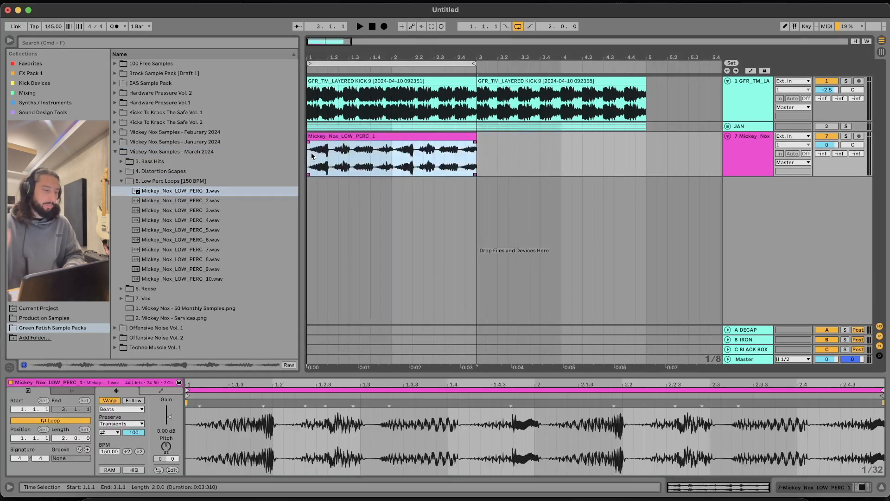
Set the project tempo to 150 BPM and track 7's volume to -2.0 dB while the loop plays
{"action": "key", "text": "space"}
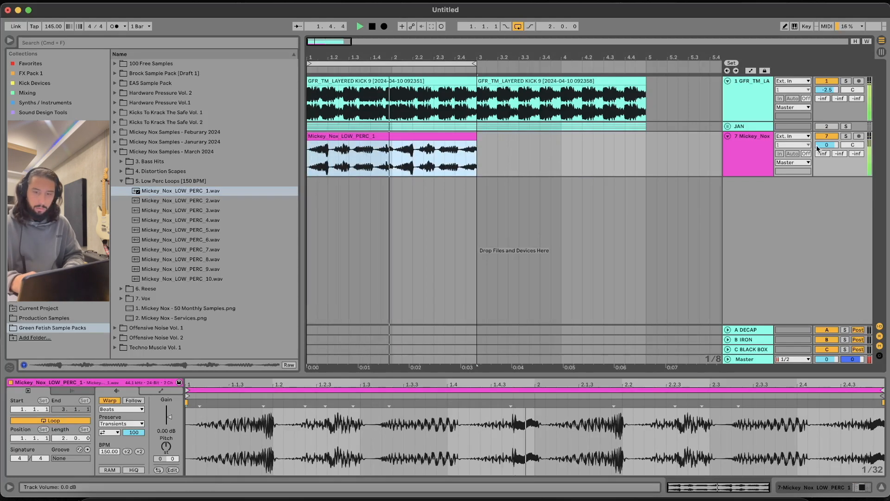
{"action": "left_click_drag", "start_coordinate": [815, 145], "coordinate": [816, 158]}
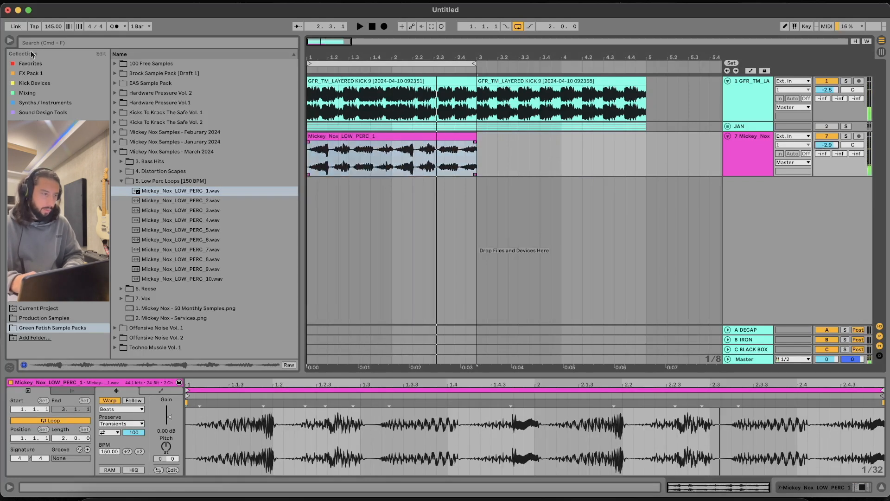
{"action": "left_click", "coordinate": [52, 28]}
{"action": "type", "text": "150"}
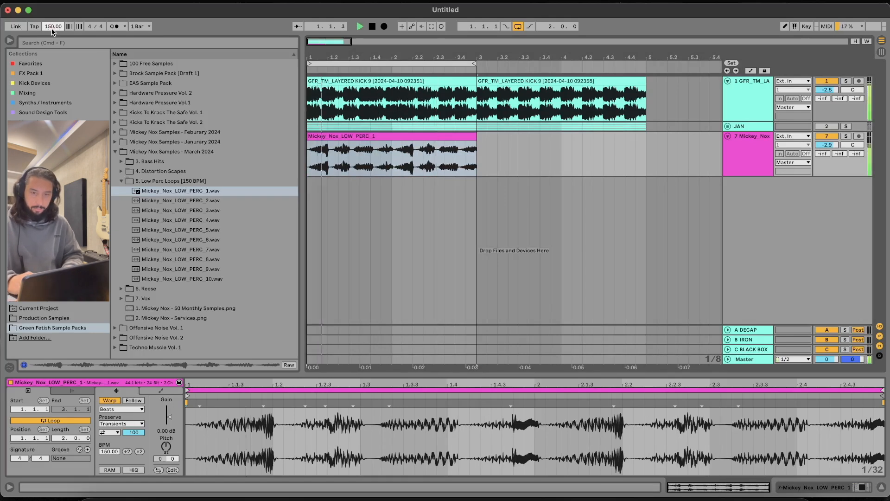
{"action": "key", "text": "Return"}
{"action": "left_click_drag", "start_coordinate": [828, 146], "coordinate": [827, 141]}
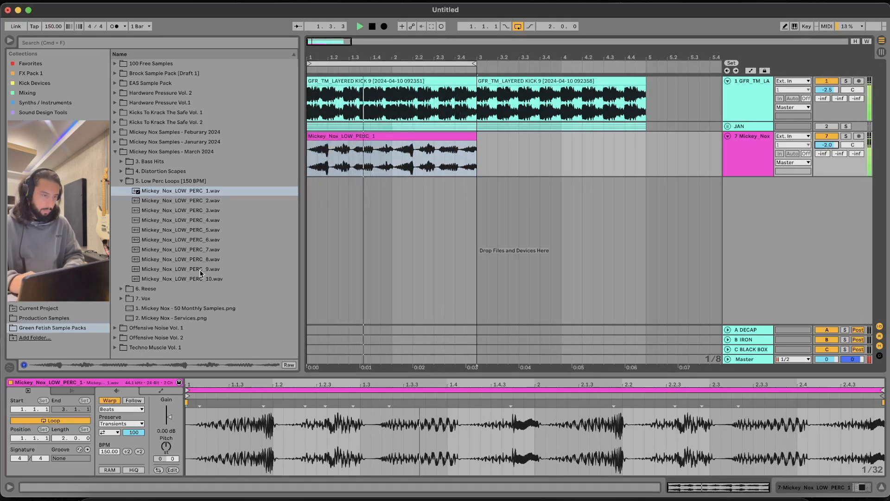
Preview LOW_PERC_2 through LOW_PERC_6 and replace the clip on track 7 with LOW_PERC_6 at 1.1.1
{"action": "left_click", "coordinate": [208, 201]}
{"action": "left_click", "coordinate": [169, 211]}
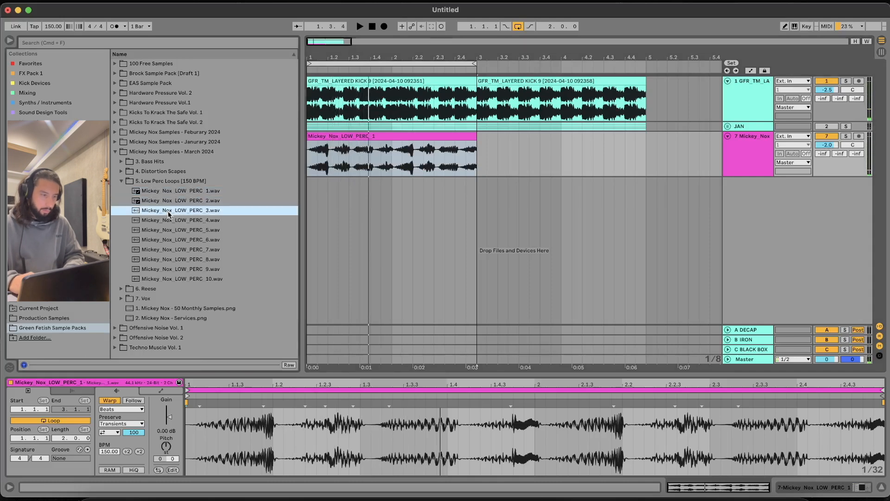
{"action": "left_click", "coordinate": [177, 221]}
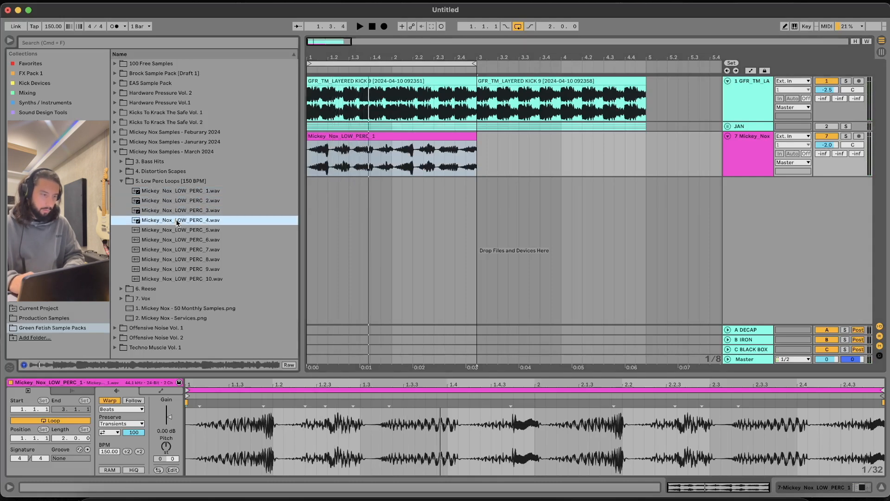
{"action": "left_click", "coordinate": [152, 231]}
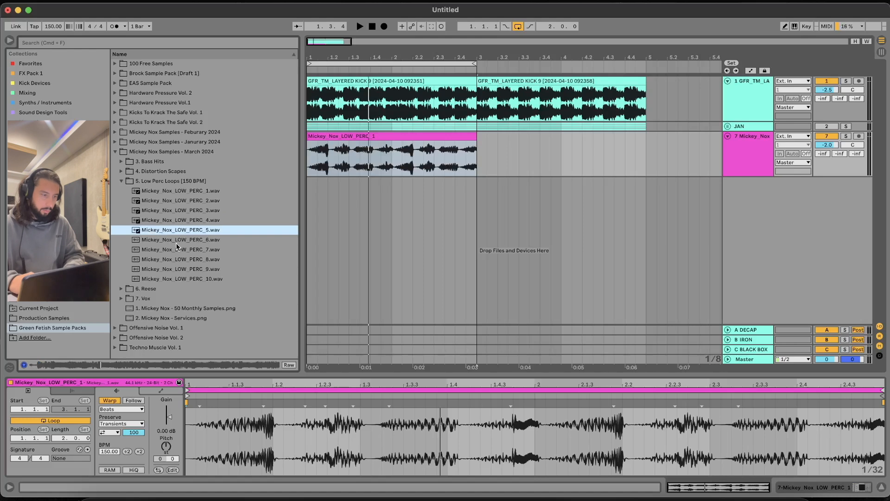
{"action": "left_click", "coordinate": [168, 240]}
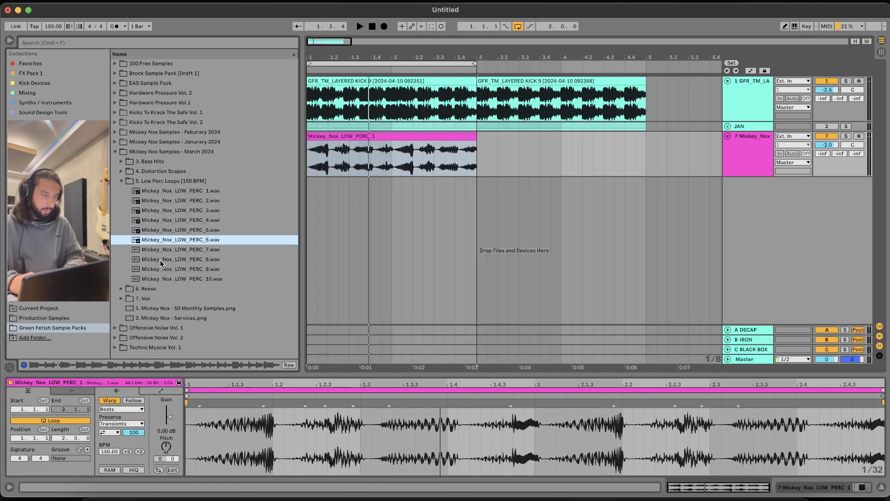
{"action": "left_click_drag", "start_coordinate": [173, 240], "coordinate": [310, 149]}
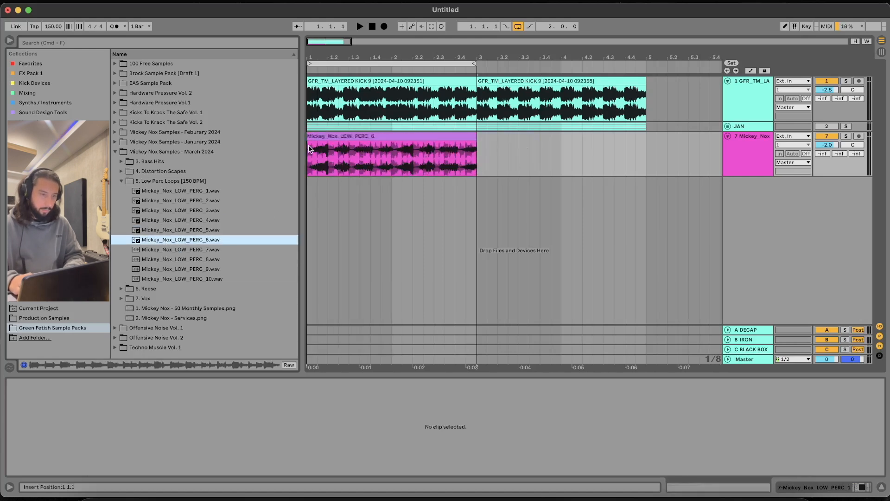
Set track 7's volume to -3.9 dB during playback and replace its clip with LOW_PERC_9 at 1.1.1
{"action": "key", "text": "space"}
{"action": "left_click_drag", "start_coordinate": [825, 145], "coordinate": [825, 153]}
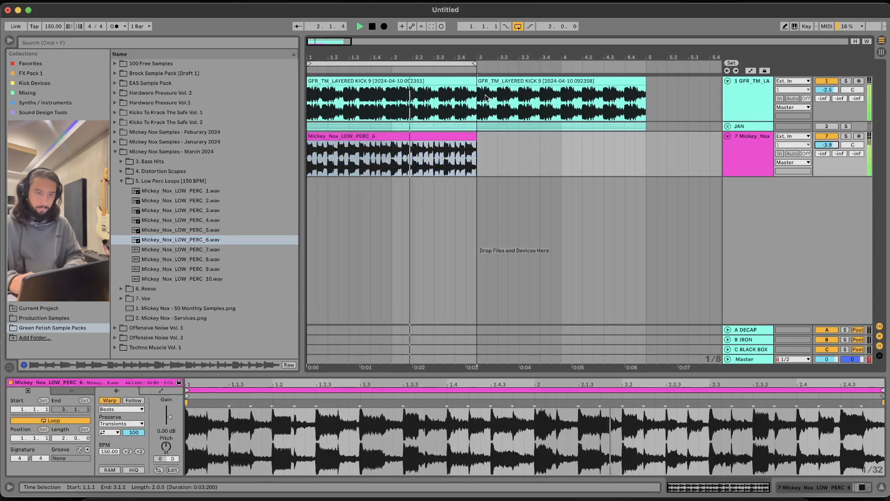
{"action": "left_click", "coordinate": [186, 269]}
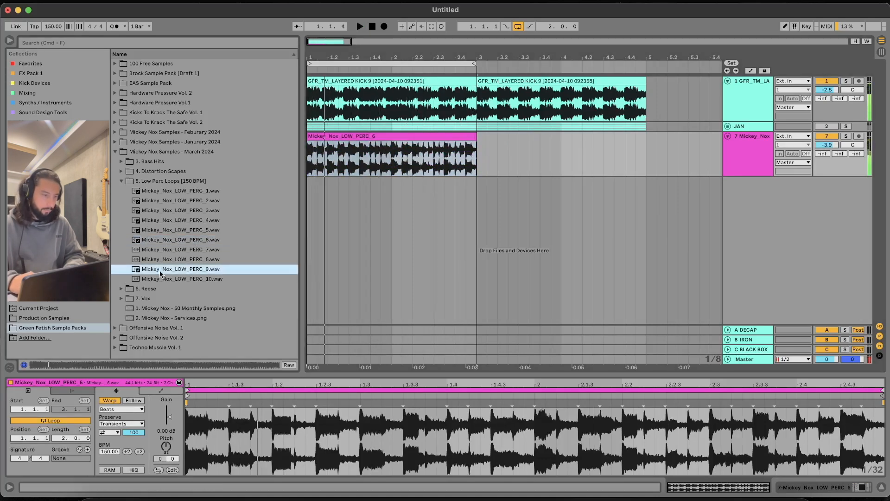
{"action": "left_click_drag", "start_coordinate": [138, 272], "coordinate": [312, 148]}
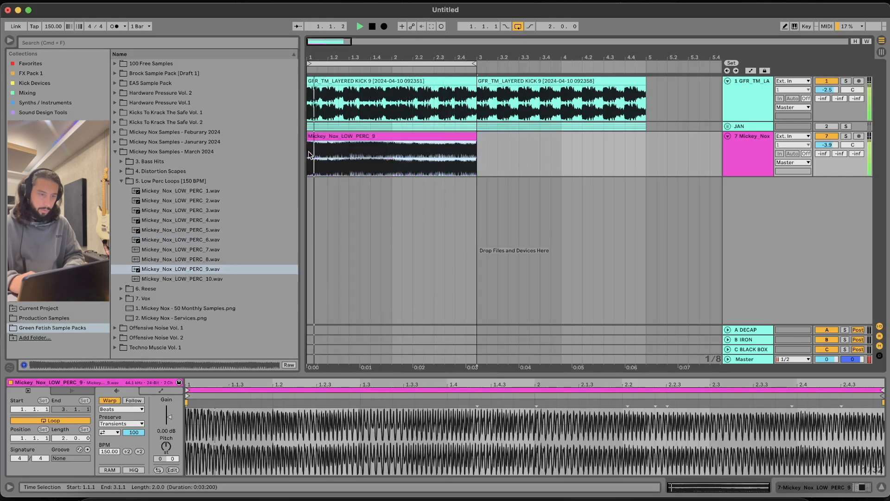
Place VOX_4 from the March Vox folder at 1.1.1 on a new track below the low perc and play the loop
{"action": "left_click", "coordinate": [120, 298]}
{"action": "key", "text": "space"}
{"action": "left_click", "coordinate": [172, 239]}
{"action": "mouse_move", "coordinate": [136, 240]}
{"action": "left_mouse_down"}
{"action": "mouse_move", "coordinate": [319, 229]}
{"action": "mouse_move", "coordinate": [306, 218]}
{"action": "left_mouse_up"}
{"action": "left_click_drag", "start_coordinate": [204, 241], "coordinate": [339, 182]}
{"action": "key", "text": "space"}
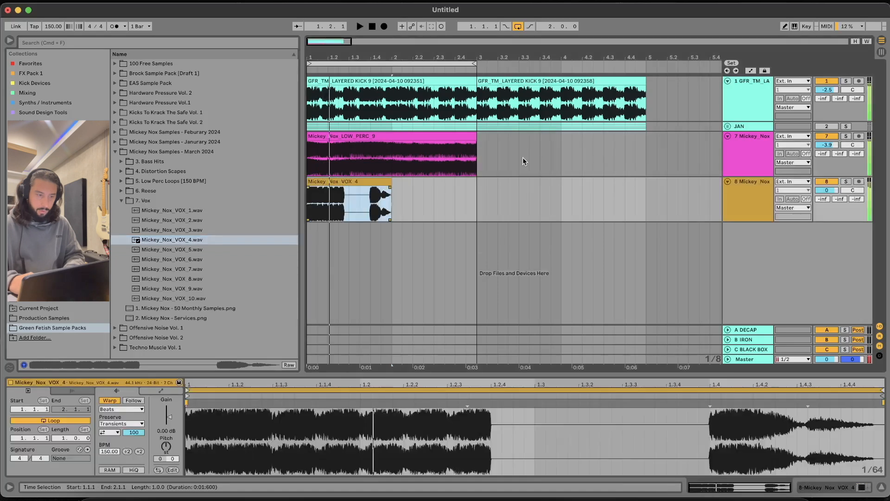
Set track 8's volume to -12.9 dB and place VOX_8 at 2.1.1 on a new audio track below it
{"action": "mouse_move", "coordinate": [835, 184]}
{"action": "left_mouse_down"}
{"action": "mouse_move", "coordinate": [835, 200]}
{"action": "mouse_move", "coordinate": [828, 190]}
{"action": "left_mouse_up"}
{"action": "left_click", "coordinate": [748, 197]}
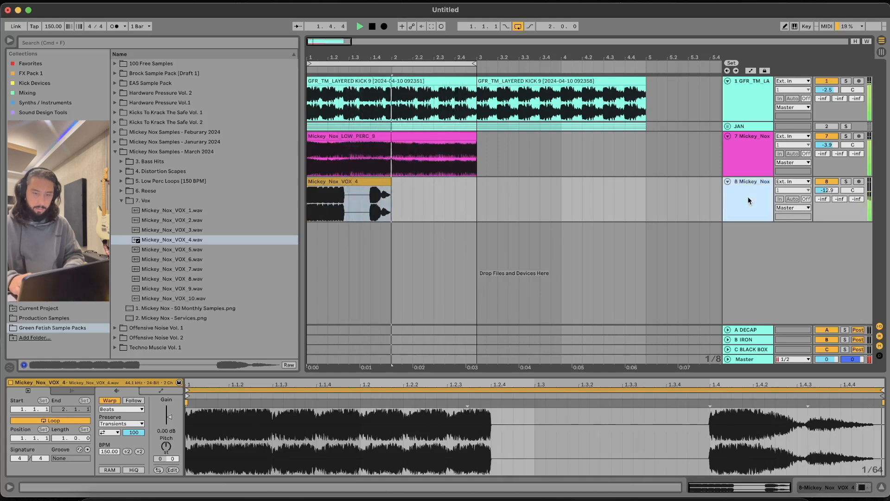
{"action": "key", "text": "super+t"}
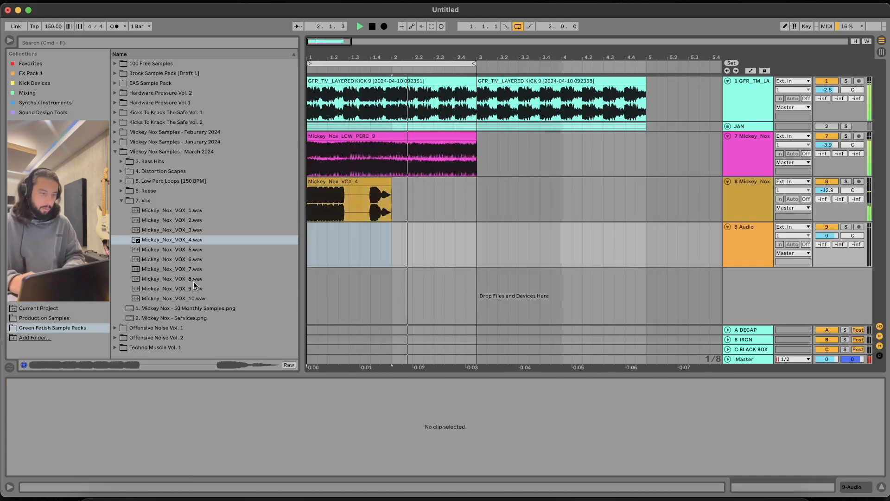
{"action": "left_click", "coordinate": [166, 280]}
{"action": "left_click", "coordinate": [190, 287]}
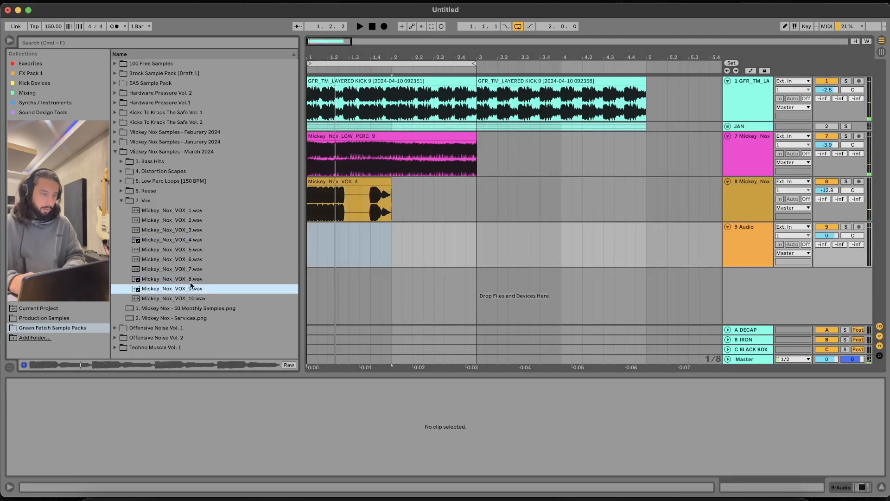
{"action": "left_click_drag", "start_coordinate": [178, 280], "coordinate": [394, 246]}
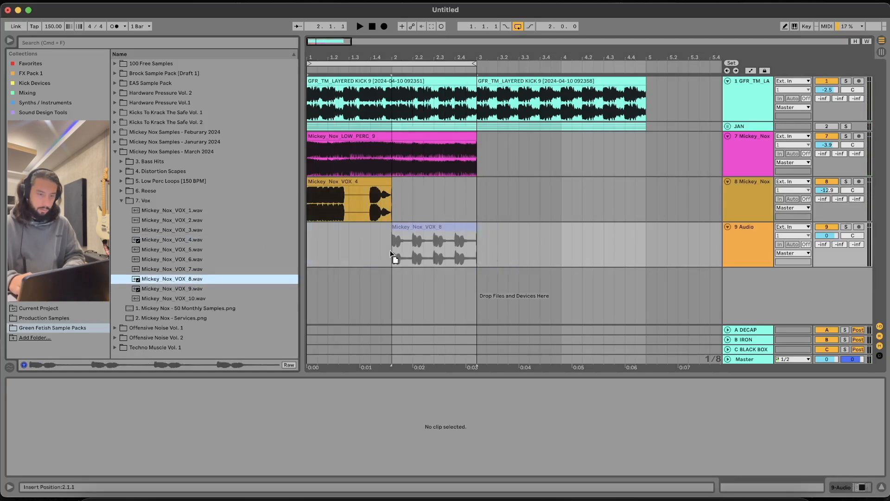
Play the loop and set track 9's volume to -9.5 dB
{"action": "key", "text": "space"}
{"action": "key", "text": "space"}
{"action": "left_click_drag", "start_coordinate": [827, 235], "coordinate": [829, 238]}
{"action": "key", "text": "space"}
Preview samples from the March Reese folder and place REESE_2 at 1.1.1 on a new audio track below track 9
{"action": "left_click", "coordinate": [744, 243]}
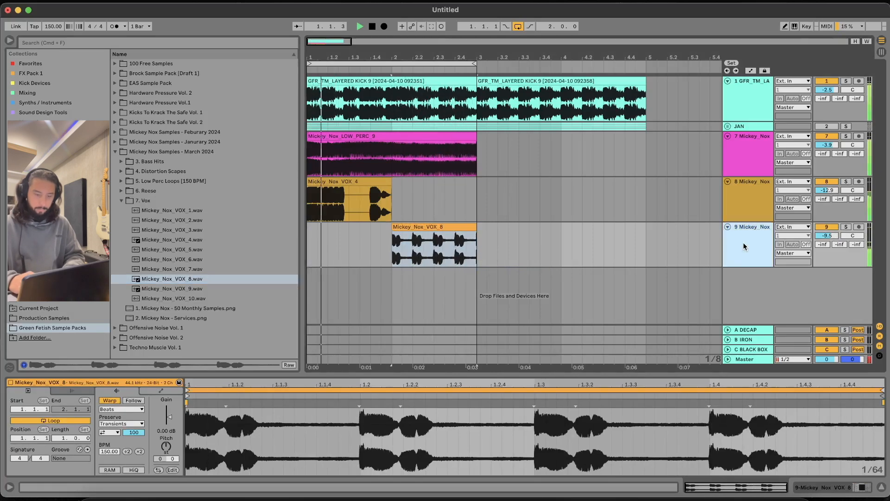
{"action": "key", "text": "super+t"}
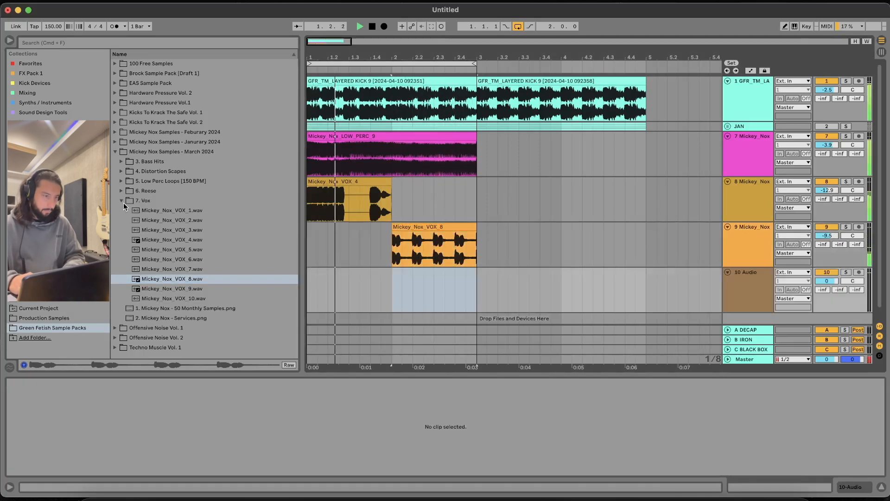
{"action": "left_click", "coordinate": [121, 200]}
{"action": "left_click", "coordinate": [121, 190]}
{"action": "key", "text": "space"}
{"action": "left_click", "coordinate": [188, 219]}
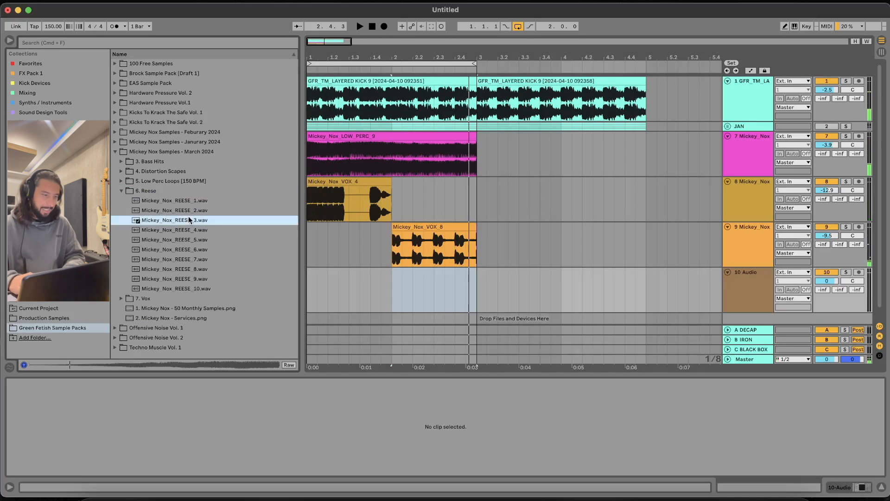
{"action": "left_click", "coordinate": [190, 249]}
{"action": "left_click", "coordinate": [173, 269]}
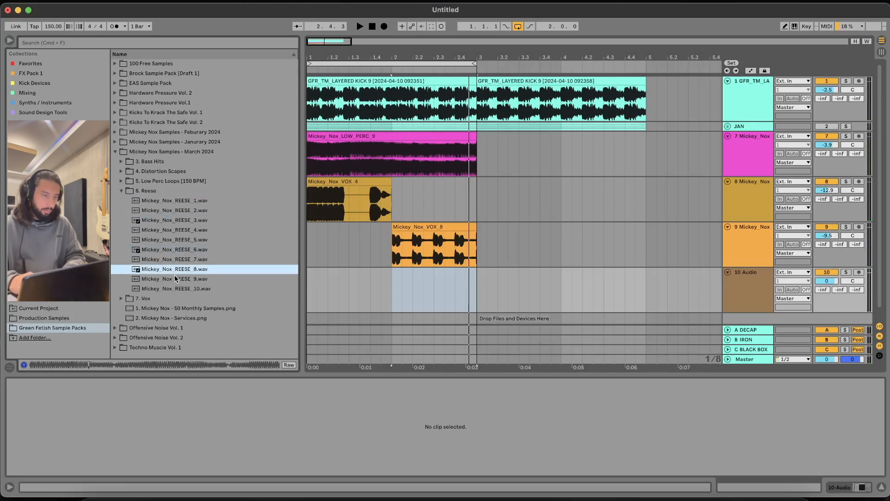
{"action": "left_click", "coordinate": [176, 279]}
{"action": "left_click", "coordinate": [186, 211]}
{"action": "left_click_drag", "start_coordinate": [163, 215], "coordinate": [312, 308]}
Set track 10's volume to -3.0 dB while playing the loop, and deactivate and collapse track 7
{"action": "key", "text": "space"}
{"action": "key", "text": "space"}
{"action": "key", "text": "space"}
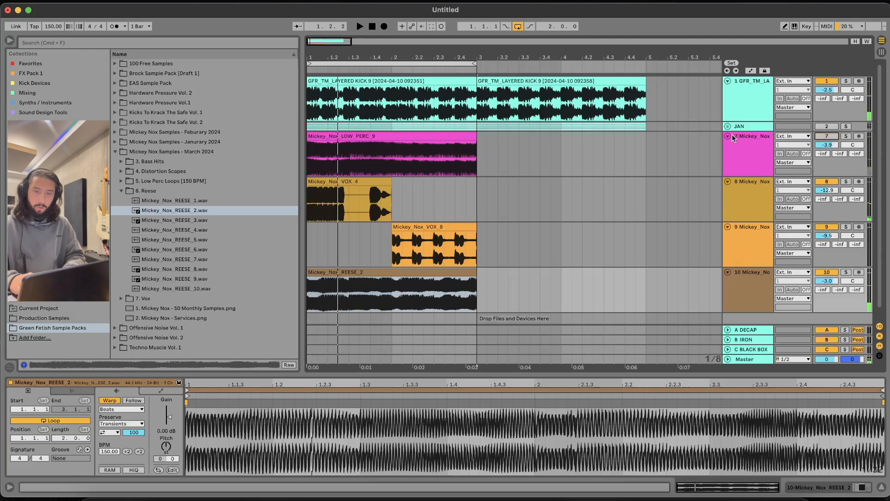
{"action": "left_click", "coordinate": [728, 137]}
{"action": "left_click", "coordinate": [433, 254]}
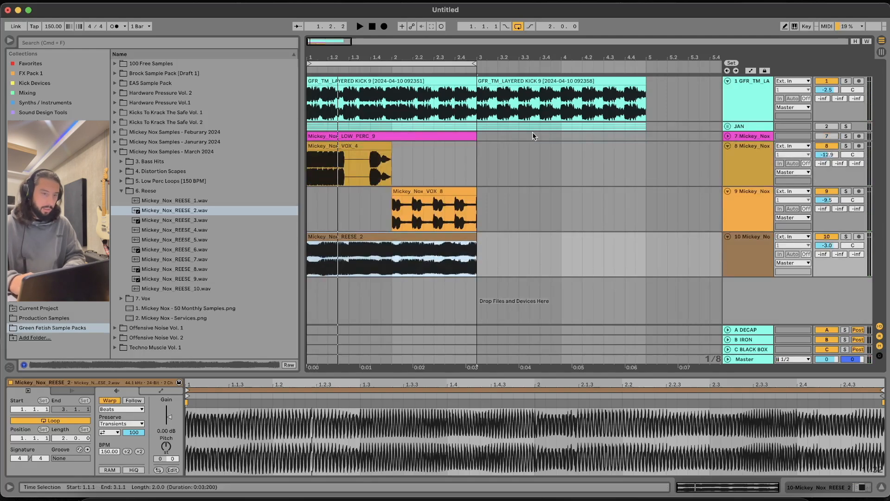
{"action": "left_click", "coordinate": [327, 110]}
{"action": "key", "text": "space"}
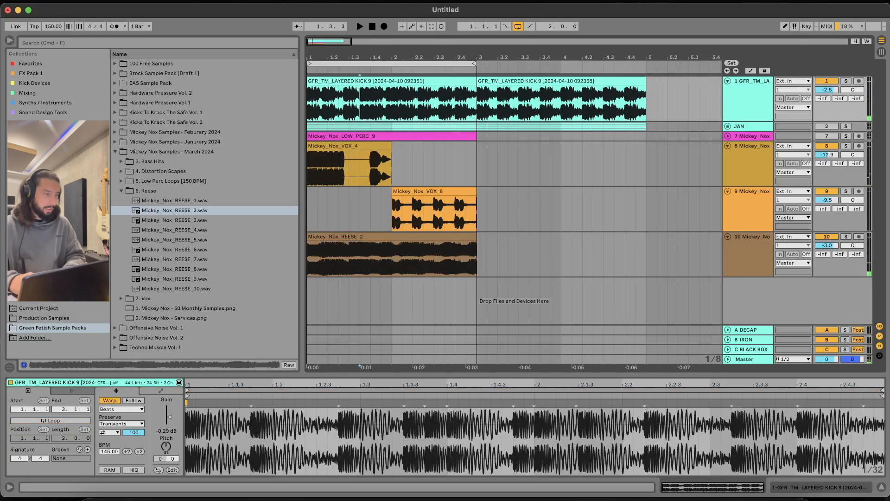
Add a Compressor to the Reese track and sidechain it from track 1, the layered kick
{"action": "left_click", "coordinate": [36, 176]}
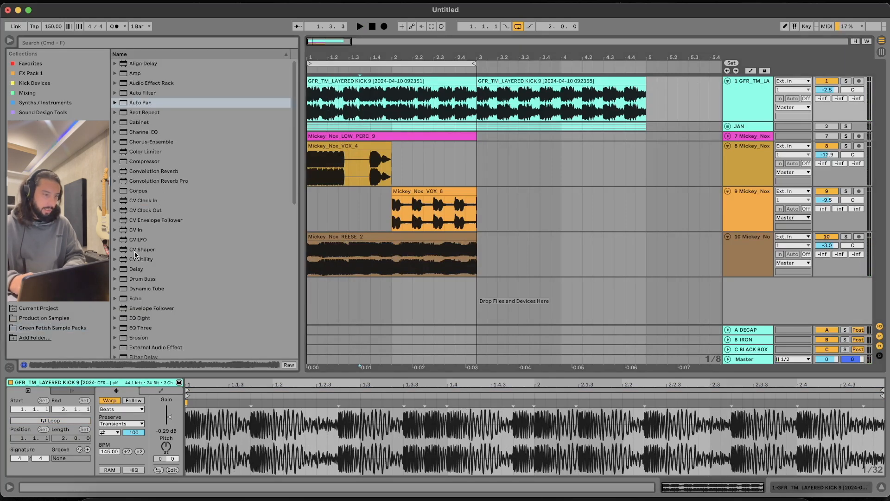
{"action": "left_click_drag", "start_coordinate": [137, 163], "coordinate": [389, 253]}
{"action": "left_click", "coordinate": [220, 384]}
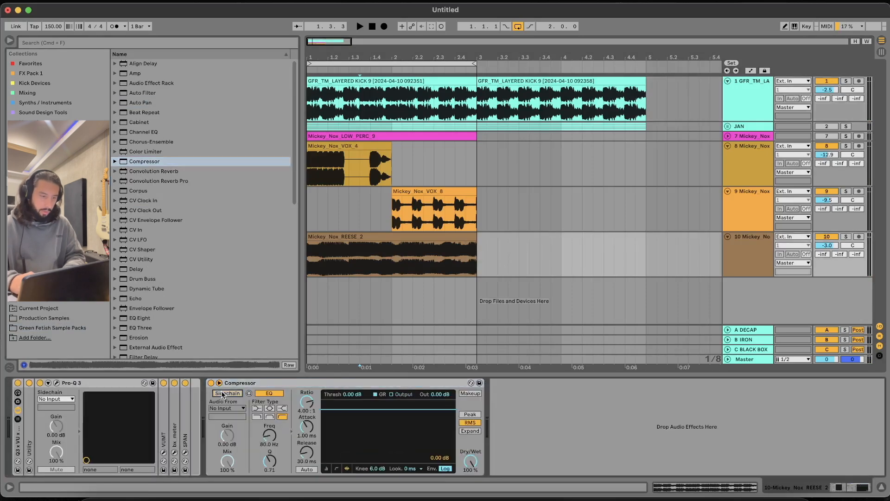
{"action": "left_click", "coordinate": [223, 408]}
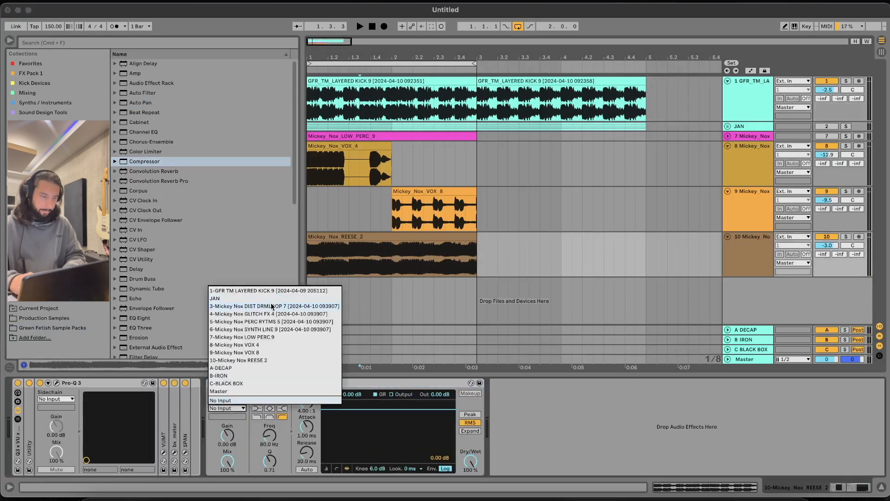
{"action": "left_click", "coordinate": [286, 291]}
Set the compressor's threshold to -19.6 dB and track 10's volume to -1.5 dB during playback
{"action": "key", "text": "space"}
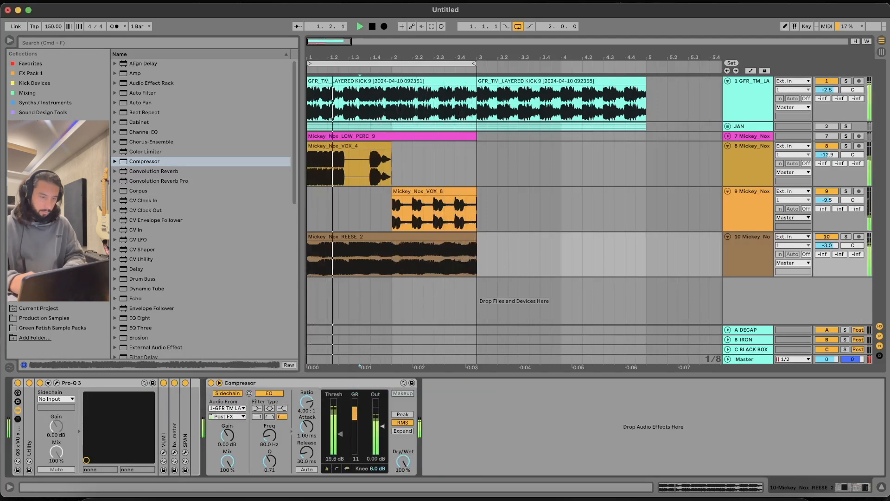
{"action": "left_click_drag", "start_coordinate": [834, 247], "coordinate": [833, 246]}
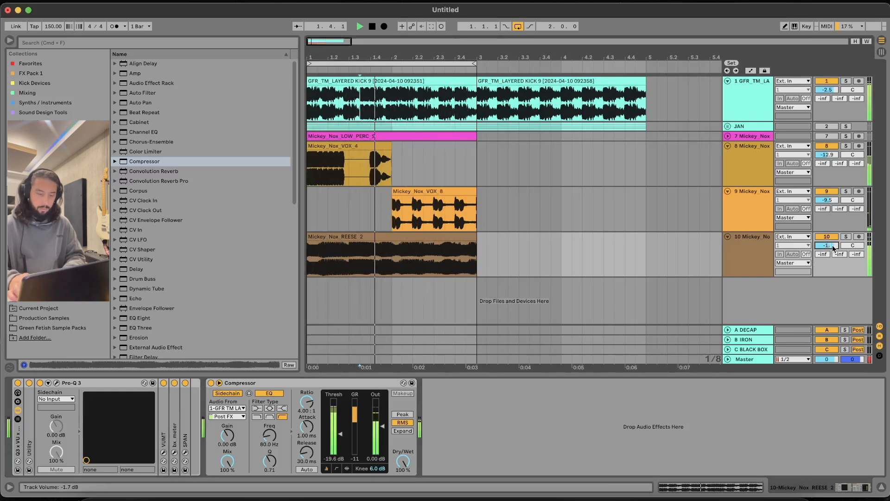
{"action": "key", "text": "space"}
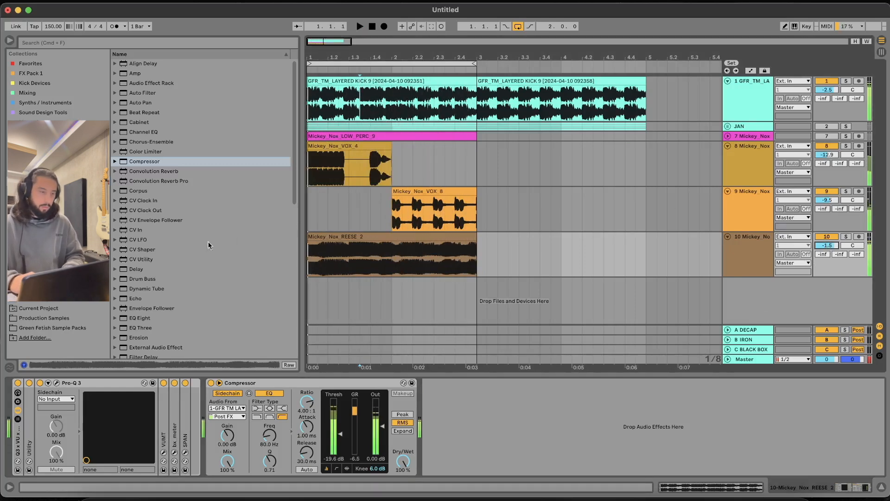
Preview REESE_5 and REESE_4, then BASS_HIT_2, BASS_HIT_4 and BASS_HIT_9 from the March pack's Bass Hits folder
{"action": "left_click", "coordinate": [66, 327]}
{"action": "left_click", "coordinate": [167, 240]}
{"action": "left_click", "coordinate": [152, 231]}
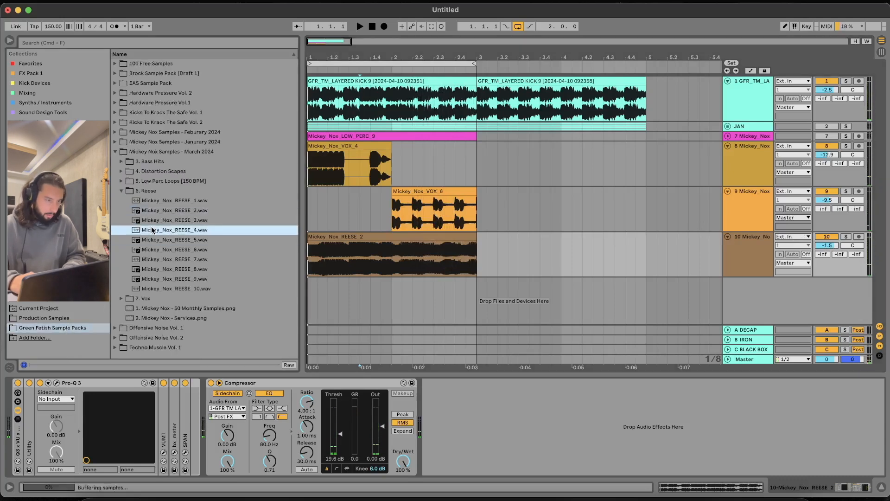
{"action": "left_click", "coordinate": [121, 191]}
{"action": "left_click", "coordinate": [121, 161]}
{"action": "left_click", "coordinate": [162, 181]}
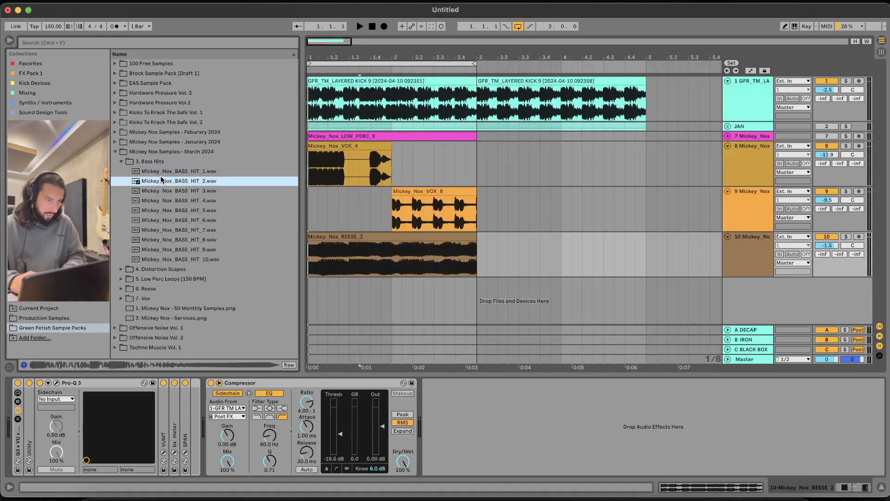
{"action": "left_click", "coordinate": [198, 203]}
{"action": "left_click", "coordinate": [202, 250]}
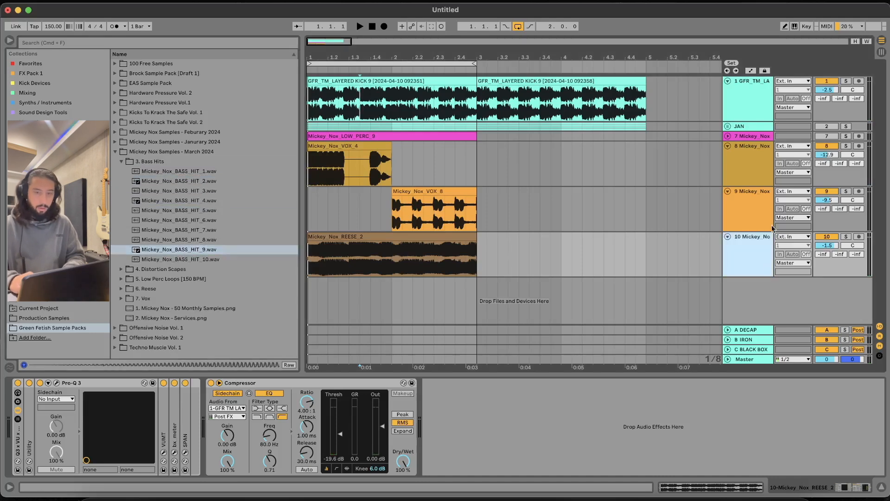
Place BASS_HIT_9 at 2.1.1 on a new track below track 8 and play the first beat of bar 2 as a loop
{"action": "left_click", "coordinate": [759, 161]}
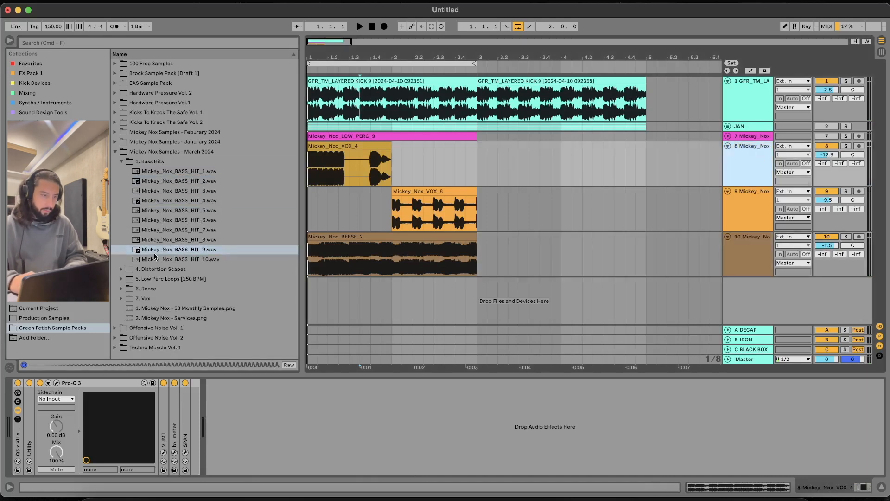
{"action": "left_click_drag", "start_coordinate": [155, 254], "coordinate": [390, 212]}
{"action": "left_click", "coordinate": [471, 204]}
{"action": "left_click_drag", "start_coordinate": [471, 195], "coordinate": [397, 199]}
{"action": "key", "text": "super+l"}
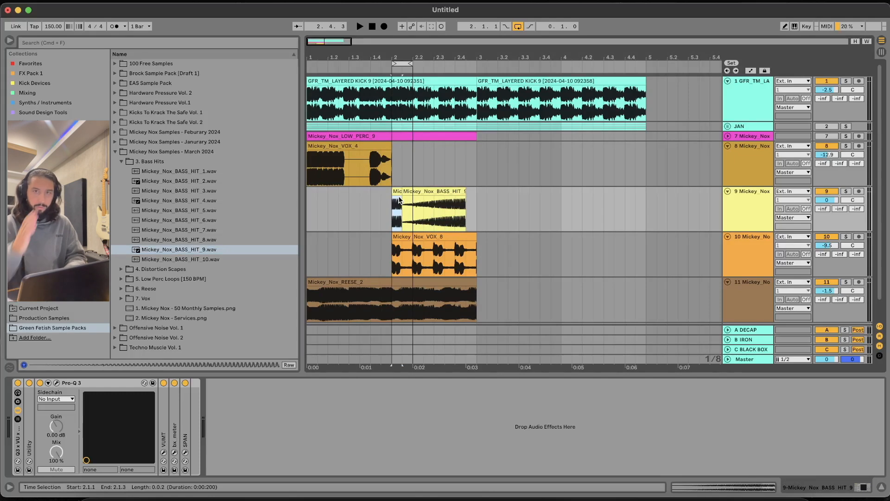
{"action": "key", "text": "space"}
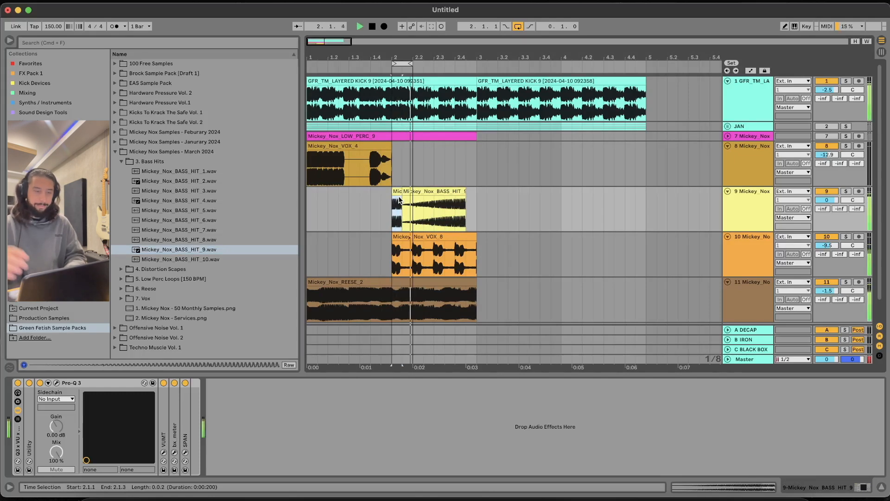
Solo track 9 and duplicate the half-beat bass hit slices through the end of bar 2
{"action": "left_click", "coordinate": [847, 192]}
{"action": "left_click_drag", "start_coordinate": [394, 191], "coordinate": [433, 206]}
{"action": "key", "text": "super+d"}
{"action": "key", "text": "super+d"}
{"action": "key", "text": "super+d"}
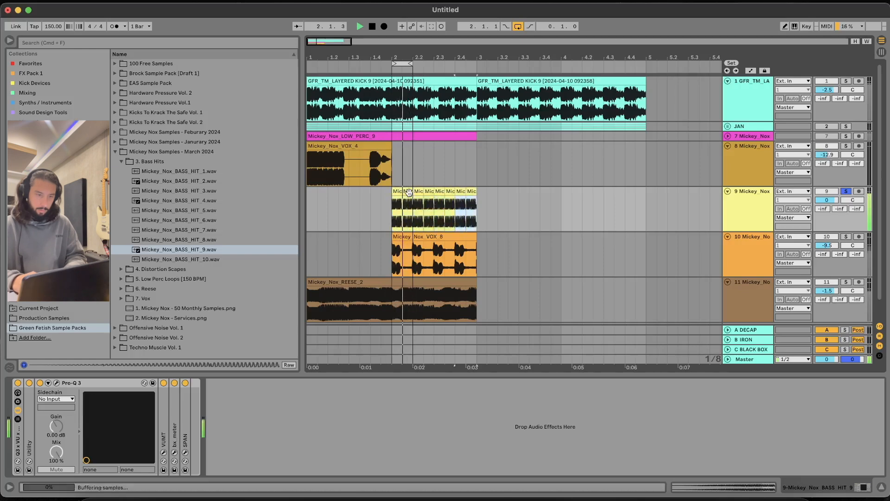
Add a fade-in to the bass hit slice at 2.1.1 and duplicate the one-beat pair across bar 2
{"action": "left_click", "coordinate": [398, 212]}
{"action": "key", "text": "plus"}
{"action": "key", "text": "plus"}
{"action": "left_click_drag", "start_coordinate": [376, 197], "coordinate": [378, 217]}
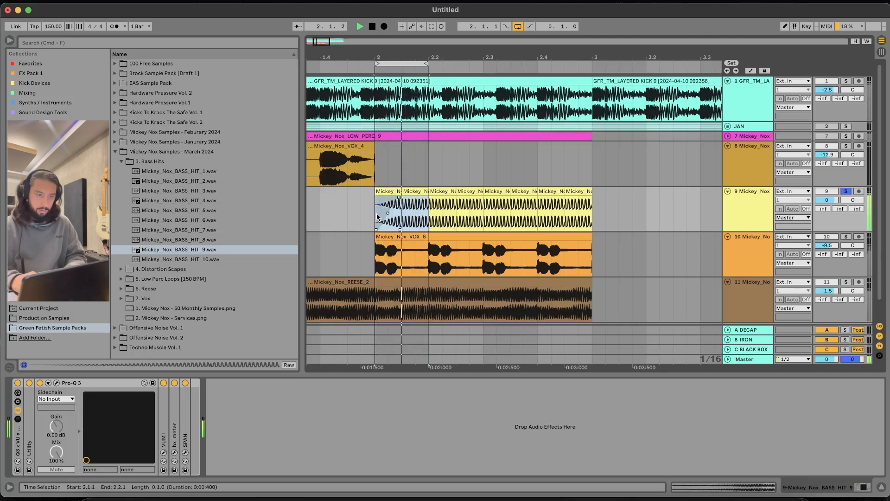
{"action": "left_click_drag", "start_coordinate": [432, 199], "coordinate": [357, 213]}
{"action": "key", "text": "super+d"}
{"action": "key", "text": "super+d"}
{"action": "key", "text": "super+d"}
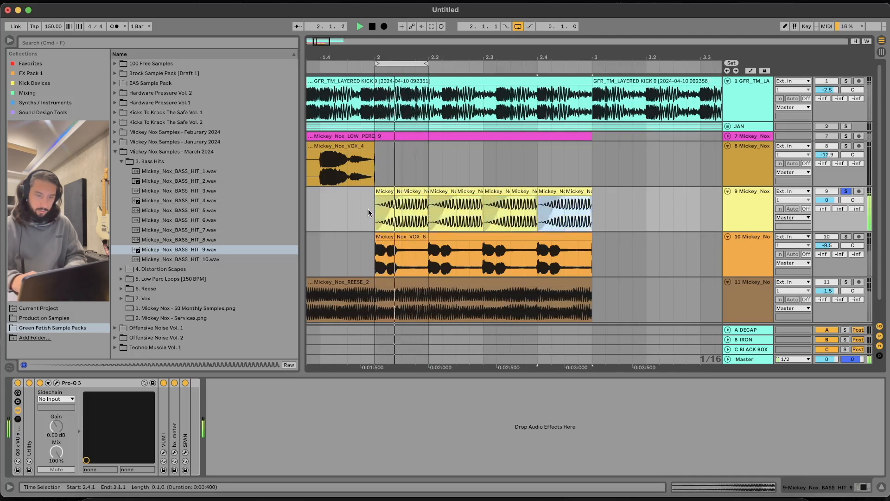
Solo track 1 together with the bass hits and move the second layered kick clip to start at 2.1.1
{"action": "left_click", "coordinate": [846, 81]}
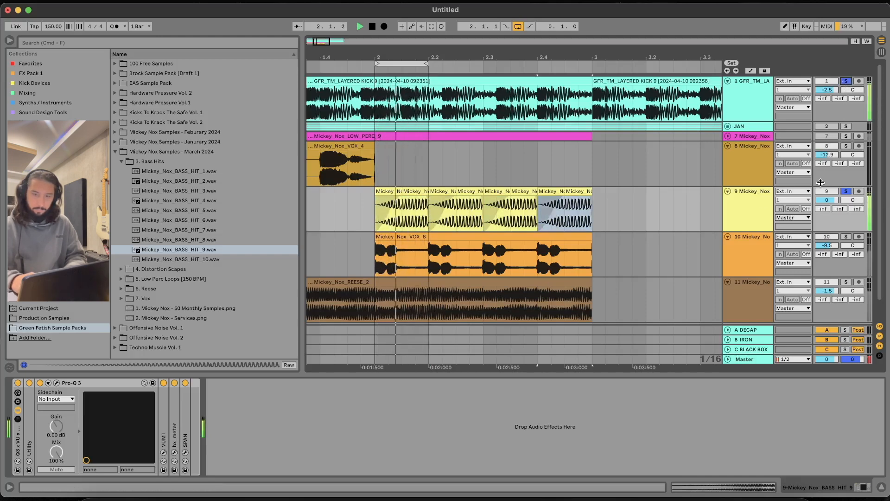
{"action": "left_click", "coordinate": [495, 105]}
{"action": "key", "text": "super+e"}
{"action": "left_click_drag", "start_coordinate": [528, 82], "coordinate": [406, 83]}
{"action": "left_click", "coordinate": [416, 101]}
{"action": "key", "text": "super+e"}
{"action": "left_click", "coordinate": [433, 82]}
{"action": "left_click", "coordinate": [638, 79]}
{"action": "left_click_drag", "start_coordinate": [638, 80], "coordinate": [421, 81]}
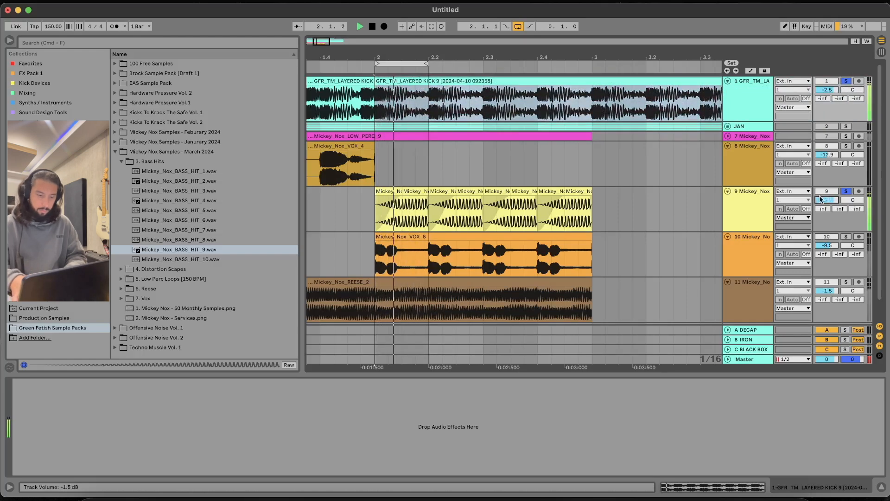
Set track 9's volume to -4.0 dB, then consolidate its first-beat slices and duplicate that clip across bar 2
{"action": "left_click_drag", "start_coordinate": [426, 211], "coordinate": [397, 211]}
{"action": "key", "text": "space"}
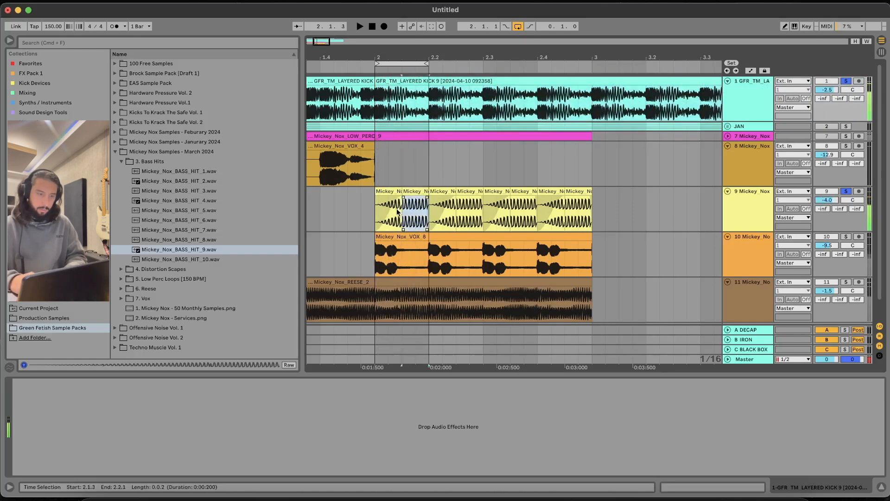
{"action": "key", "text": "super+j"}
{"action": "key", "text": "super+d"}
{"action": "key", "text": "super+d"}
{"action": "key", "text": "super+d"}
Unsolo the kick and bass hit tracks, turn off looping, and play the arrangement from 1.1.1
{"action": "left_click", "coordinate": [380, 212]}
{"action": "key", "text": "space"}
{"action": "key", "text": "super+l"}
{"action": "key", "text": "space"}
{"action": "left_click", "coordinate": [846, 191]}
{"action": "left_click", "coordinate": [525, 191]}
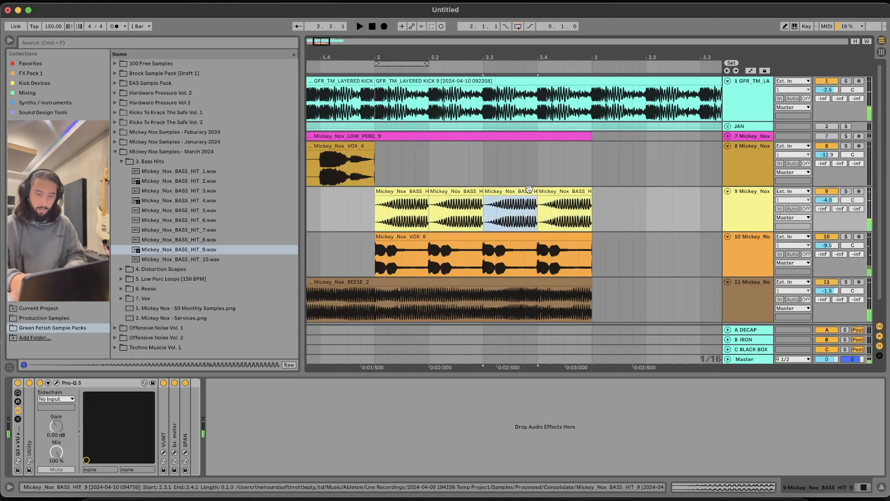
{"action": "scroll", "coordinate": [530, 190], "scroll_direction": "down", "scroll_amount": 5}
{"action": "left_click", "coordinate": [307, 208]}
{"action": "key", "text": "space"}
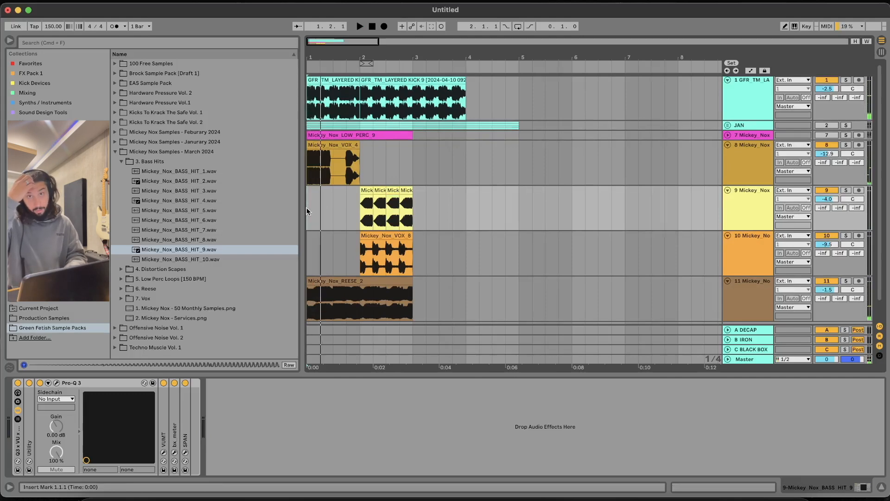
{"action": "key", "text": "space"}
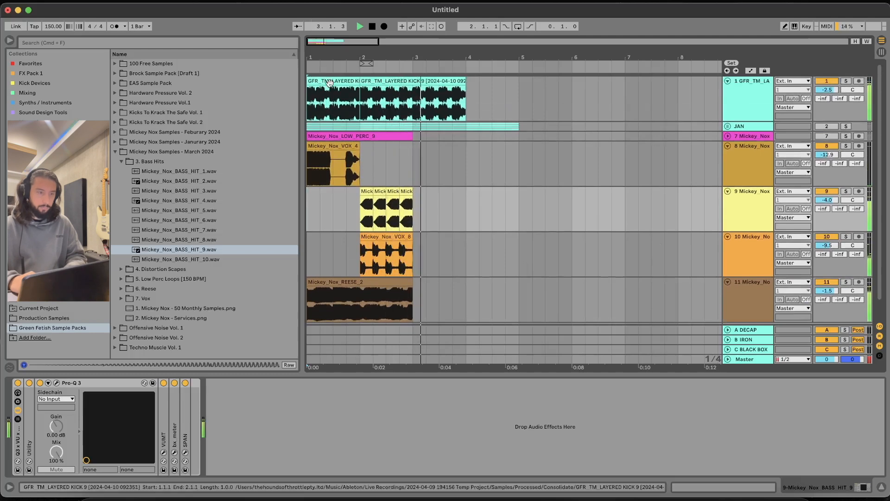
Split the kick clip at 3.1.1 and consolidate the loop's tracks from 1.1.1 to 3.1.1
{"action": "key", "text": "space"}
{"action": "left_click_drag", "start_coordinate": [361, 101], "coordinate": [424, 102]}
{"action": "key", "text": "super+e"}
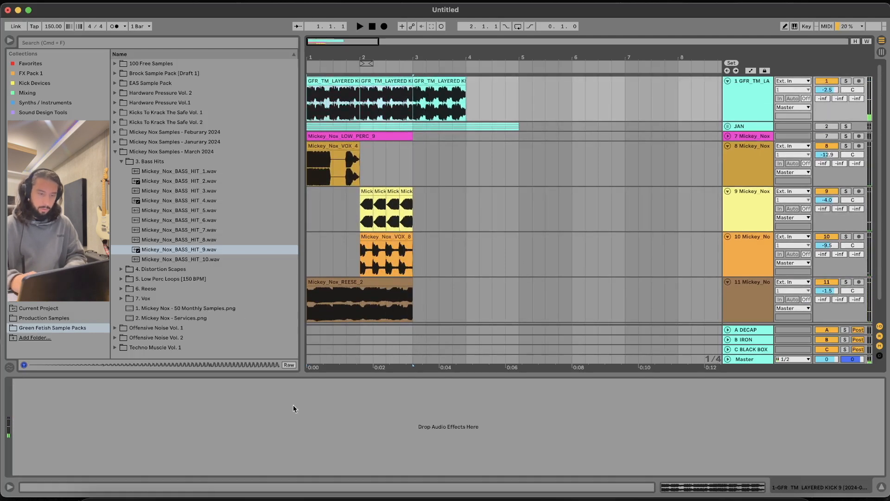
{"action": "left_click", "coordinate": [418, 299], "text": "shift"}
Play the consolidated loop and insert a new audio track below the Reese track
{"action": "key", "text": "space"}
{"action": "scroll", "coordinate": [650, 250], "scroll_direction": "down", "scroll_amount": 1}
{"action": "left_click", "coordinate": [754, 276]}
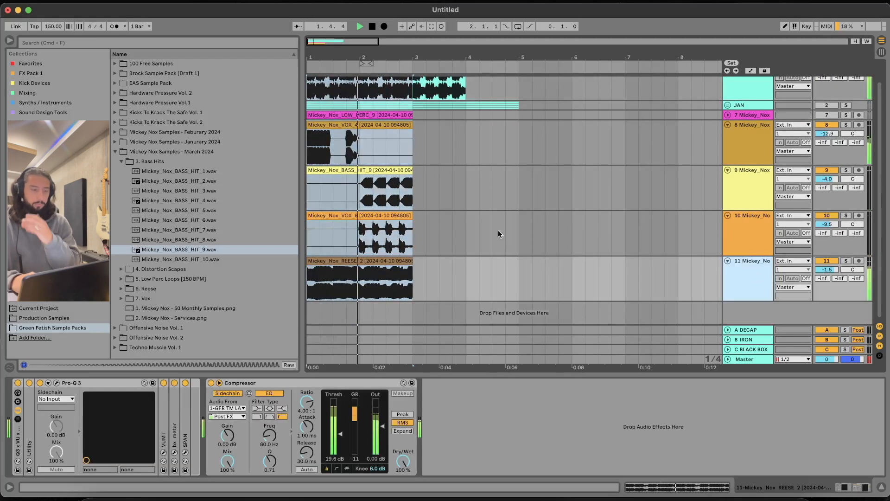
{"action": "key", "text": "super+t"}
{"action": "key", "text": "space"}
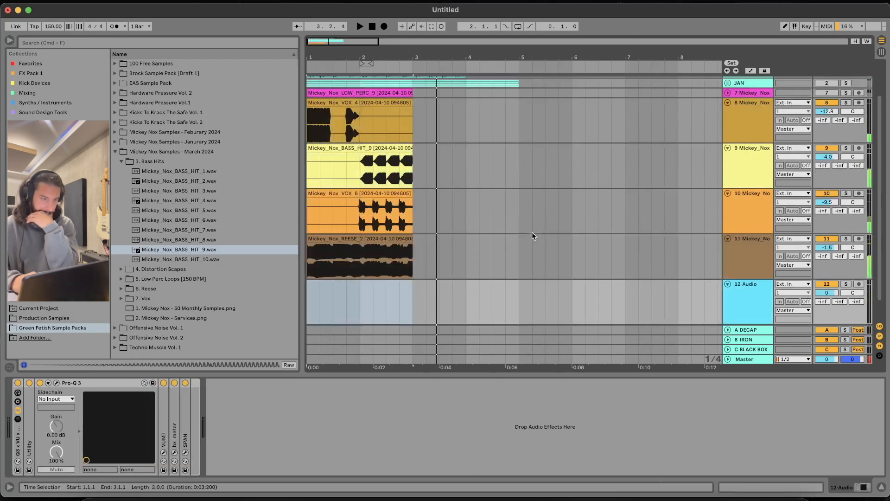
Preview the March pack's distortion scapes and place Mickey_Nox_DISTORTED_SCAPE_6 on track 12 at 1.1.1
{"action": "left_click", "coordinate": [116, 151]}
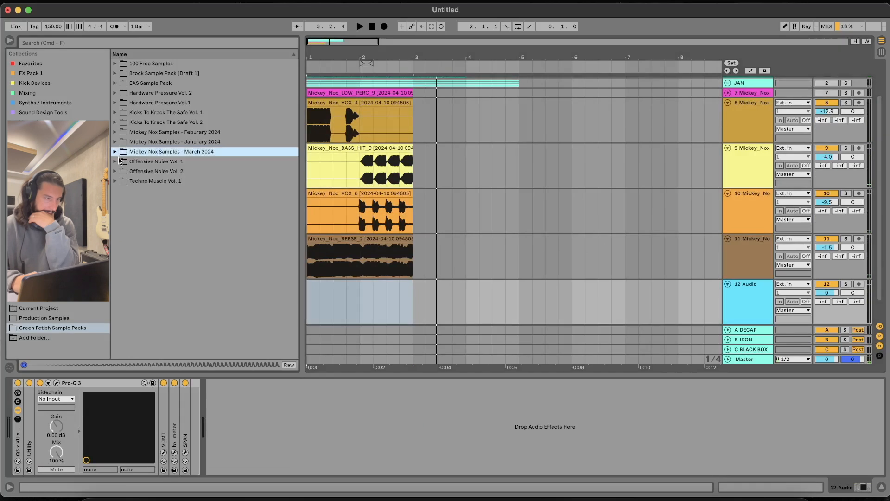
{"action": "left_click", "coordinate": [116, 151]}
{"action": "left_click", "coordinate": [122, 269]}
{"action": "left_click", "coordinate": [154, 268]}
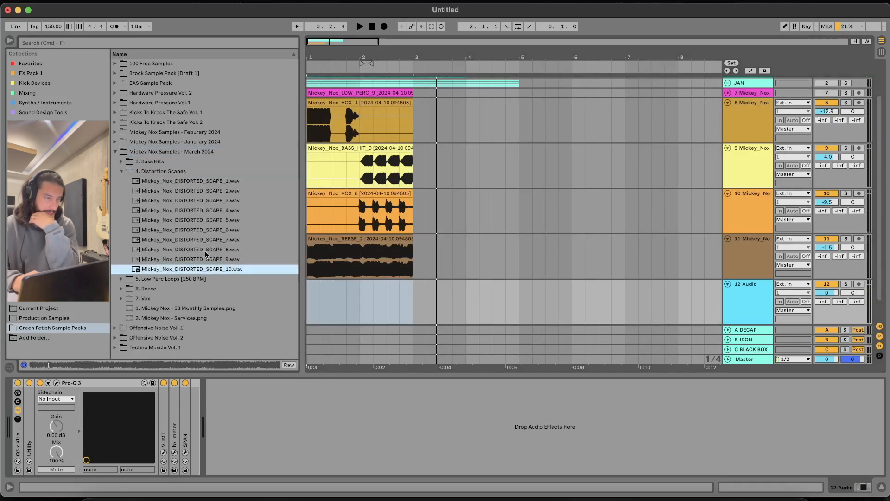
{"action": "left_click", "coordinate": [206, 251]}
{"action": "left_click", "coordinate": [206, 232]}
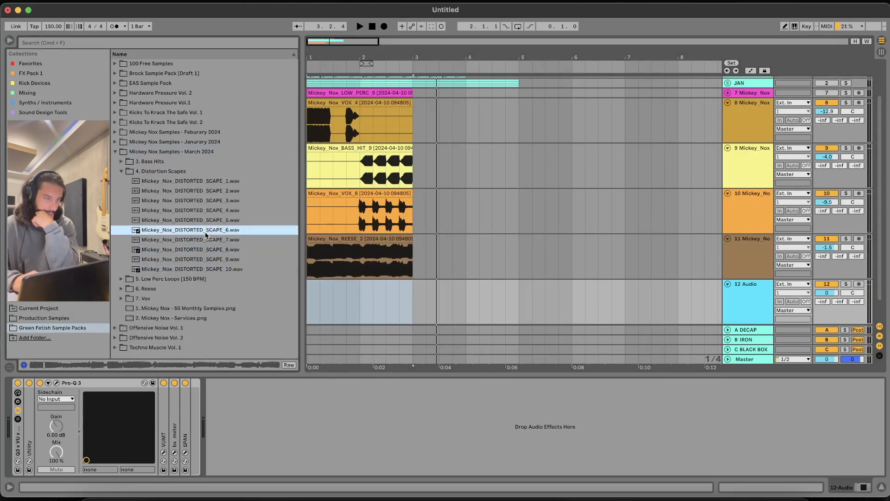
{"action": "left_click_drag", "start_coordinate": [174, 231], "coordinate": [312, 302]}
Loop and solo the scape's second beat on track 12, then split that slice and move it to 1.1.1
{"action": "left_click", "coordinate": [313, 301]}
{"action": "key", "text": "plus"}
{"action": "key", "text": "plus"}
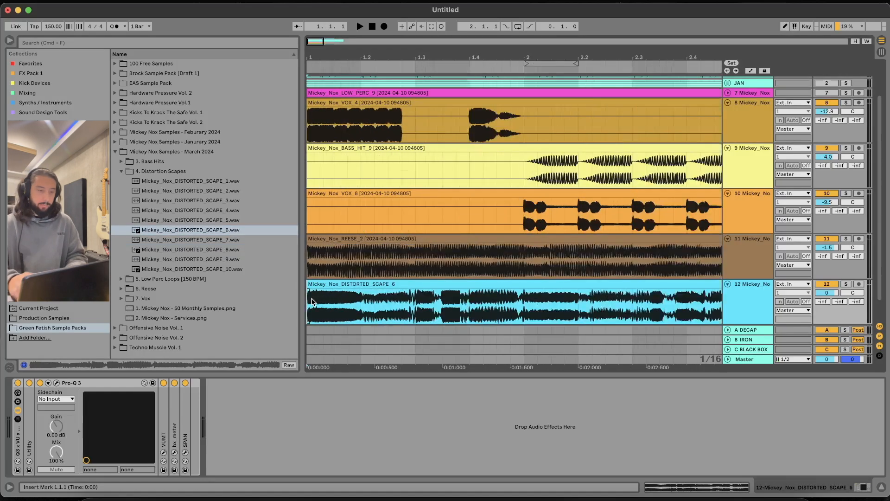
{"action": "left_click_drag", "start_coordinate": [355, 305], "coordinate": [416, 308]}
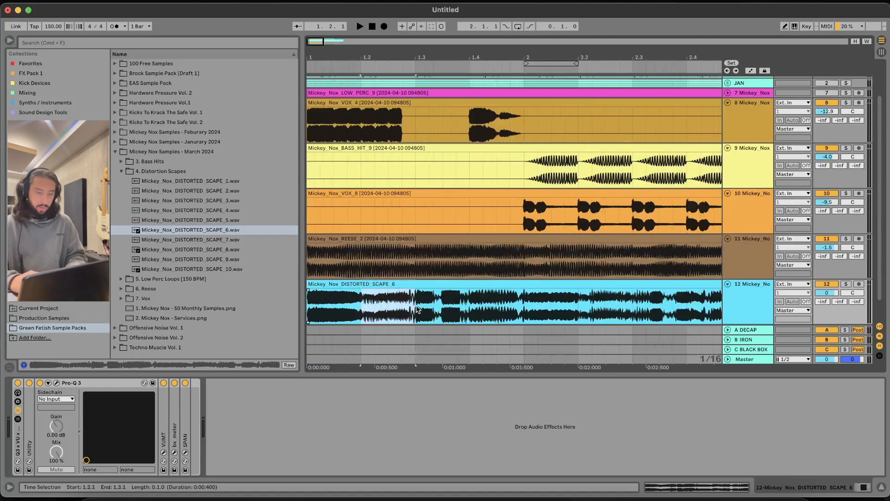
{"action": "key", "text": "super+l"}
{"action": "key", "text": "space"}
{"action": "left_click", "coordinate": [847, 283]}
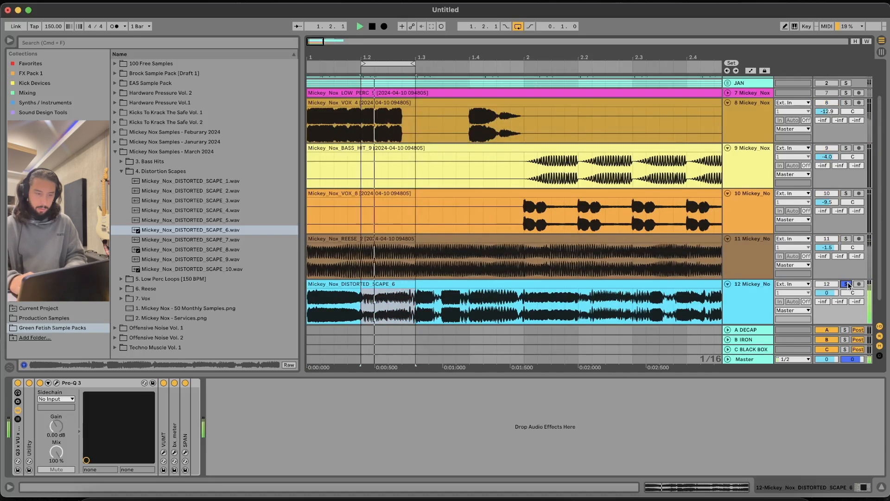
{"action": "key", "text": "super+e"}
{"action": "left_click_drag", "start_coordinate": [376, 284], "coordinate": [333, 287]}
Split out the scape's third beat from 1.3.1 to 1.4.1 and delete the remaining audio after it on track 12
{"action": "key", "text": "space"}
{"action": "left_click", "coordinate": [416, 307]}
{"action": "key", "text": "space"}
{"action": "key", "text": "space"}
{"action": "left_click_drag", "start_coordinate": [417, 308], "coordinate": [472, 304]}
{"action": "key", "text": "super+e"}
{"action": "left_click", "coordinate": [512, 285]}
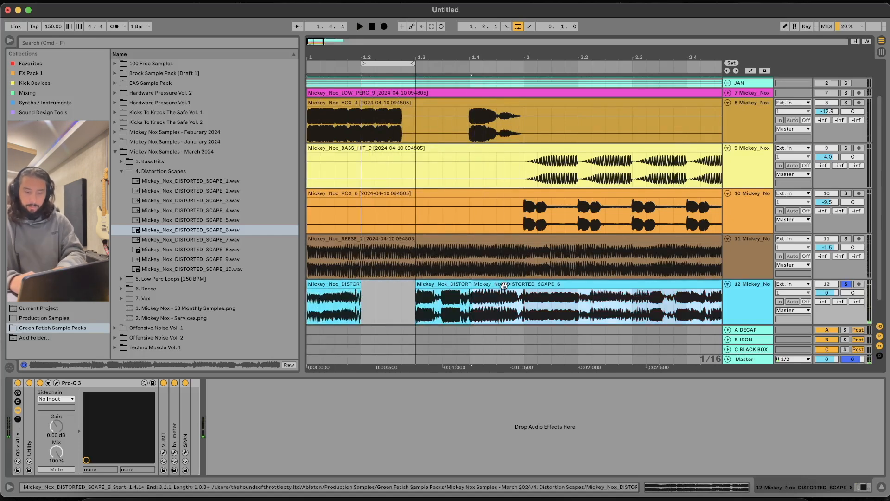
{"action": "key", "text": "Delete"}
{"action": "left_click", "coordinate": [504, 285]}
{"action": "key", "text": "minus"}
{"action": "key", "text": "minus"}
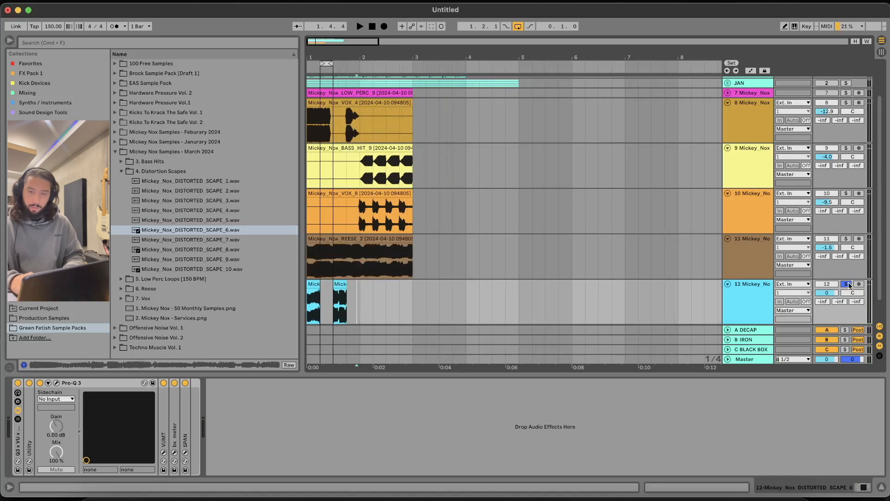
Unsolo track 12, turn off looping, and set the track's volume to -12.0 dB during playback
{"action": "left_click", "coordinate": [342, 286]}
{"action": "key", "text": "space"}
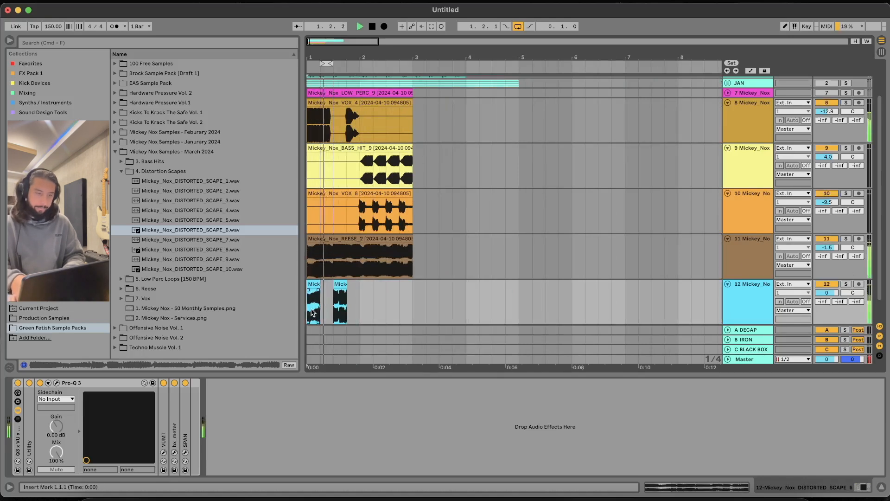
{"action": "key", "text": "super+l"}
{"action": "key", "text": "space"}
{"action": "left_click", "coordinate": [827, 292]}
{"action": "type", "text": "-12"}
{"action": "key", "text": "Return"}
{"action": "key", "text": "space"}
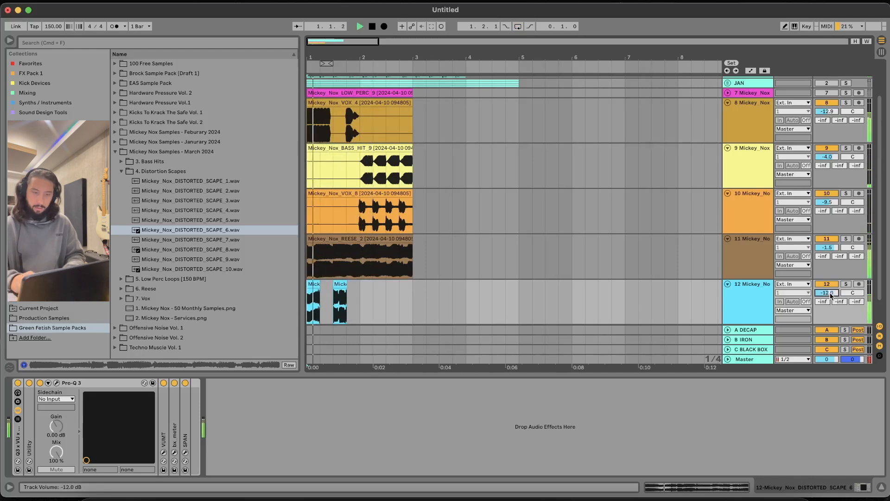
Duplicate track 12's 1.3.1 slice onto the fourth beat and repeat the bar 1 pattern across bar 2
{"action": "key", "text": "super+alt+l"}
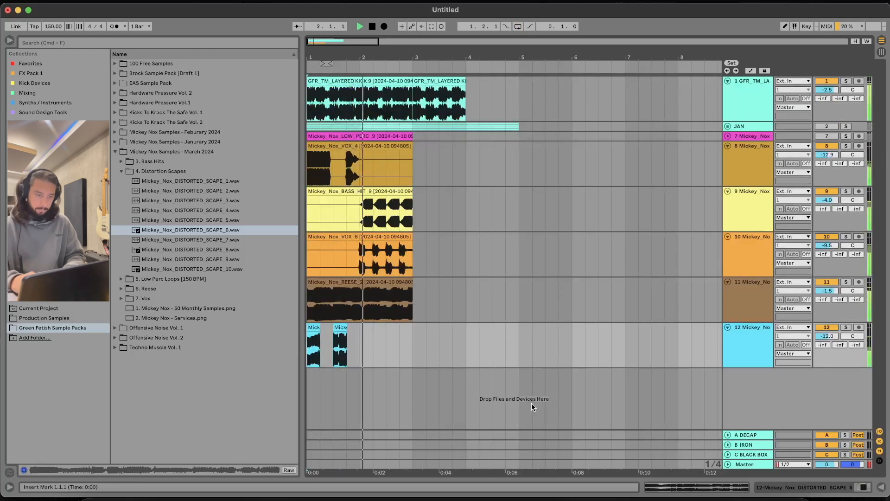
{"action": "left_click", "coordinate": [341, 328]}
{"action": "key", "text": "super+d"}
{"action": "left_click_drag", "start_coordinate": [362, 348], "coordinate": [250, 347]}
{"action": "key", "text": "super+d"}
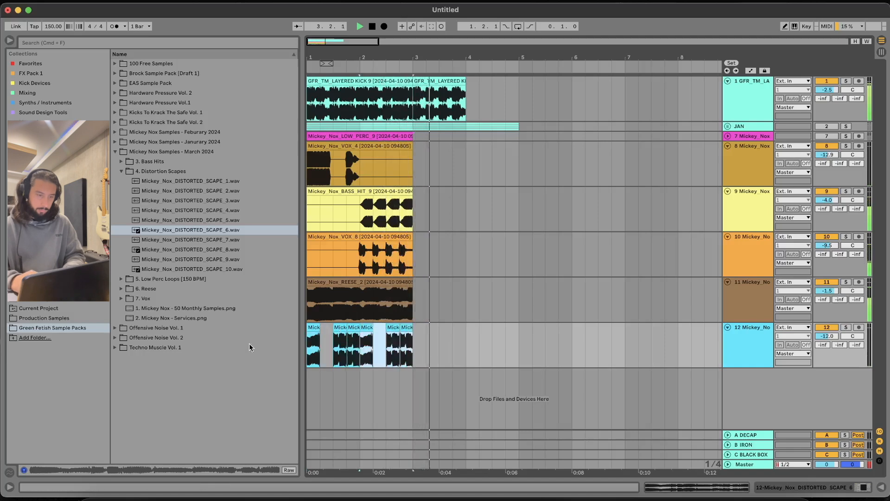
Play the arrangement from the start and loop it from 1.1.1 to 3.1.1
{"action": "left_click", "coordinate": [829, 397]}
{"action": "key", "text": "space"}
{"action": "key", "text": "space"}
{"action": "left_click", "coordinate": [444, 361]}
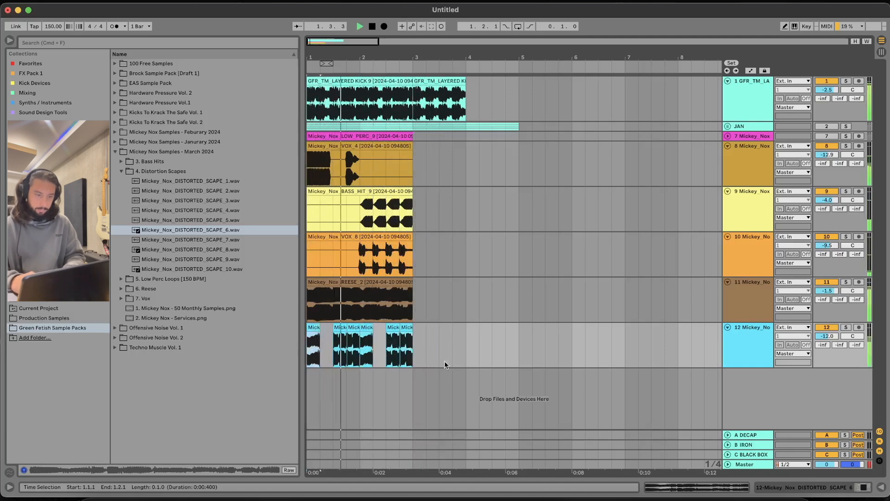
{"action": "left_click_drag", "start_coordinate": [413, 357], "coordinate": [360, 354]}
{"action": "left_click", "coordinate": [748, 343]}
{"action": "key", "text": "super+l"}
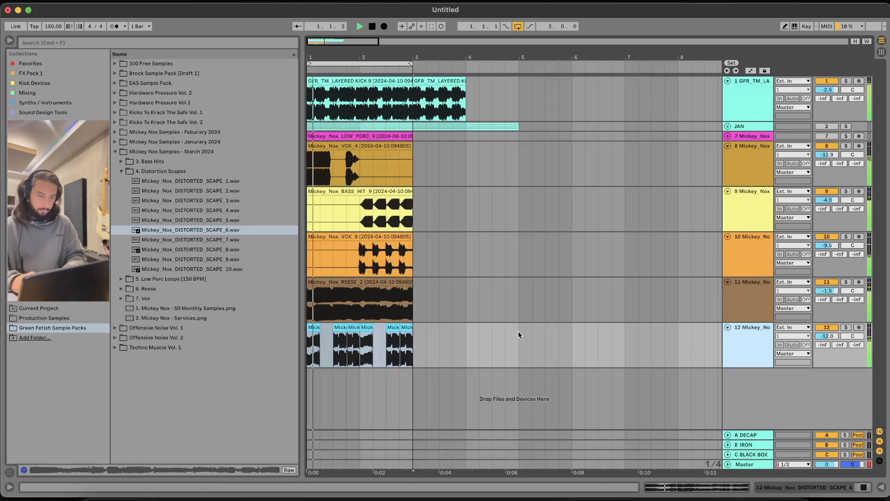
Insert a new audio track below track 12, preview more distortion scapes, and place Mickey_Nox_DISTORTED_SCAPE_4 on it from 1.1.1 to 3.1.1
{"action": "key", "text": "super+t"}
{"action": "key", "text": "space"}
{"action": "left_click", "coordinate": [234, 263]}
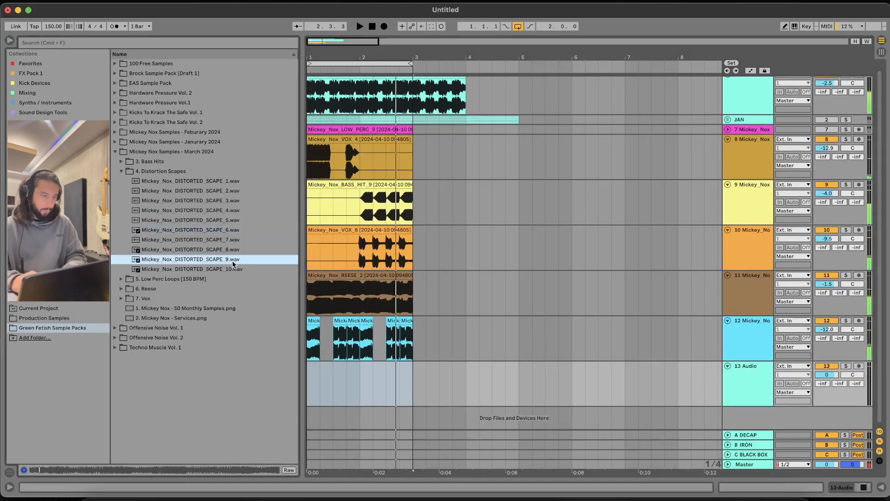
{"action": "left_click", "coordinate": [189, 270]}
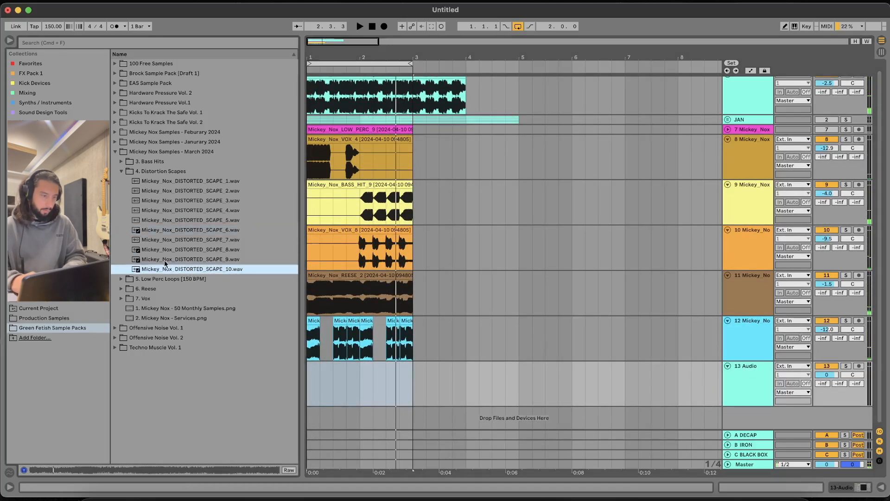
{"action": "left_click", "coordinate": [184, 219]}
{"action": "left_click", "coordinate": [169, 210]}
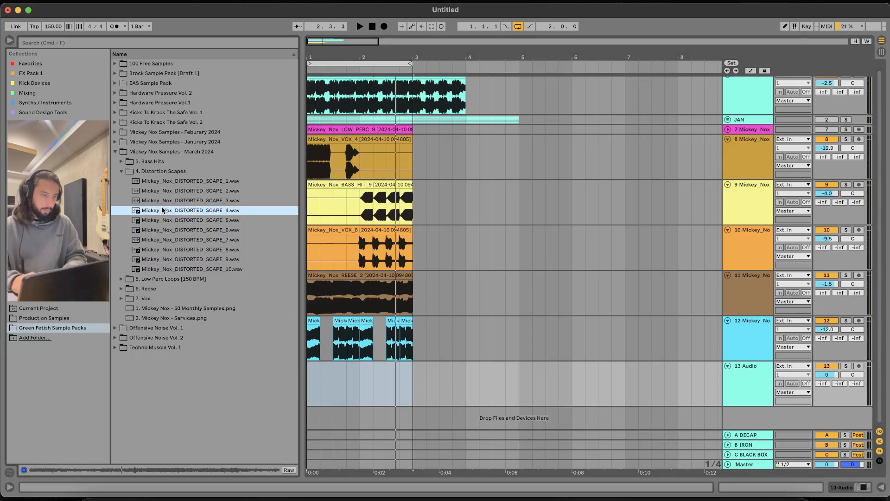
{"action": "left_click_drag", "start_coordinate": [163, 218], "coordinate": [369, 338]}
Add a fade-in across the full DISTORTED_SCAPE_4 clip and play it with track 13 soloed
{"action": "left_click_drag", "start_coordinate": [310, 358], "coordinate": [310, 366]}
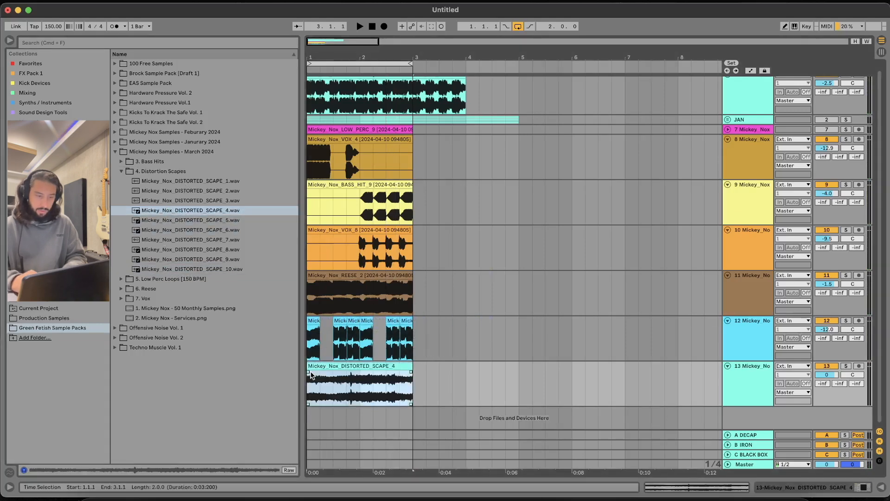
{"action": "key", "text": "space"}
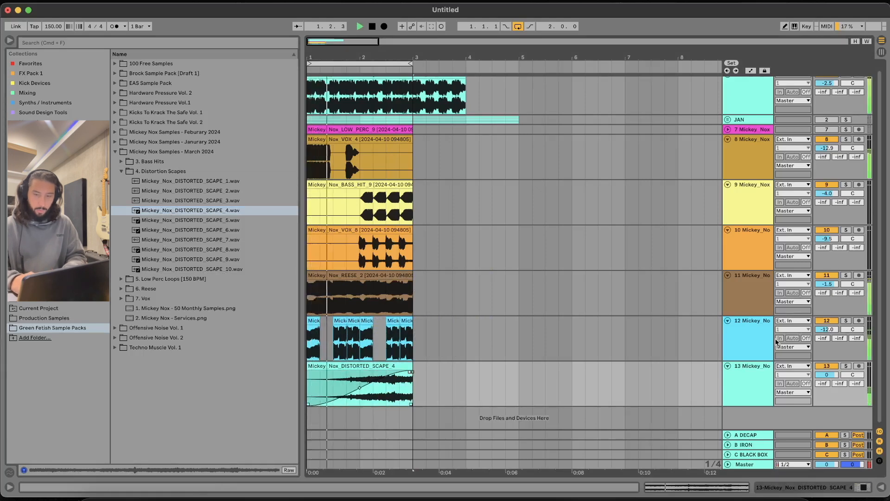
{"action": "left_click", "coordinate": [846, 365]}
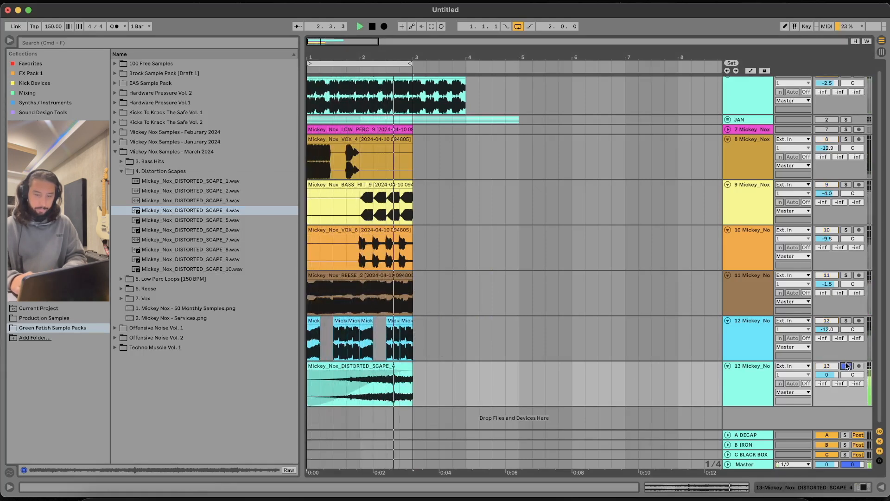
{"action": "key", "text": "space"}
Replace the DISTORTED_SCAPE_4 clip's fade-in with a curved fade-out across its full length and listen to it
{"action": "left_click_drag", "start_coordinate": [409, 373], "coordinate": [269, 372]}
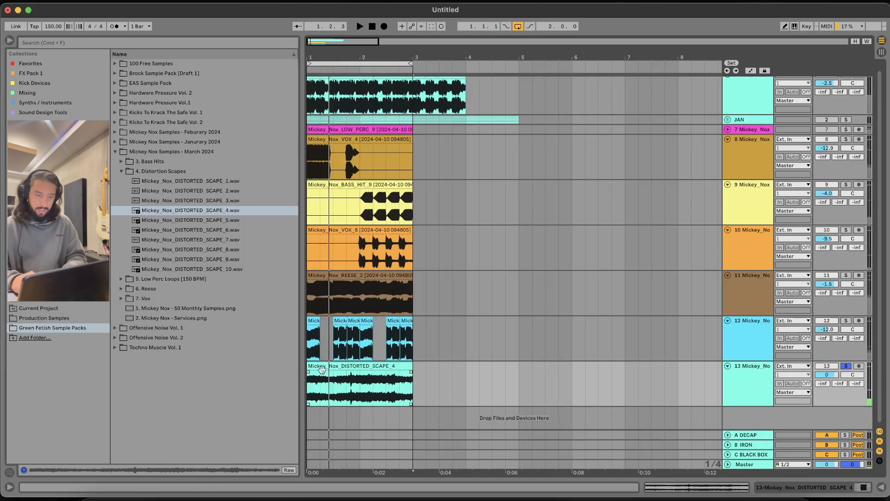
{"action": "left_click_drag", "start_coordinate": [411, 372], "coordinate": [130, 372]}
{"action": "key", "text": "space"}
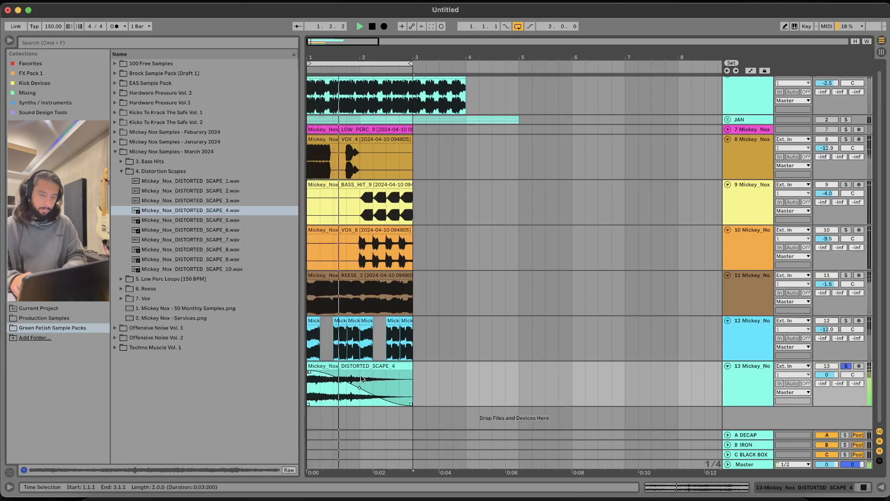
{"action": "key", "text": "space"}
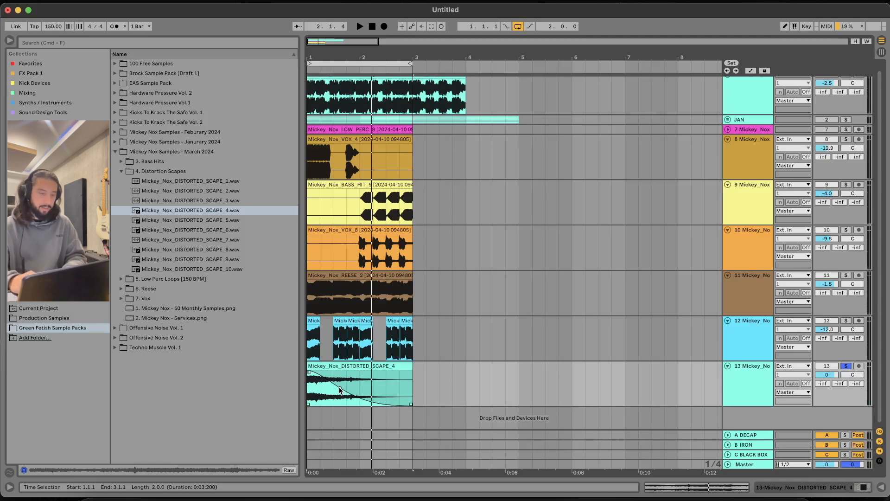
{"action": "key", "text": "space"}
{"action": "left_click", "coordinate": [155, 211]}
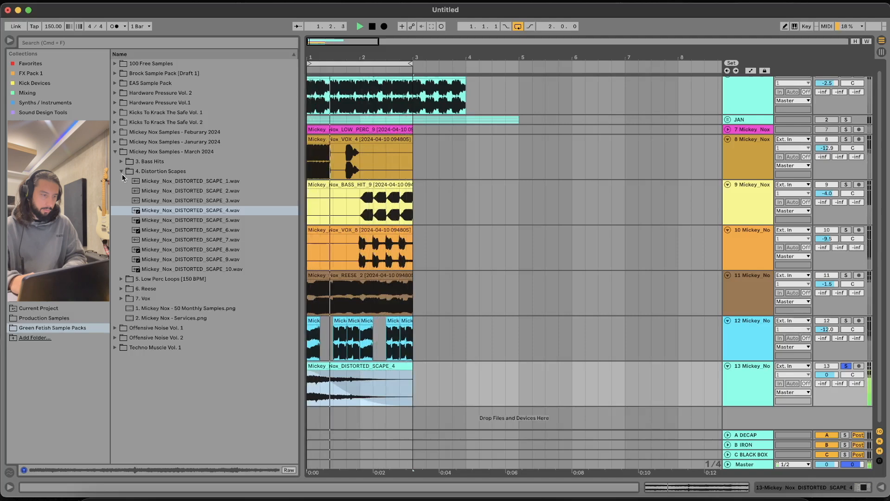
{"action": "key", "text": "space"}
{"action": "left_click", "coordinate": [333, 394]}
Swap the scape clip's fade-out for a full-length fade-in, bend its curve to rise later, and play the result
{"action": "left_click_drag", "start_coordinate": [309, 372], "coordinate": [518, 374]}
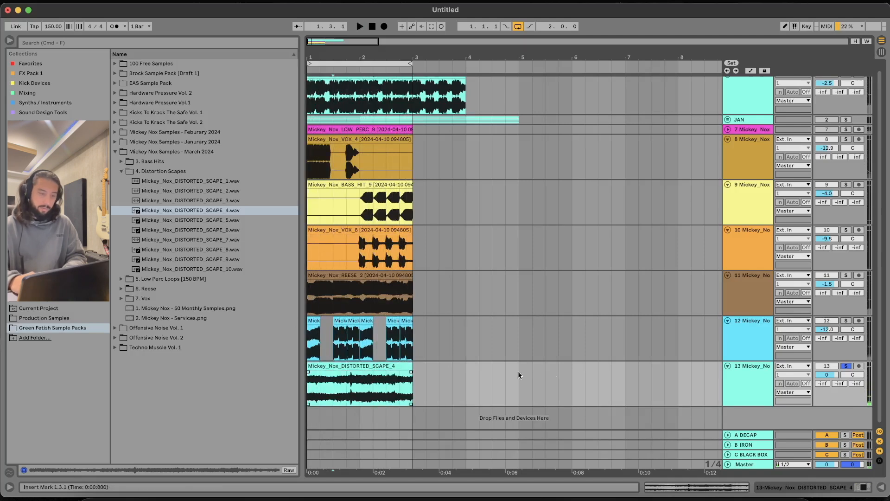
{"action": "left_click_drag", "start_coordinate": [310, 372], "coordinate": [642, 384]}
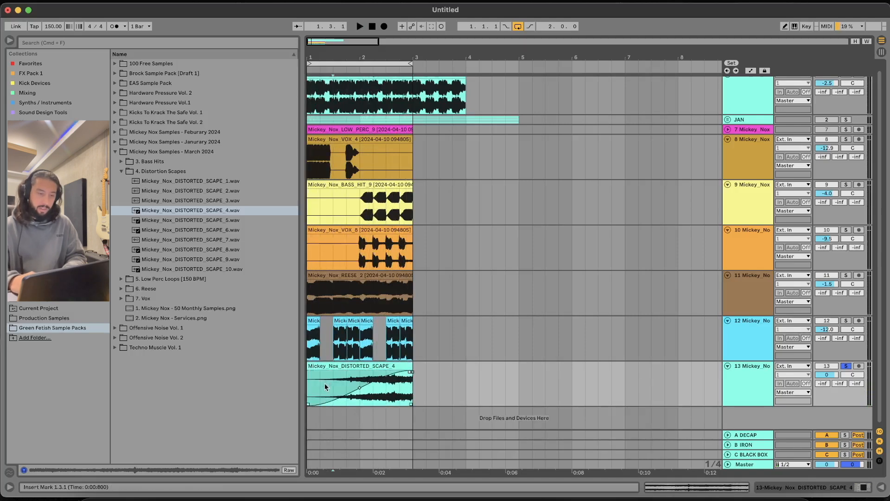
{"action": "left_click", "coordinate": [359, 389]}
{"action": "key", "text": "space"}
{"action": "left_click_drag", "start_coordinate": [359, 389], "coordinate": [387, 381]}
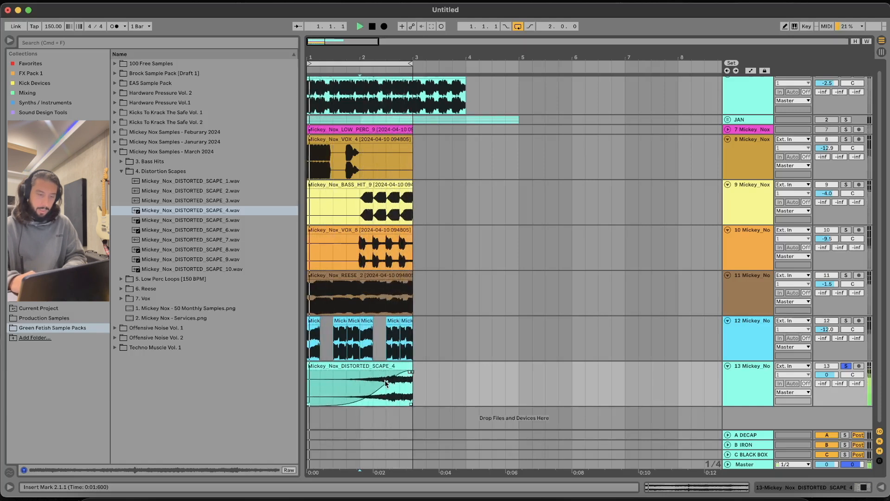
{"action": "key", "text": "space"}
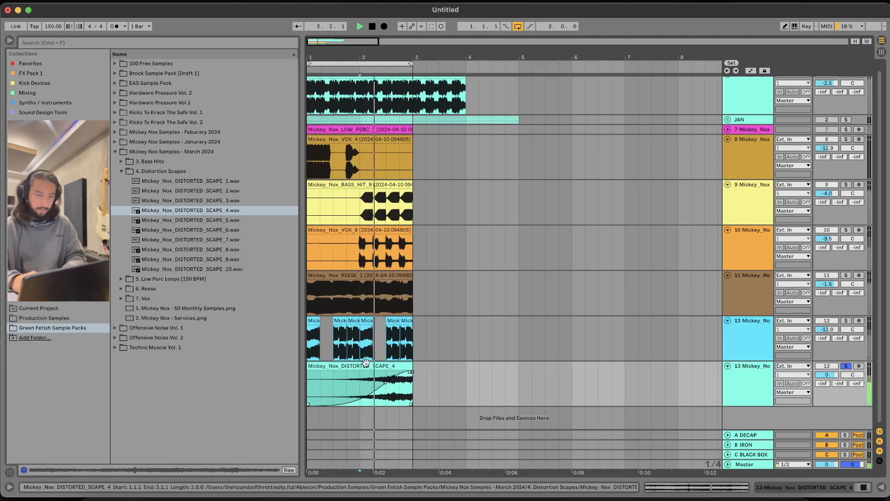
{"action": "key", "text": "space"}
Try a fade-out at the end of the DISTORTED_SCAPE_4 clip, then clear all fades from it
{"action": "left_click_drag", "start_coordinate": [411, 374], "coordinate": [379, 374]}
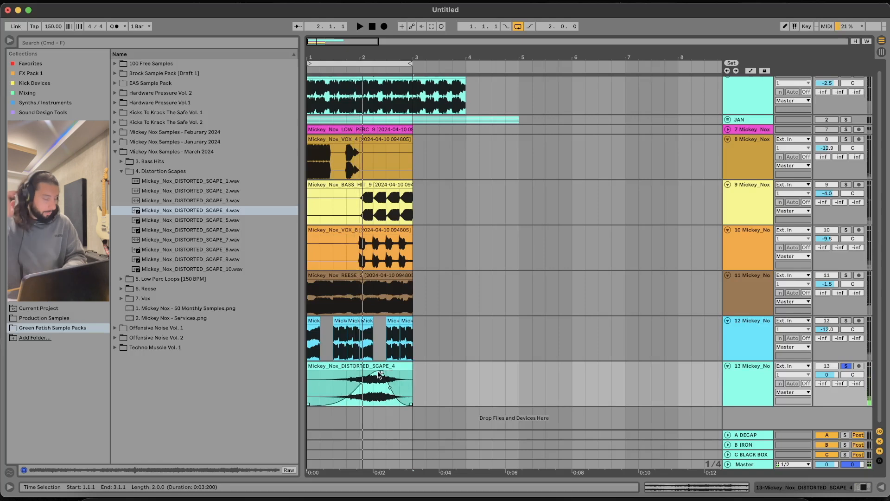
{"action": "left_click_drag", "start_coordinate": [382, 374], "coordinate": [467, 380]}
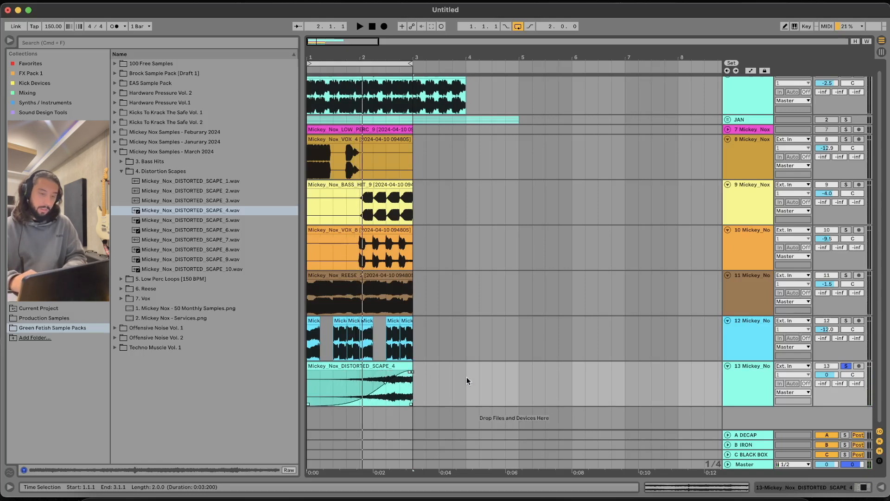
{"action": "left_click_drag", "start_coordinate": [409, 374], "coordinate": [225, 371]}
{"action": "left_click", "coordinate": [323, 395]}
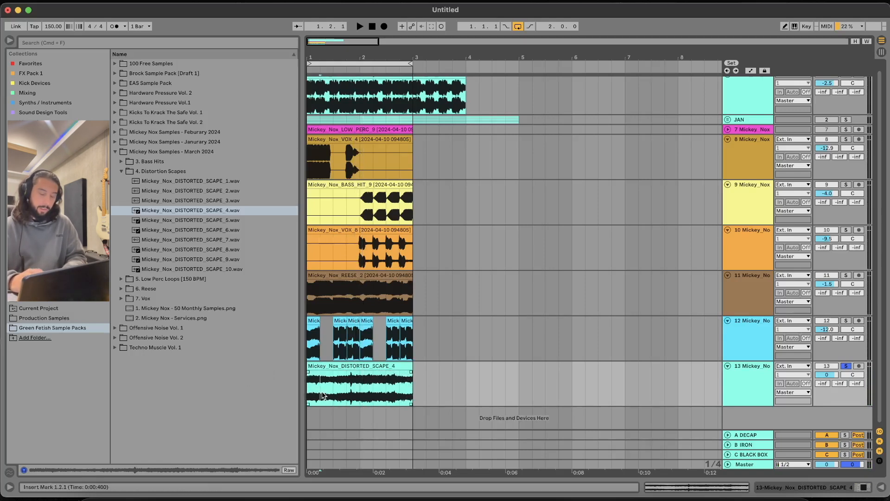
Copy a tiny slice from the start of the VOX_8 hit at bar 2 and paste it just before bar 2
{"action": "key", "text": "plus"}
{"action": "key", "text": "plus"}
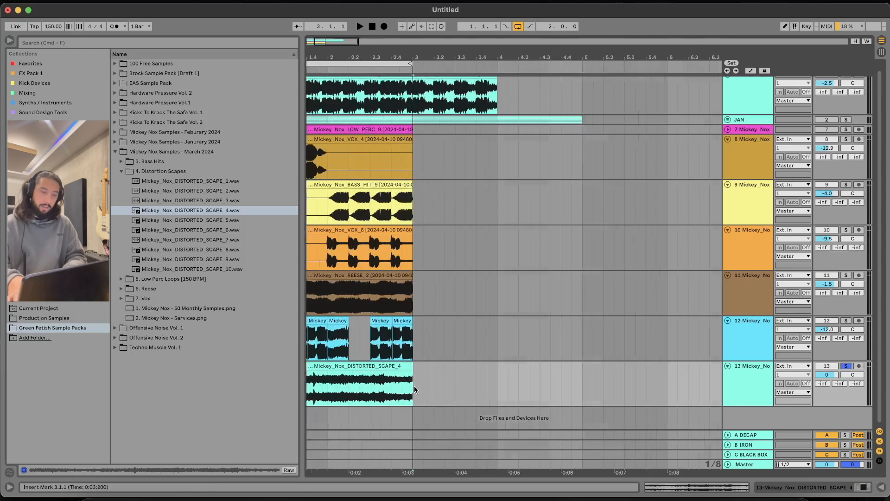
{"action": "scroll", "coordinate": [415, 388], "scroll_direction": "left", "scroll_amount": 5}
{"action": "scroll", "coordinate": [414, 387], "scroll_direction": "up", "scroll_amount": 1}
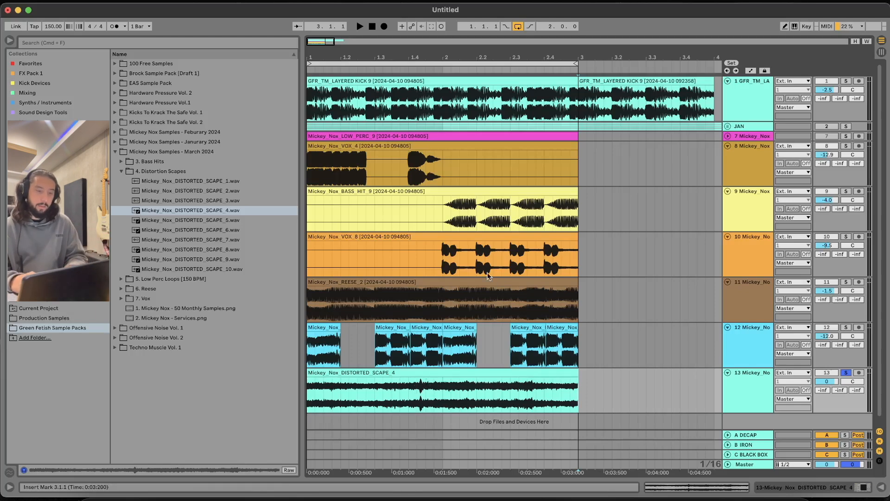
{"action": "left_click", "coordinate": [446, 263]}
{"action": "key", "text": "plus"}
{"action": "key", "text": "plus"}
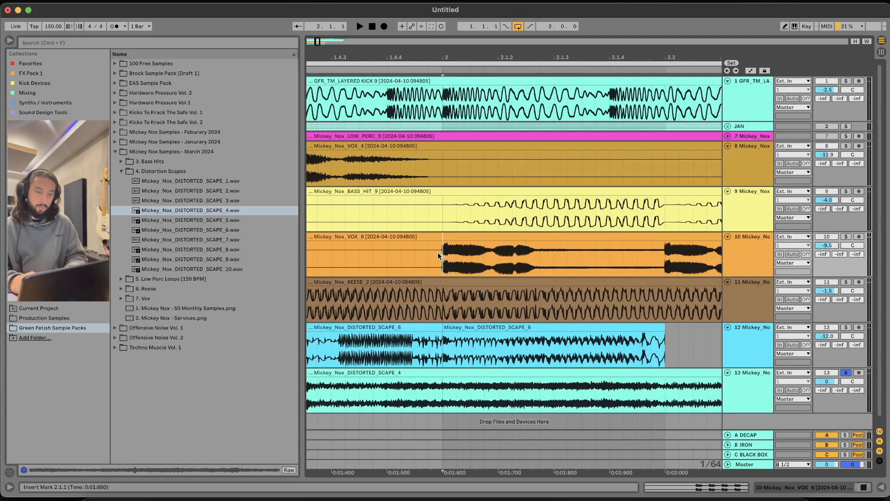
{"action": "key", "text": "plus"}
{"action": "key", "text": "plus"}
{"action": "key", "text": "plus"}
{"action": "key", "text": "plus"}
{"action": "key", "text": "plus"}
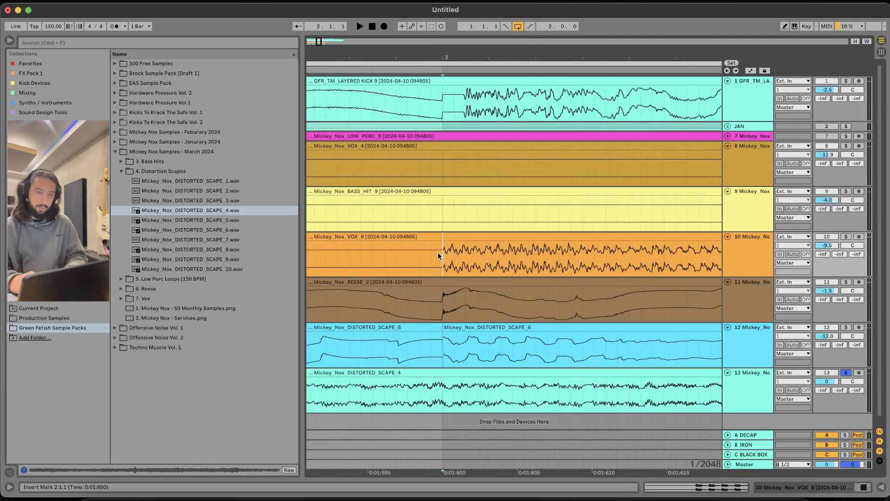
{"action": "key", "text": "shift+Right"}
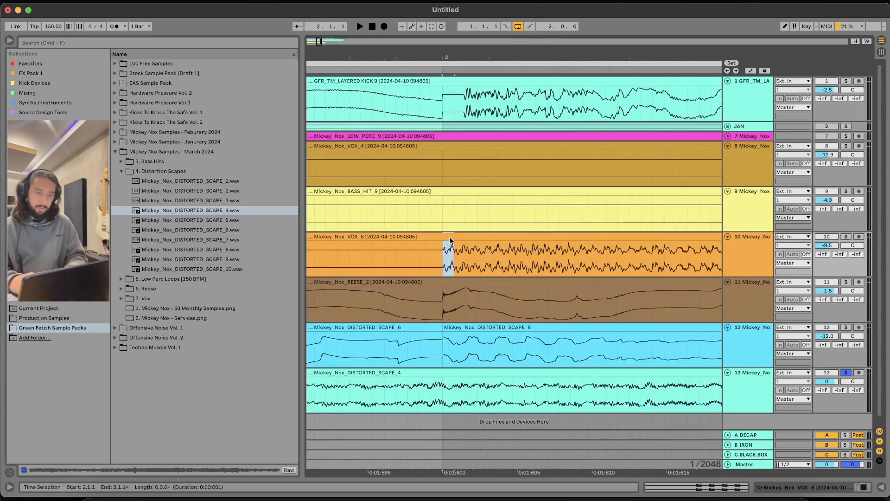
{"action": "left_click", "coordinate": [421, 249]}
{"action": "key", "text": "super+v"}
Consolidate the VOX_8 clip across bars 1 and 2 on track 10
{"action": "key", "text": "minus"}
{"action": "key", "text": "minus"}
{"action": "key", "text": "minus"}
{"action": "key", "text": "minus"}
{"action": "key", "text": "minus"}
{"action": "key", "text": "minus"}
{"action": "key", "text": "minus"}
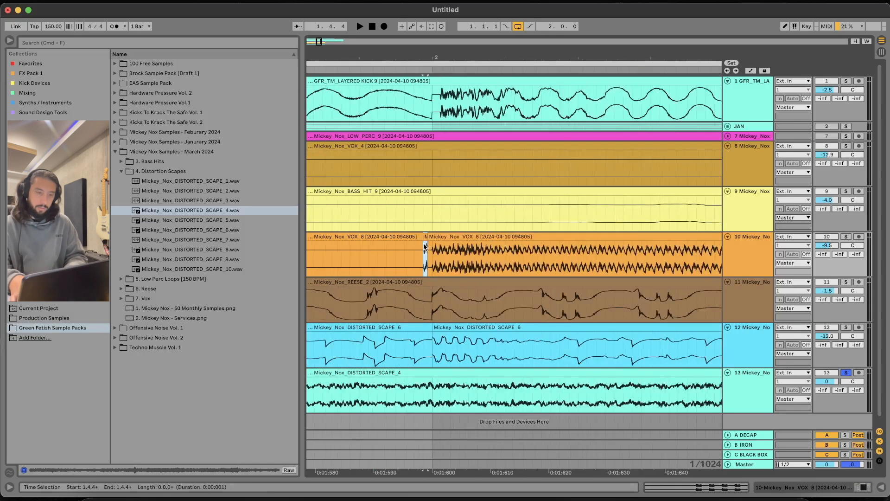
{"action": "key", "text": "minus"}
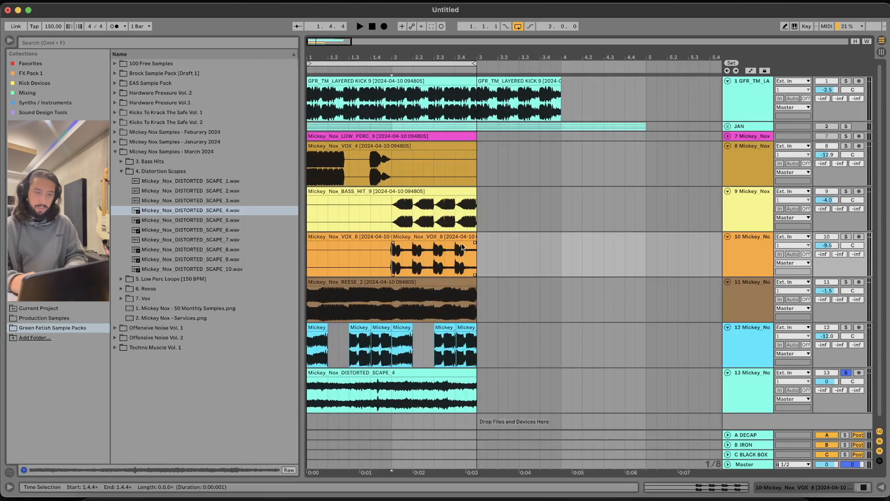
{"action": "left_click_drag", "start_coordinate": [477, 258], "coordinate": [200, 259]}
{"action": "key", "text": "super+j"}
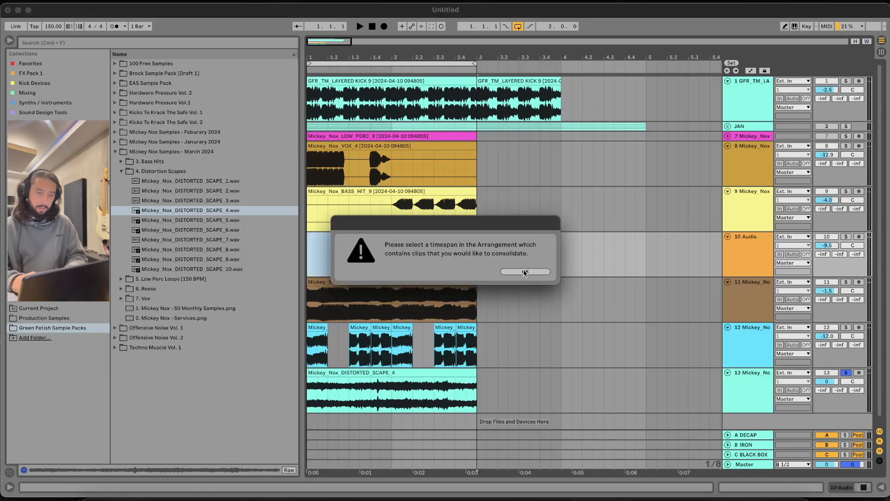
{"action": "left_click", "coordinate": [546, 273]}
{"action": "left_click", "coordinate": [472, 251]}
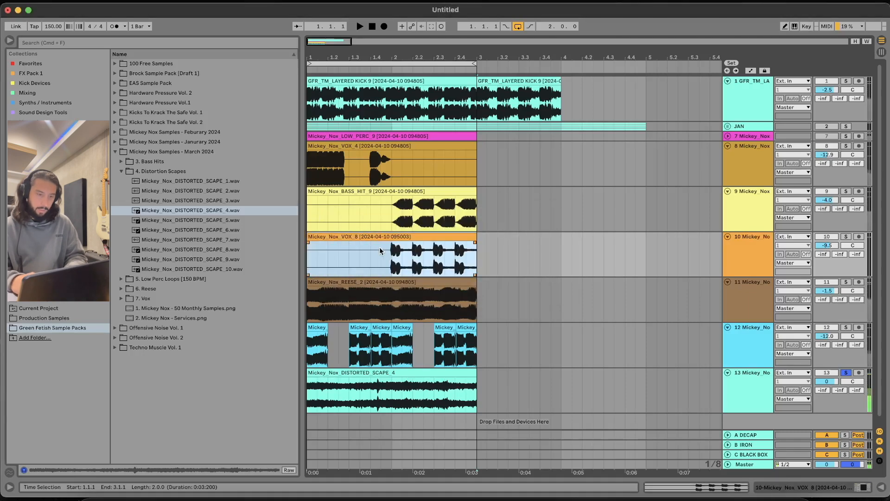
Copy a slightly longer slice from the VOX_8 hit at bar 2 and paste it just ahead of that hit
{"action": "left_click", "coordinate": [393, 259]}
{"action": "scroll", "coordinate": [391, 262], "scroll_direction": "up", "scroll_amount": 10}
{"action": "scroll", "coordinate": [391, 260], "scroll_direction": "up", "scroll_amount": 3}
{"action": "left_click_drag", "start_coordinate": [392, 259], "coordinate": [421, 244]}
{"action": "key", "text": "super+c"}
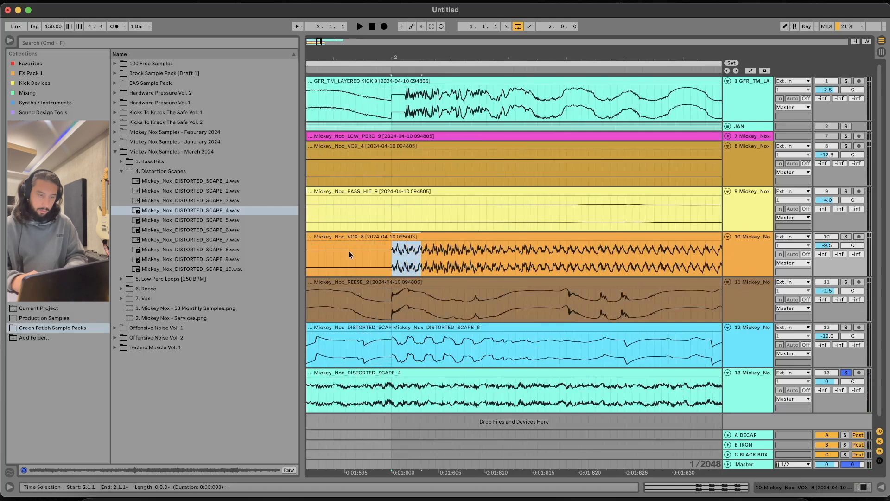
{"action": "left_click", "coordinate": [338, 253]}
{"action": "key", "text": "super+v"}
Consolidate the full two-bar VOX_8 region on track 10, including the newly pasted longer slice
{"action": "key", "text": "minus"}
{"action": "key", "text": "minus"}
{"action": "key", "text": "minus"}
{"action": "key", "text": "minus"}
{"action": "key", "text": "minus"}
{"action": "key", "text": "minus"}
{"action": "key", "text": "minus"}
{"action": "key", "text": "minus"}
{"action": "key", "text": "minus"}
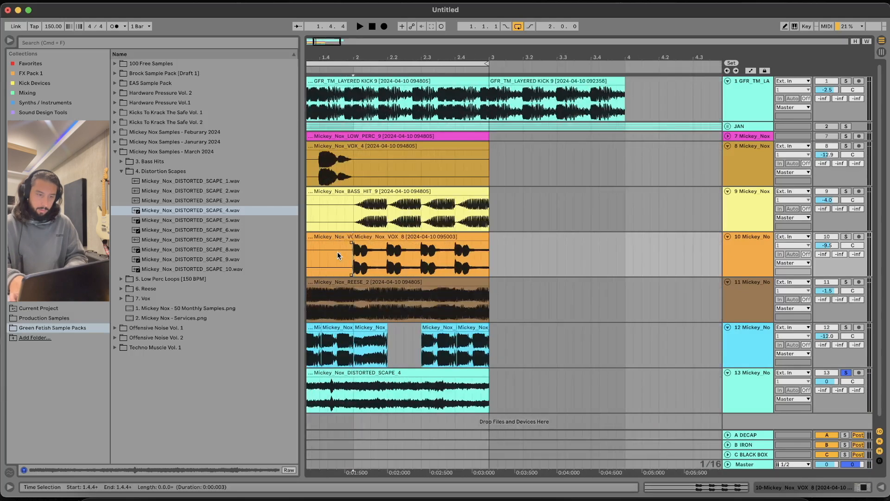
{"action": "left_click_drag", "start_coordinate": [477, 257], "coordinate": [309, 253]}
{"action": "key", "text": "super+j"}
{"action": "left_click", "coordinate": [381, 250]}
Examine the VOX_8 waveform around bar 2 for stray audio just before the hit
{"action": "key", "text": "plus"}
{"action": "key", "text": "plus"}
{"action": "key", "text": "plus"}
{"action": "key", "text": "plus"}
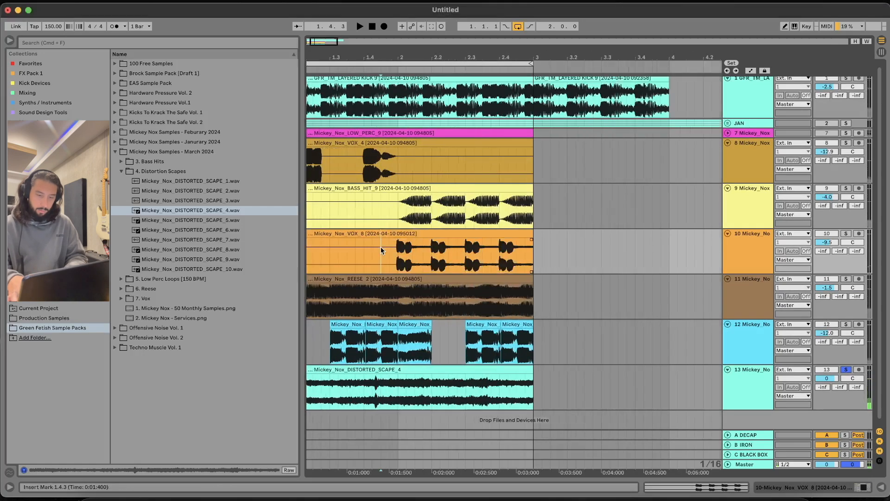
{"action": "scroll", "coordinate": [520, 235], "scroll_direction": "right", "scroll_amount": 4}
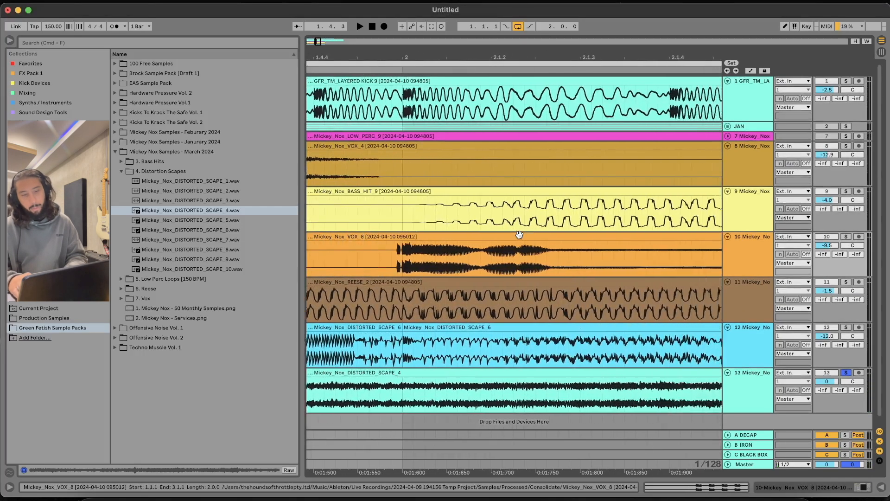
{"action": "scroll", "coordinate": [590, 227], "scroll_direction": "left", "scroll_amount": 1}
{"action": "key", "text": "minus"}
{"action": "key", "text": "minus"}
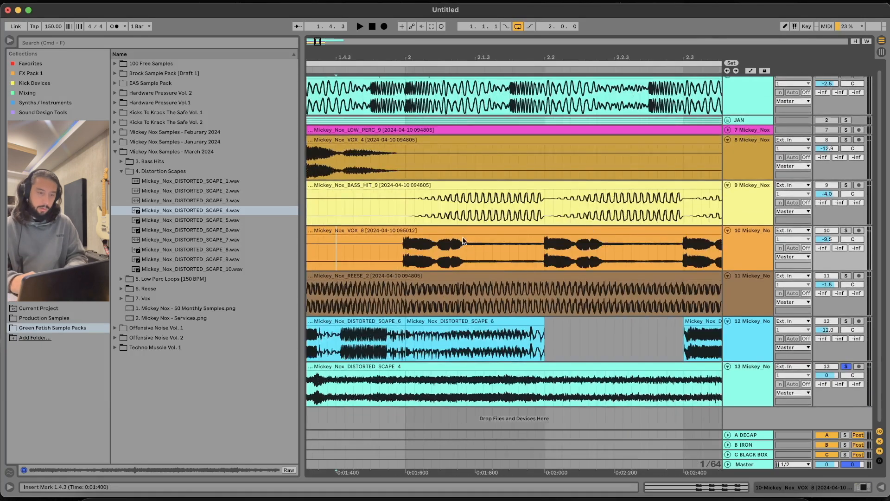
{"action": "key", "text": "plus"}
{"action": "key", "text": "plus"}
{"action": "key", "text": "plus"}
{"action": "left_click_drag", "start_coordinate": [361, 254], "coordinate": [380, 255]}
{"action": "left_click", "coordinate": [392, 306]}
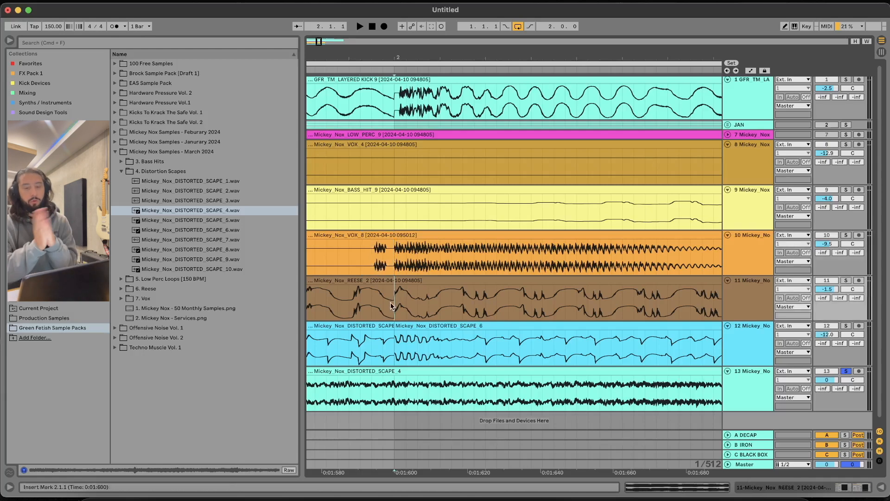
{"action": "key", "text": "minus"}
{"action": "key", "text": "minus"}
{"action": "key", "text": "minus"}
{"action": "key", "text": "minus"}
{"action": "key", "text": "minus"}
{"action": "key", "text": "minus"}
{"action": "key", "text": "minus"}
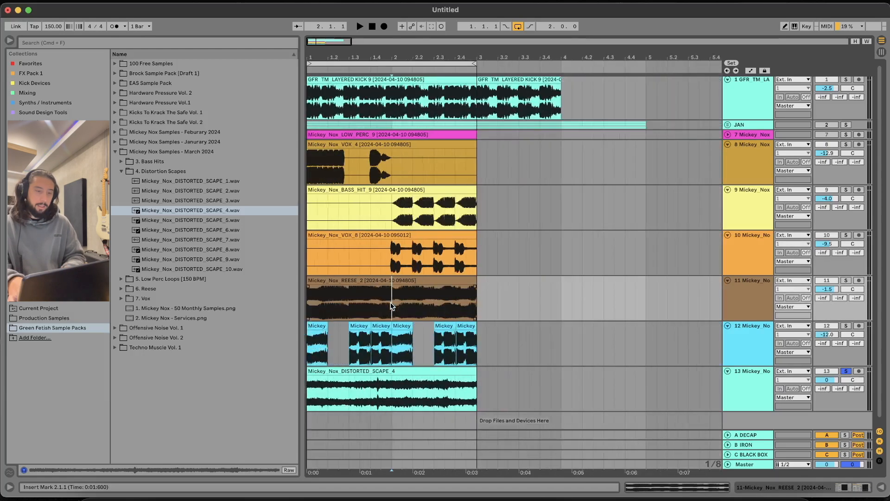
Inspect the hit starts in the BASS_HIT_9 and VOX_4 clips, including the VOX_4 hit at 1.4
{"action": "left_click", "coordinate": [344, 208]}
{"action": "key", "text": "plus"}
{"action": "key", "text": "plus"}
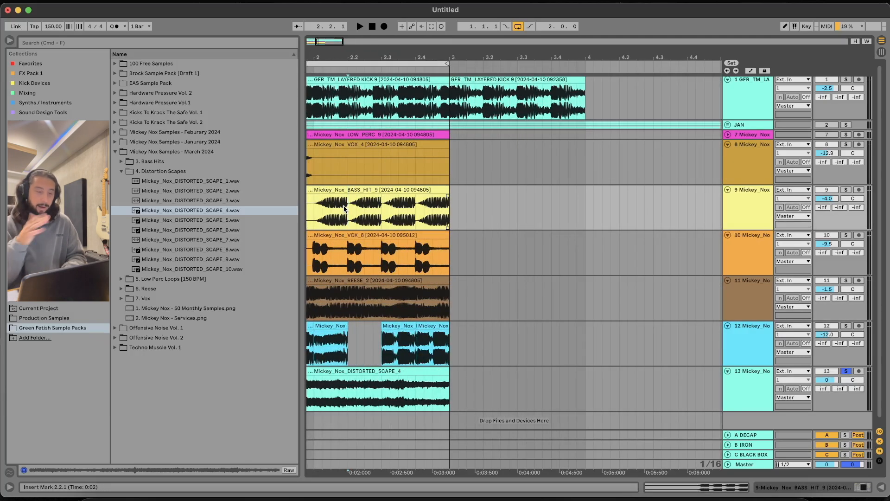
{"action": "scroll", "coordinate": [344, 208], "scroll_direction": "left", "scroll_amount": 5}
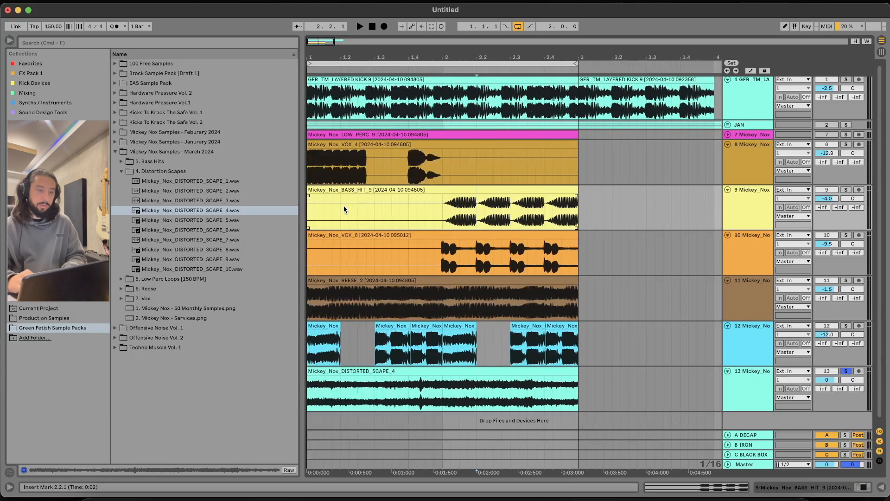
{"action": "left_click", "coordinate": [405, 183]}
{"action": "key", "text": "plus"}
{"action": "key", "text": "plus"}
{"action": "key", "text": "plus"}
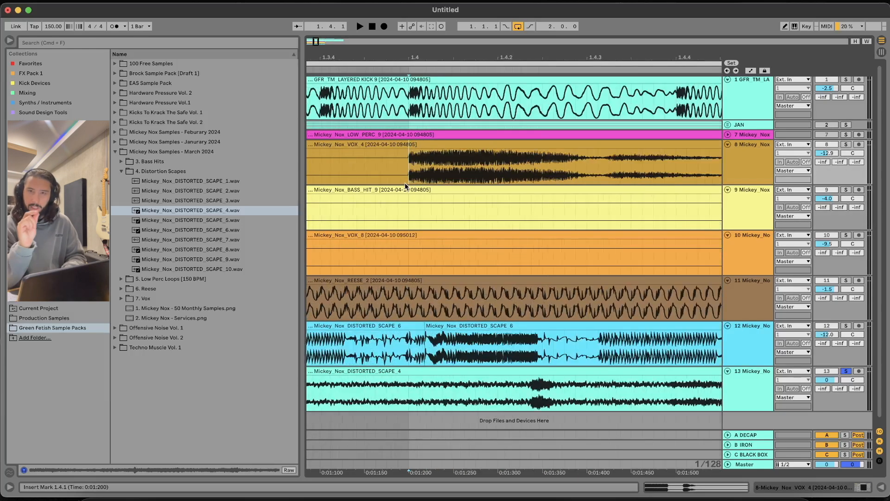
{"action": "key", "text": "minus"}
{"action": "key", "text": "minus"}
{"action": "key", "text": "minus"}
{"action": "key", "text": "minus"}
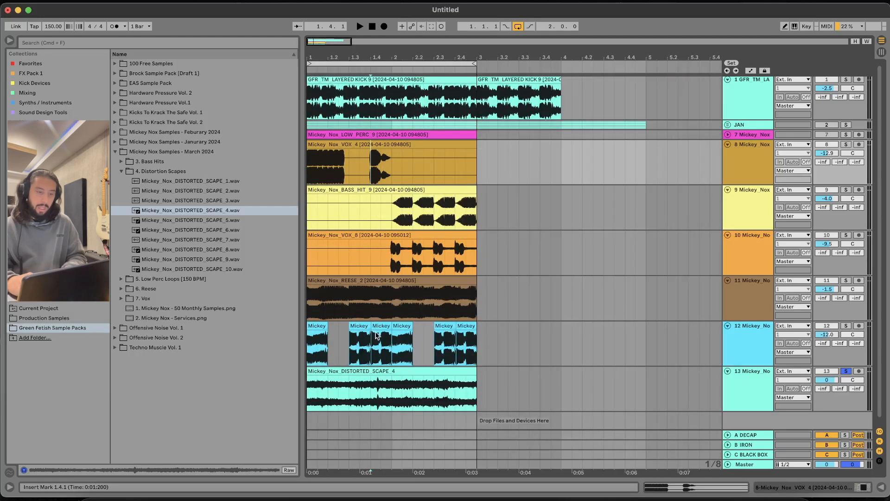
Split the VOX_8 clip on track 10 exactly at bar 2
{"action": "left_click", "coordinate": [390, 266]}
{"action": "key", "text": "plus"}
{"action": "key", "text": "plus"}
{"action": "key", "text": "plus"}
{"action": "key", "text": "plus"}
{"action": "key", "text": "plus"}
{"action": "key", "text": "plus"}
{"action": "key", "text": "plus"}
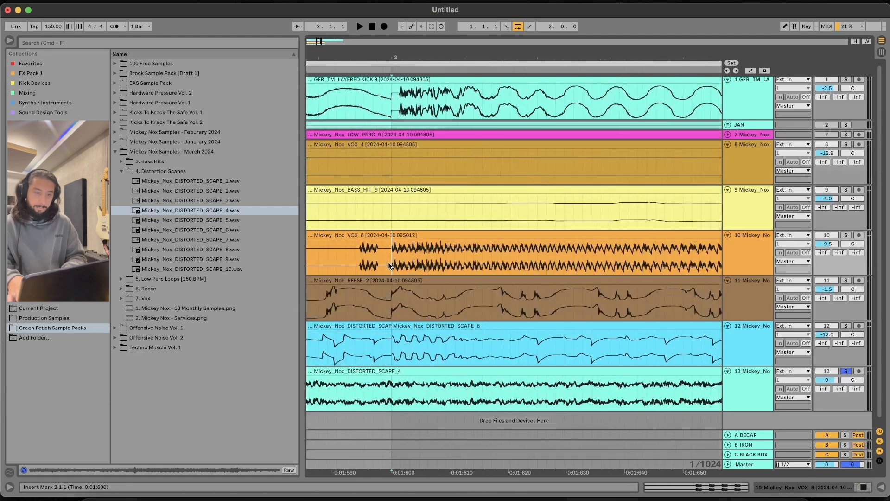
{"action": "key", "text": "super+e"}
Try a fade-out at the end of the VOX_8 part that precedes bar 2
{"action": "left_click_drag", "start_coordinate": [392, 239], "coordinate": [268, 238]}
{"action": "key", "text": "minus"}
{"action": "key", "text": "minus"}
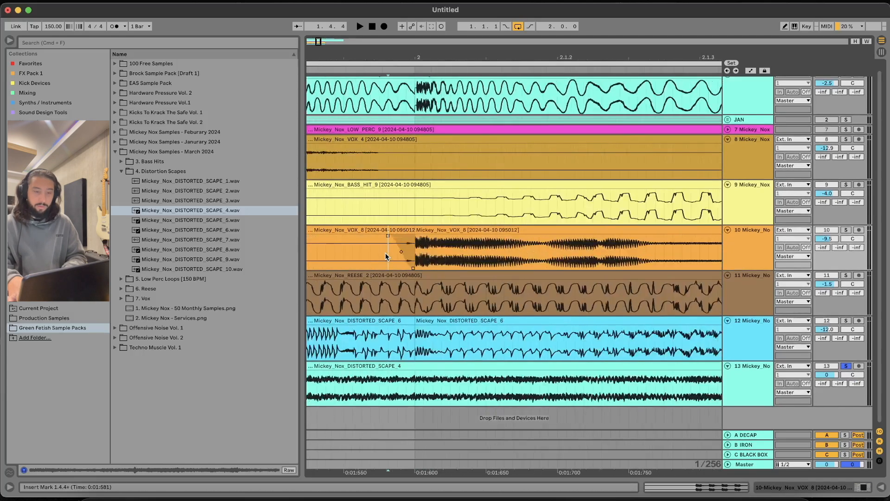
{"action": "key", "text": "minus"}
{"action": "key", "text": "minus"}
{"action": "key", "text": "minus"}
{"action": "key", "text": "minus"}
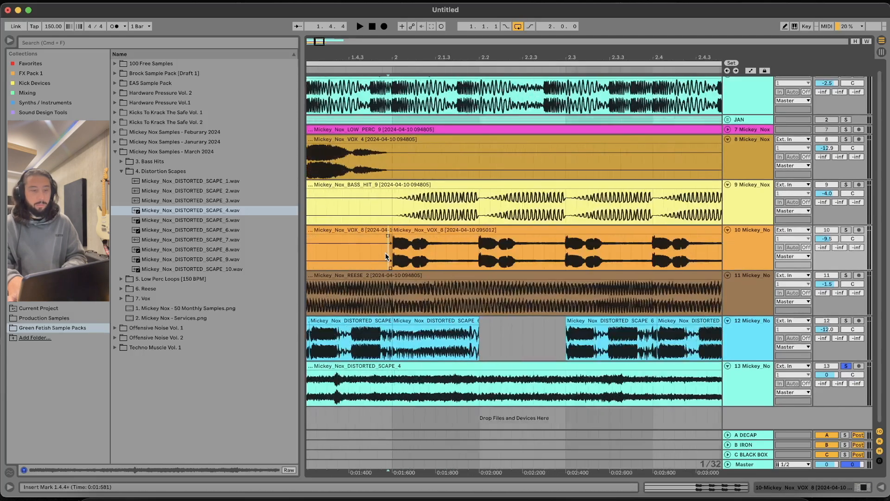
Delete the VOX_8 part before bar 2 and consolidate bars 1 and 2 of track 10 into one clip
{"action": "left_click", "coordinate": [364, 244]}
{"action": "key", "text": "Delete"}
{"action": "key", "text": "minus"}
{"action": "key", "text": "minus"}
{"action": "key", "text": "minus"}
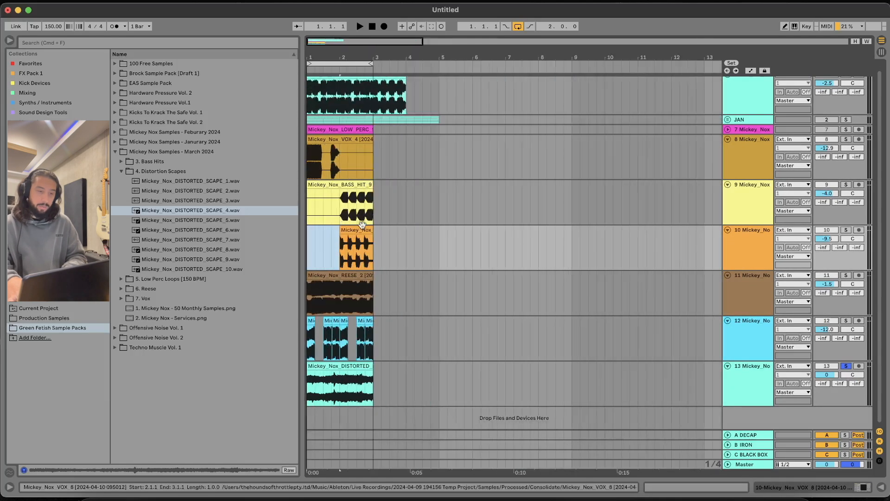
{"action": "key", "text": "super+j"}
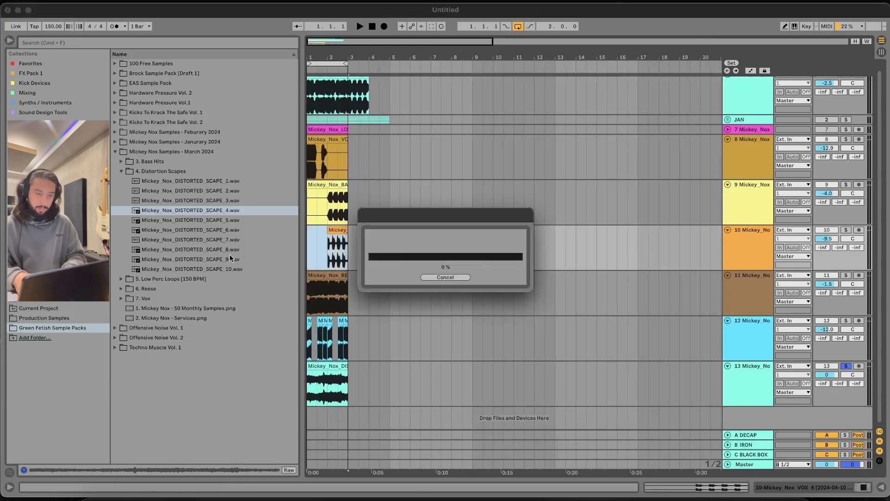
Play the loop, unsolo track 13 to hear it with the other layers, and stop playback
{"action": "key", "text": "space"}
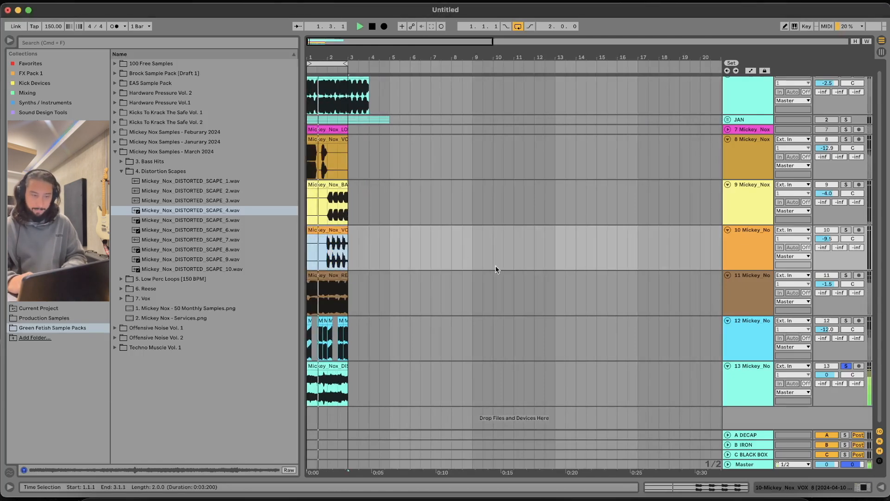
{"action": "left_click", "coordinate": [847, 366]}
{"action": "left_click", "coordinate": [360, 394]}
{"action": "key", "text": "space"}
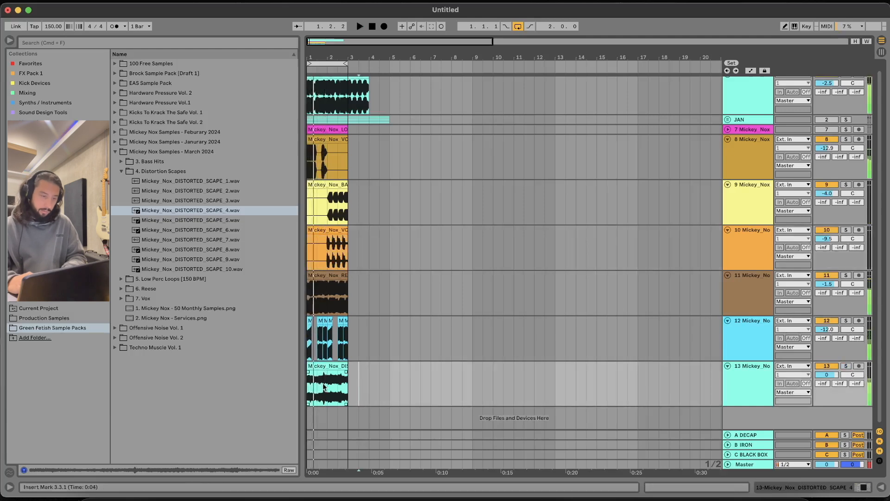
Add a full-length fade-in to the DISTORTED_SCAPE_4 clip, select DISTORTED_SCAPE_10.wav in the browser, and set the insert marker to 1.1.1
{"action": "left_click_drag", "start_coordinate": [309, 372], "coordinate": [414, 373]}
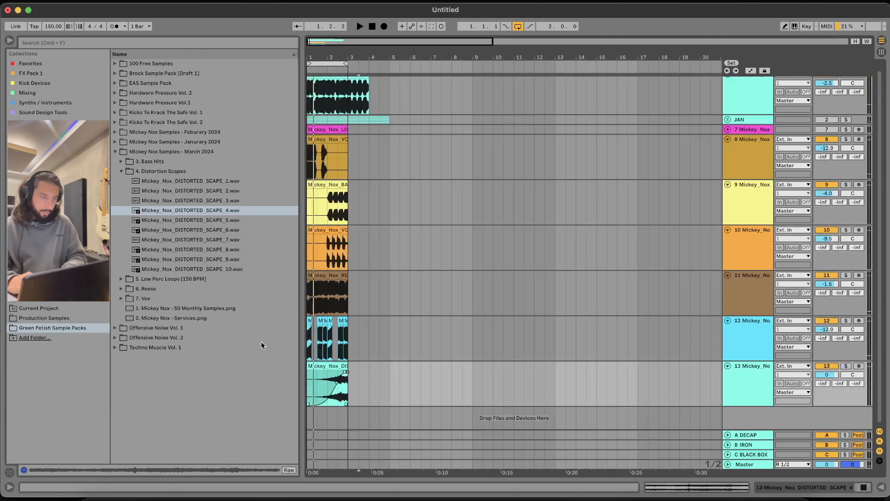
{"action": "left_click", "coordinate": [151, 269]}
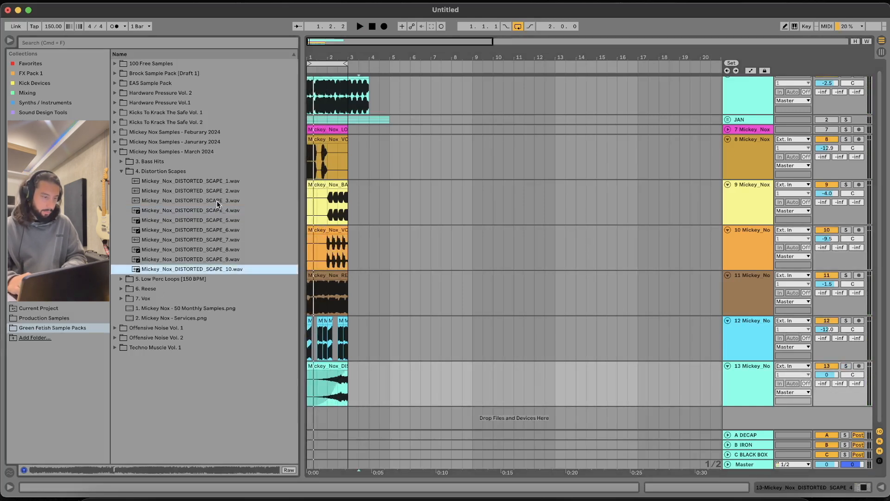
{"action": "left_click", "coordinate": [311, 296]}
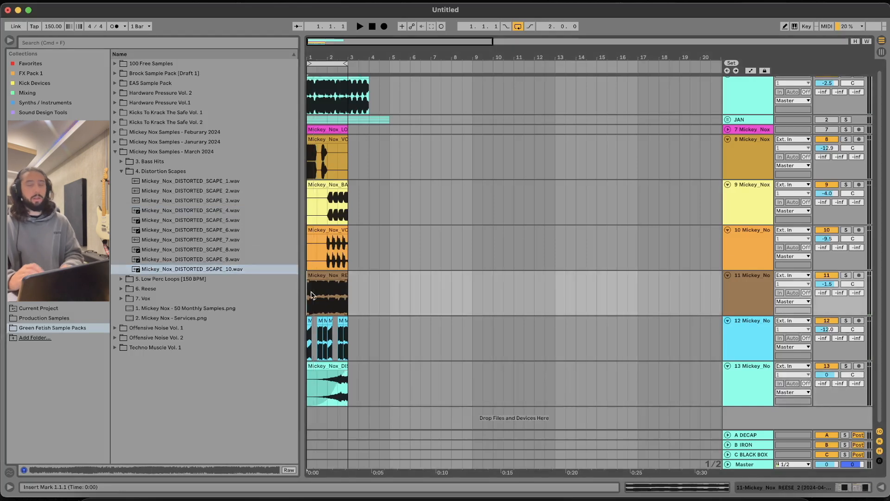